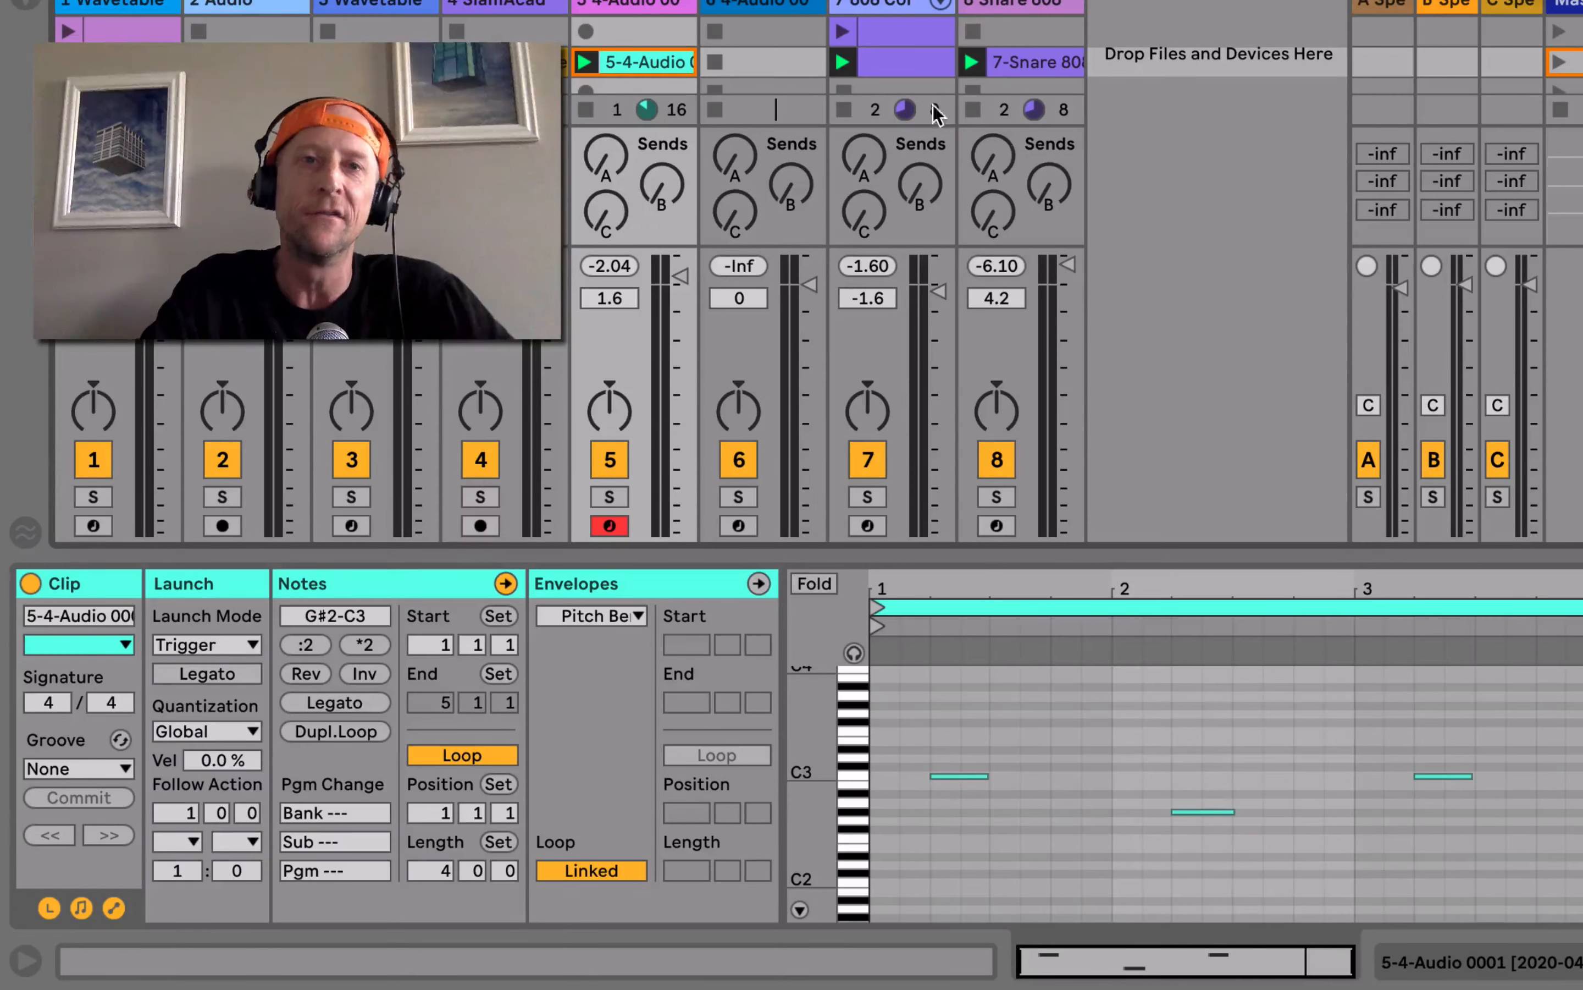
# - Play the set, solo the snare on track 8 and show that track's Sampler
pyautogui.press('space')
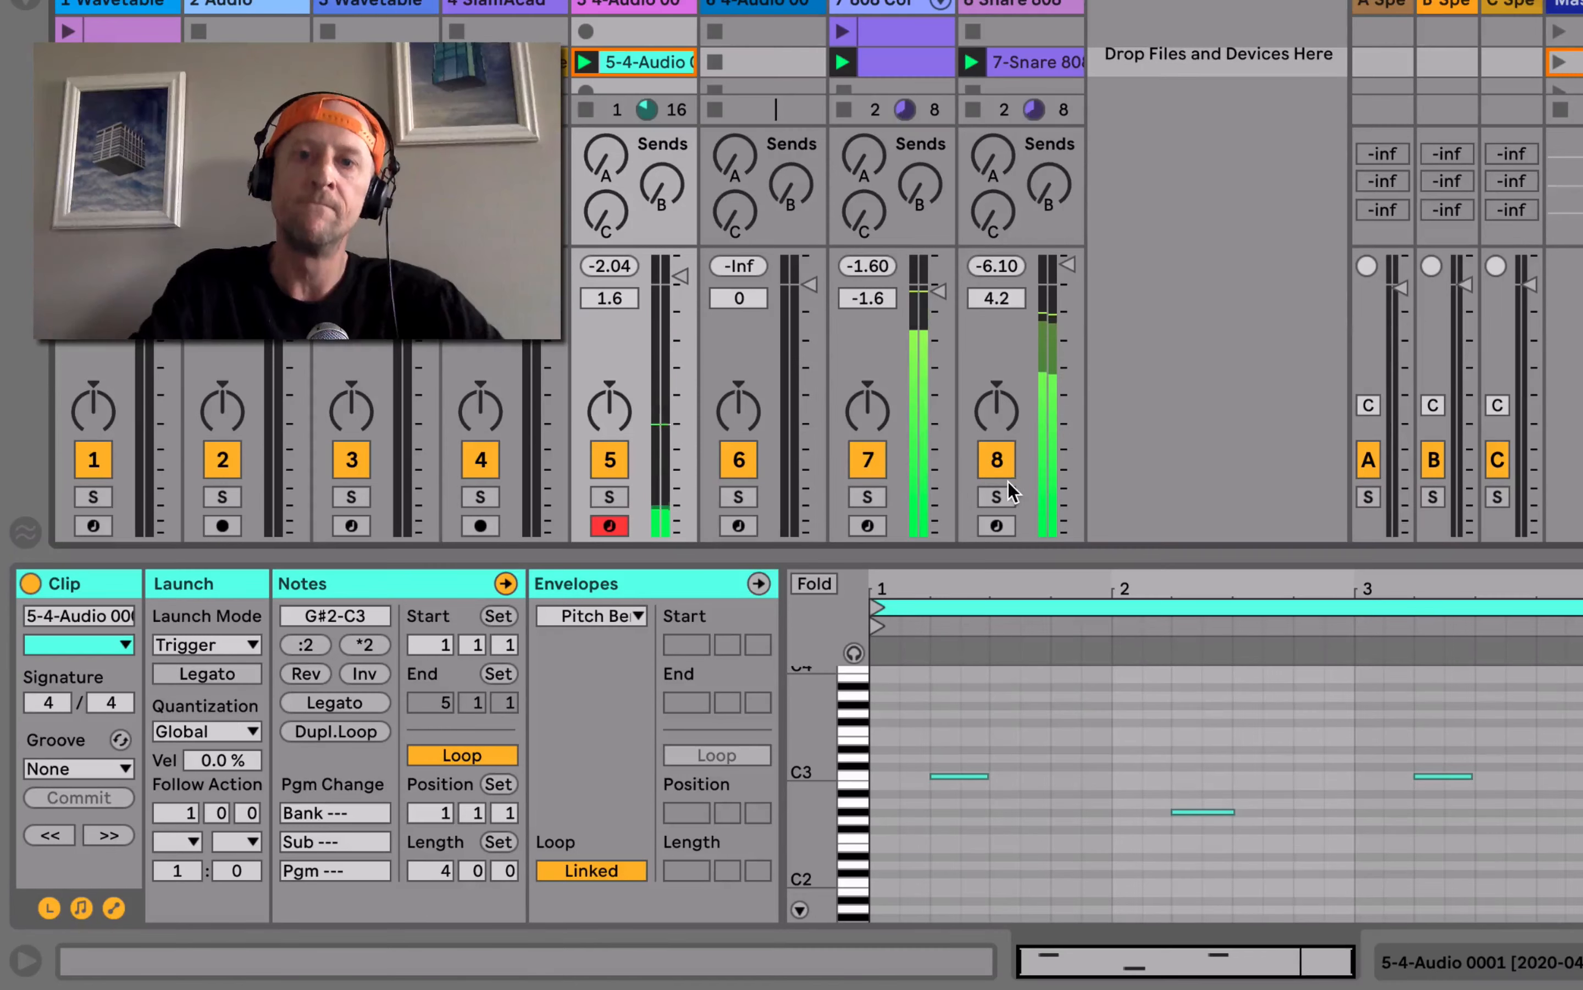
pyautogui.click(1002, 495)
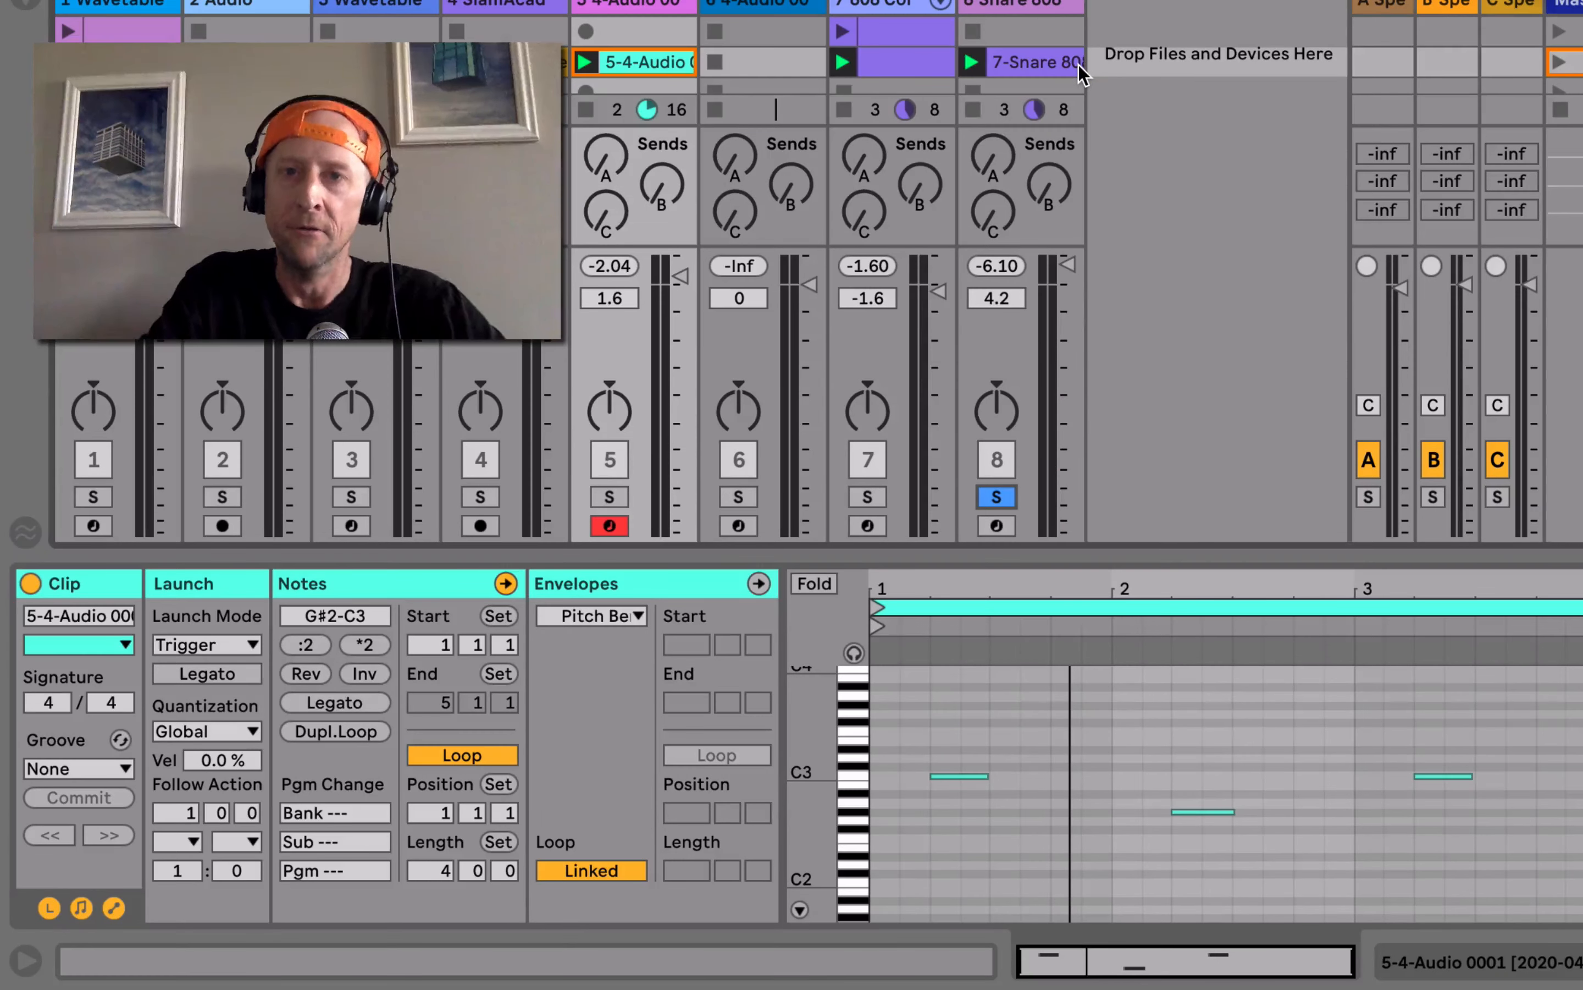
pyautogui.click(1027, 3)
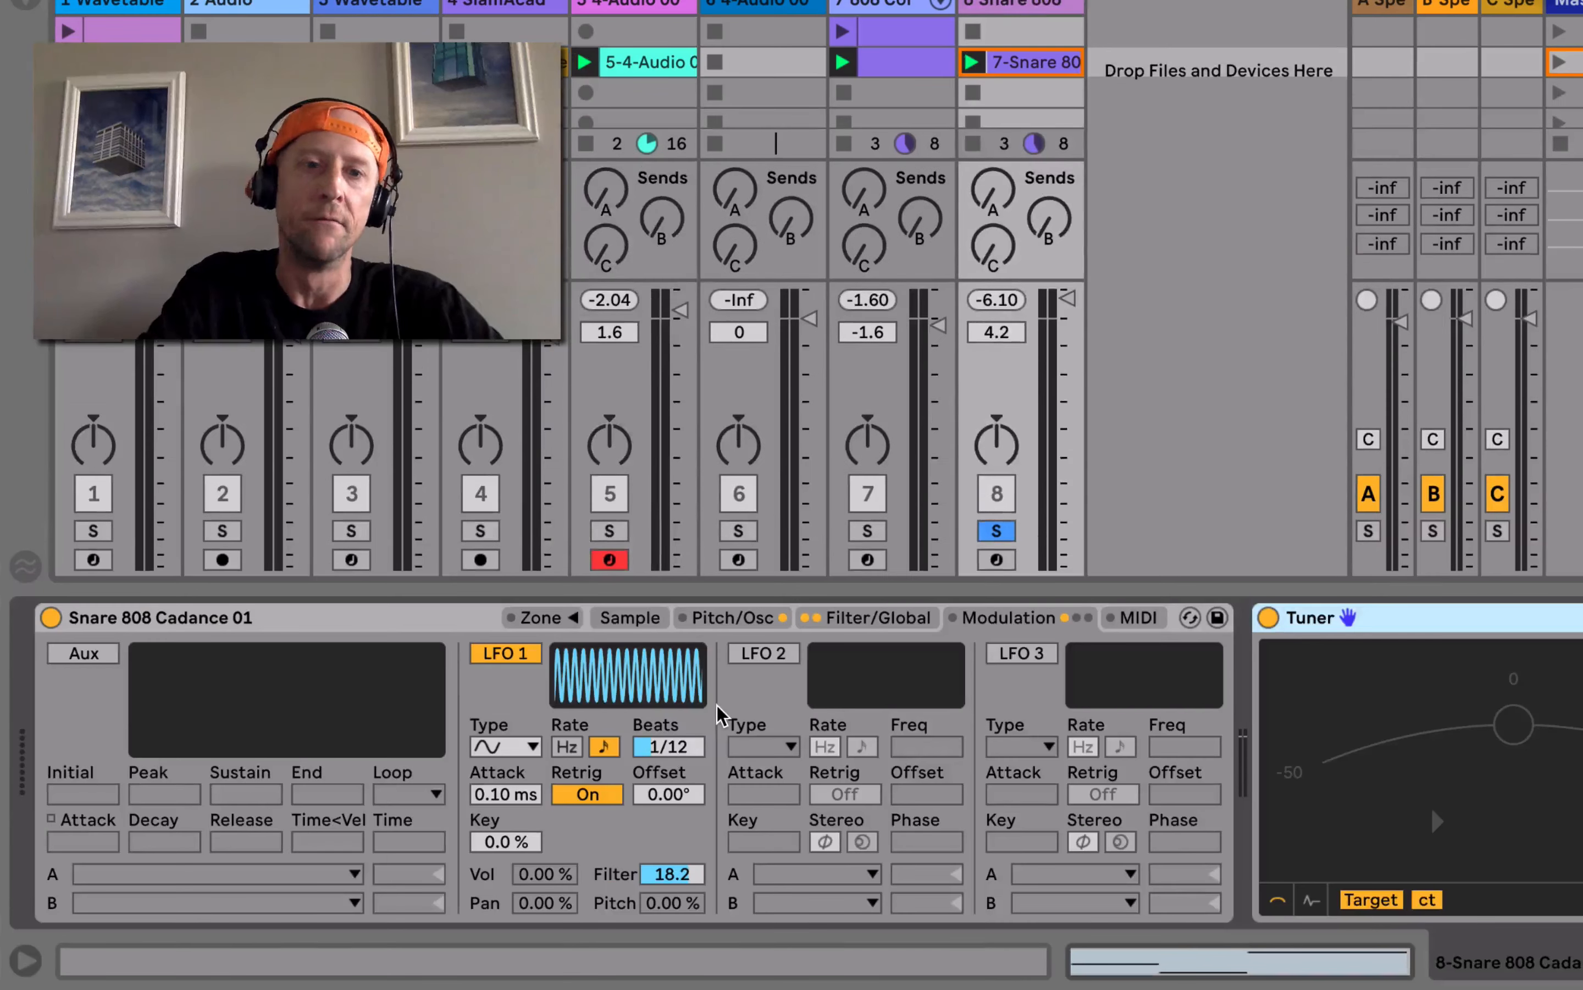
# - Switch off the filter and the modulation oscillator in the Snare 808 Cadance 01 Sampler
pyautogui.click(891, 616)
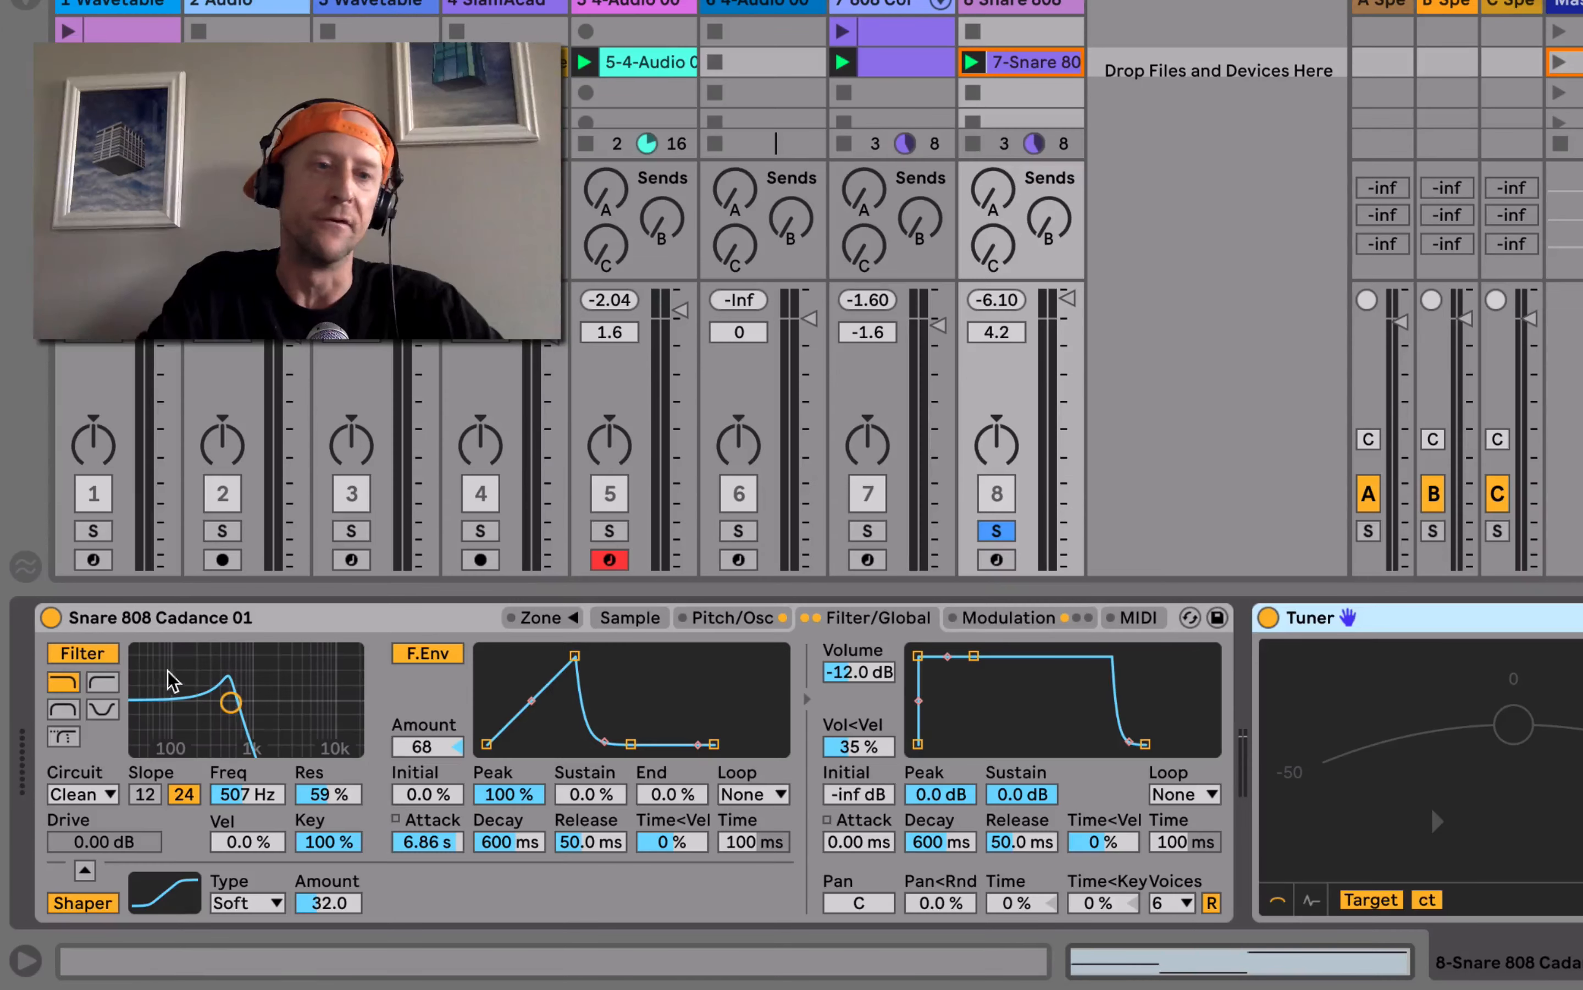
pyautogui.click(103, 657)
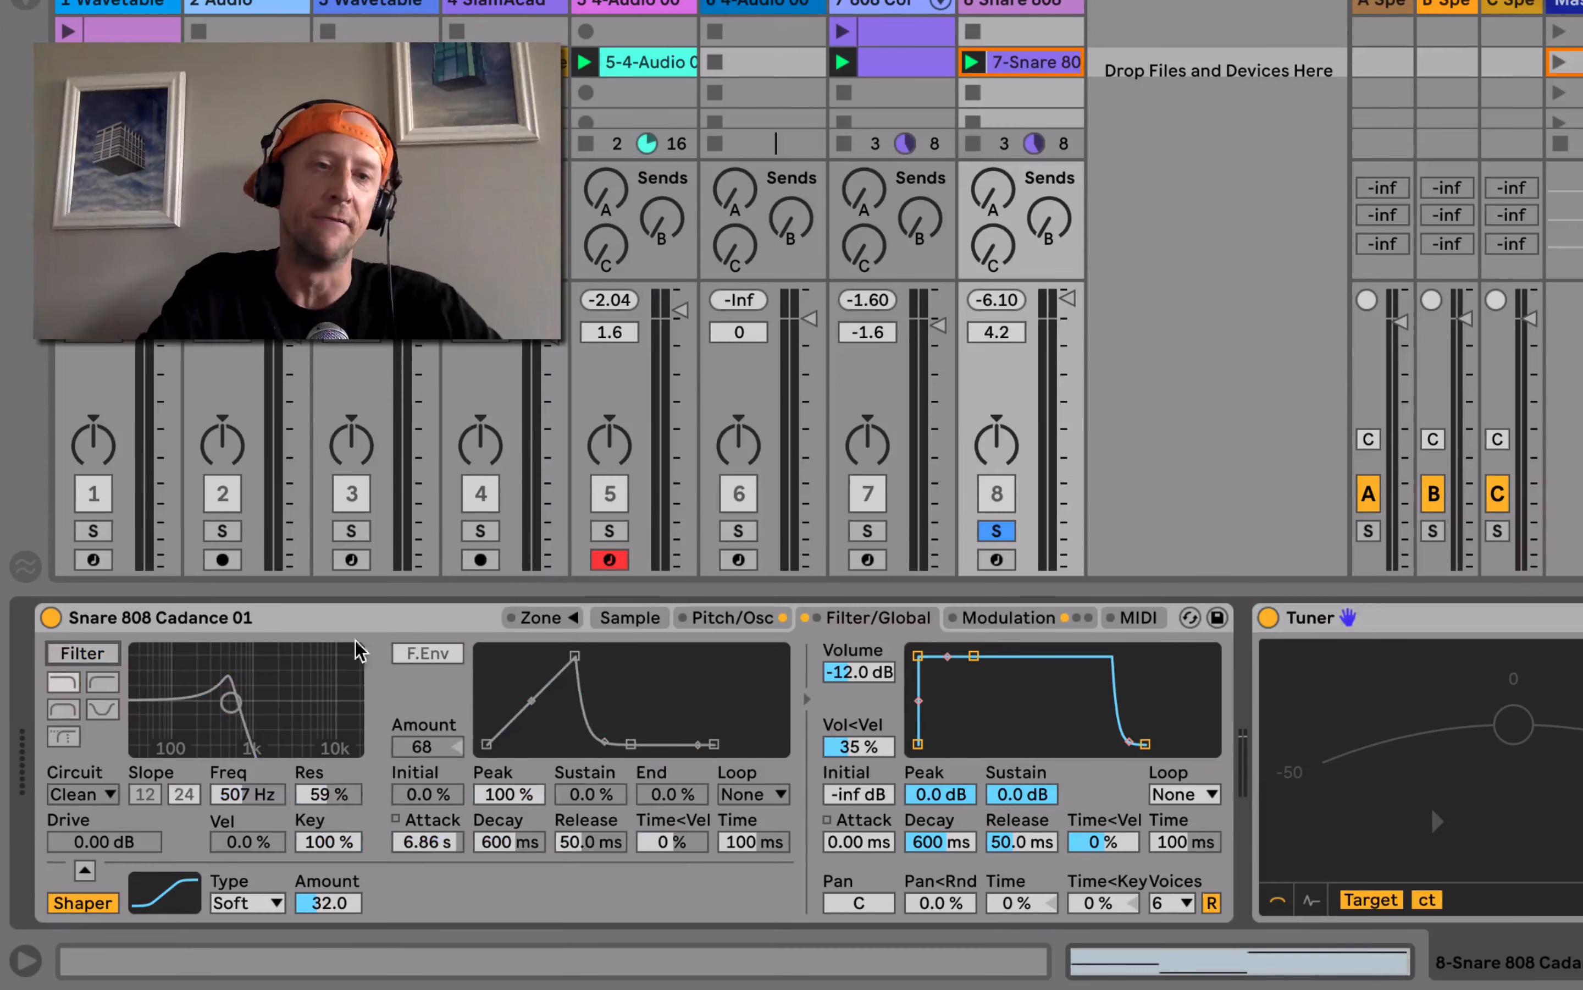
pyautogui.click(758, 619)
pyautogui.click(108, 653)
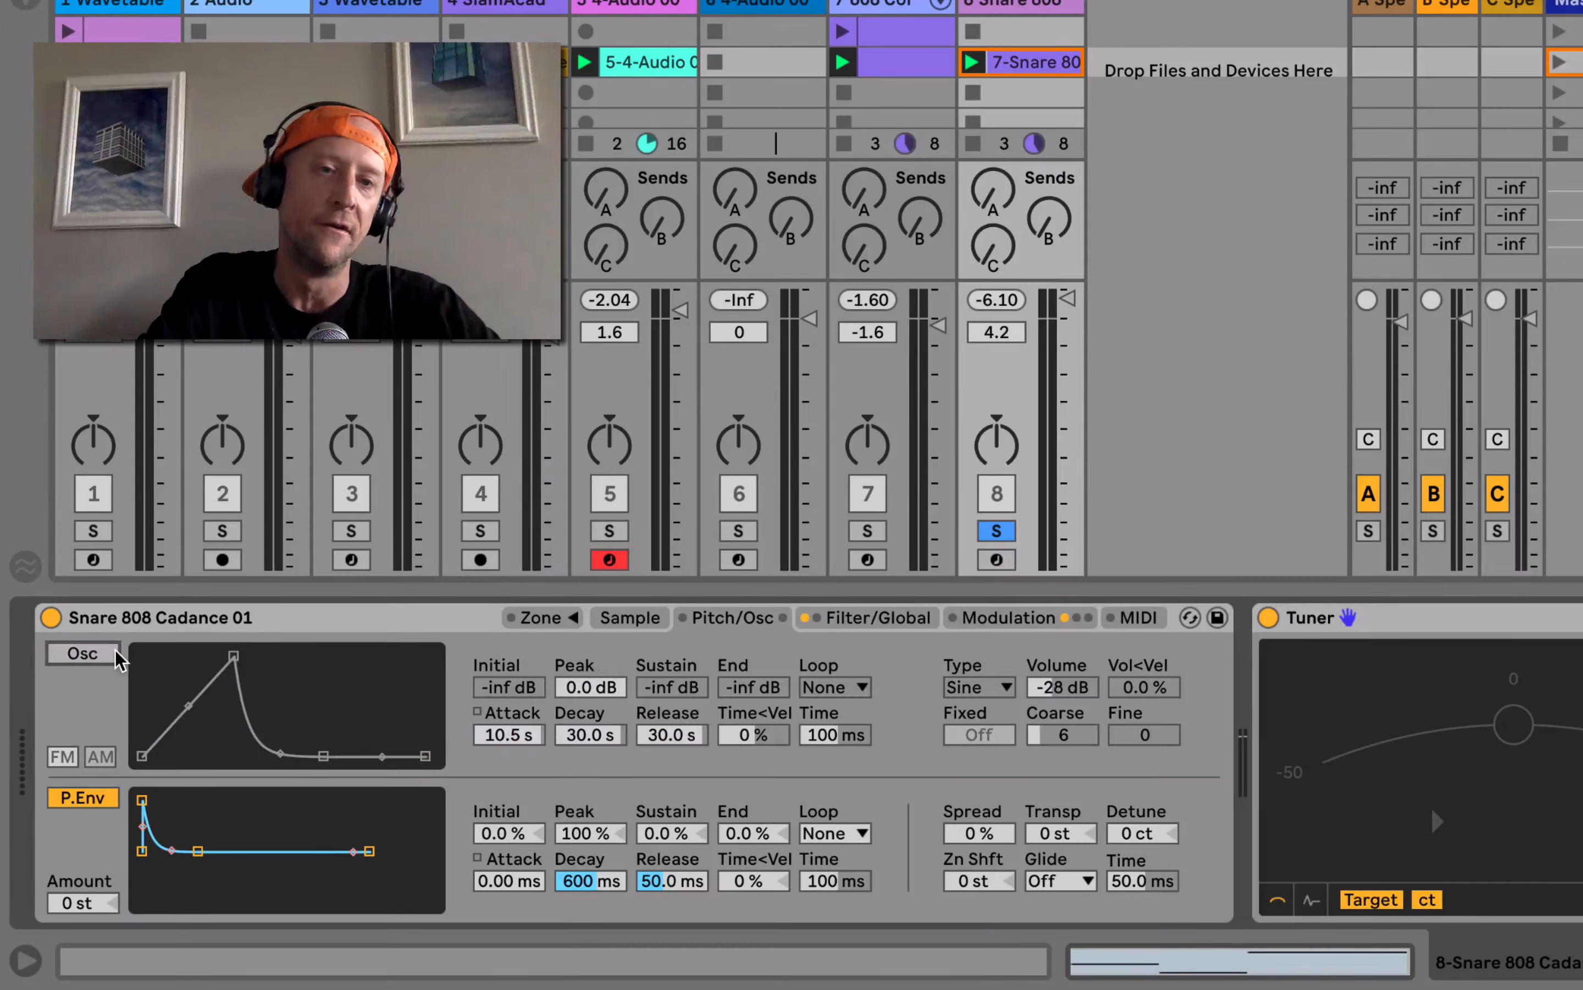
# - Set the Snare 808 sample's sustain mode to no loop and unsolo track 8
pyautogui.click(631, 618)
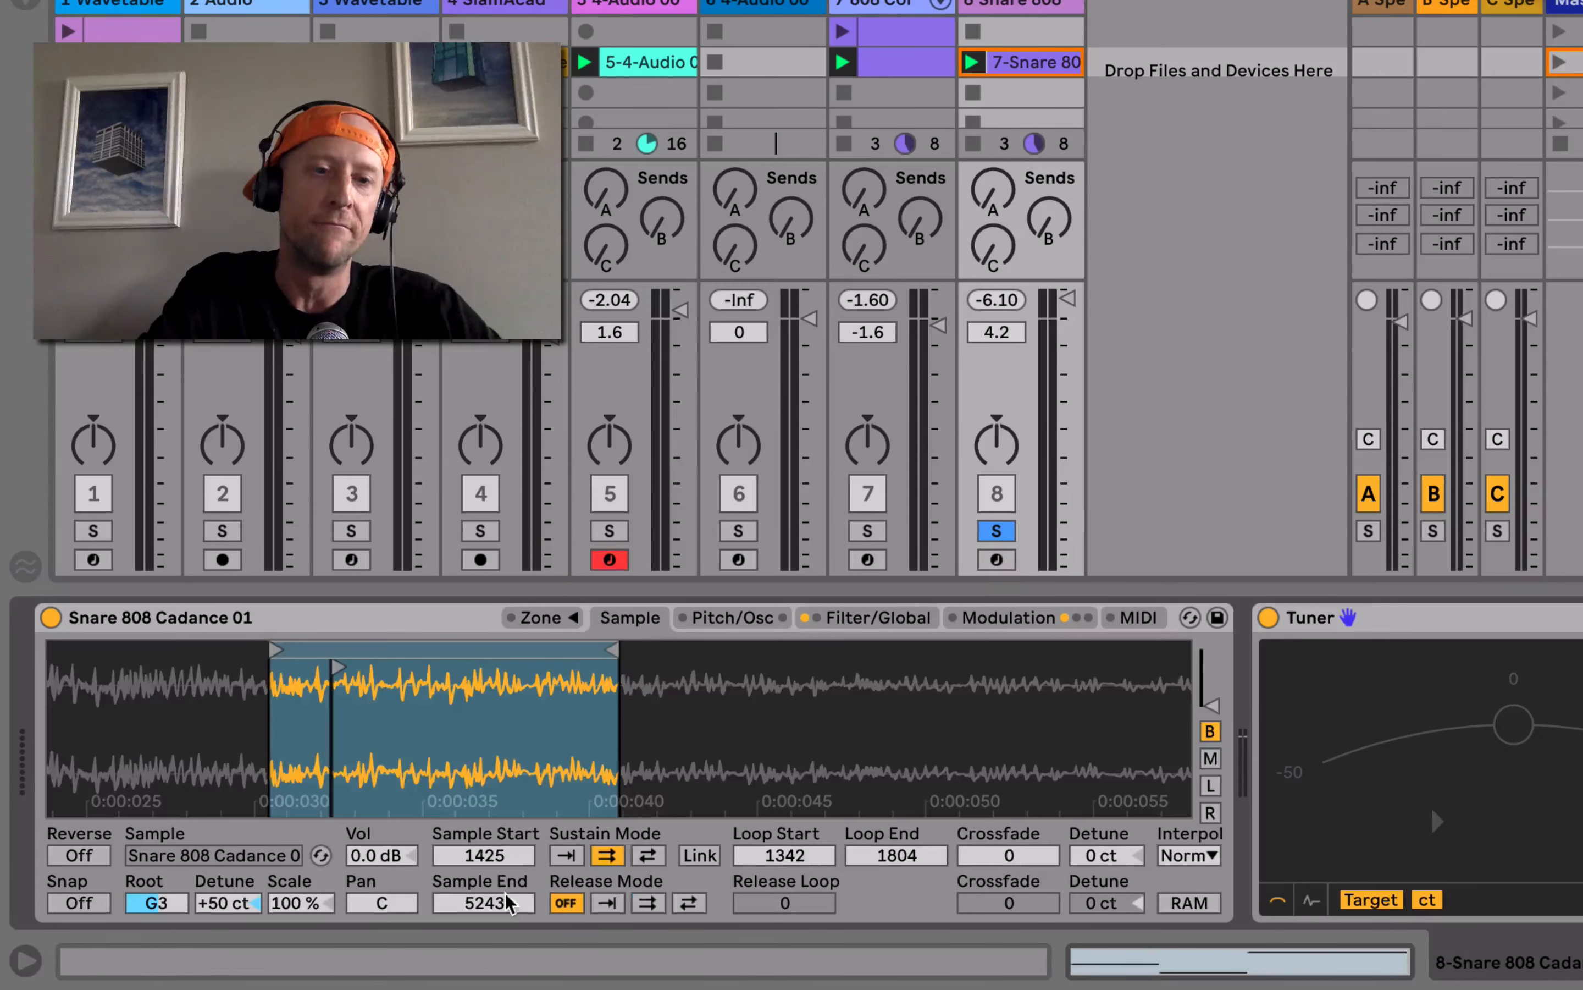
pyautogui.click(568, 854)
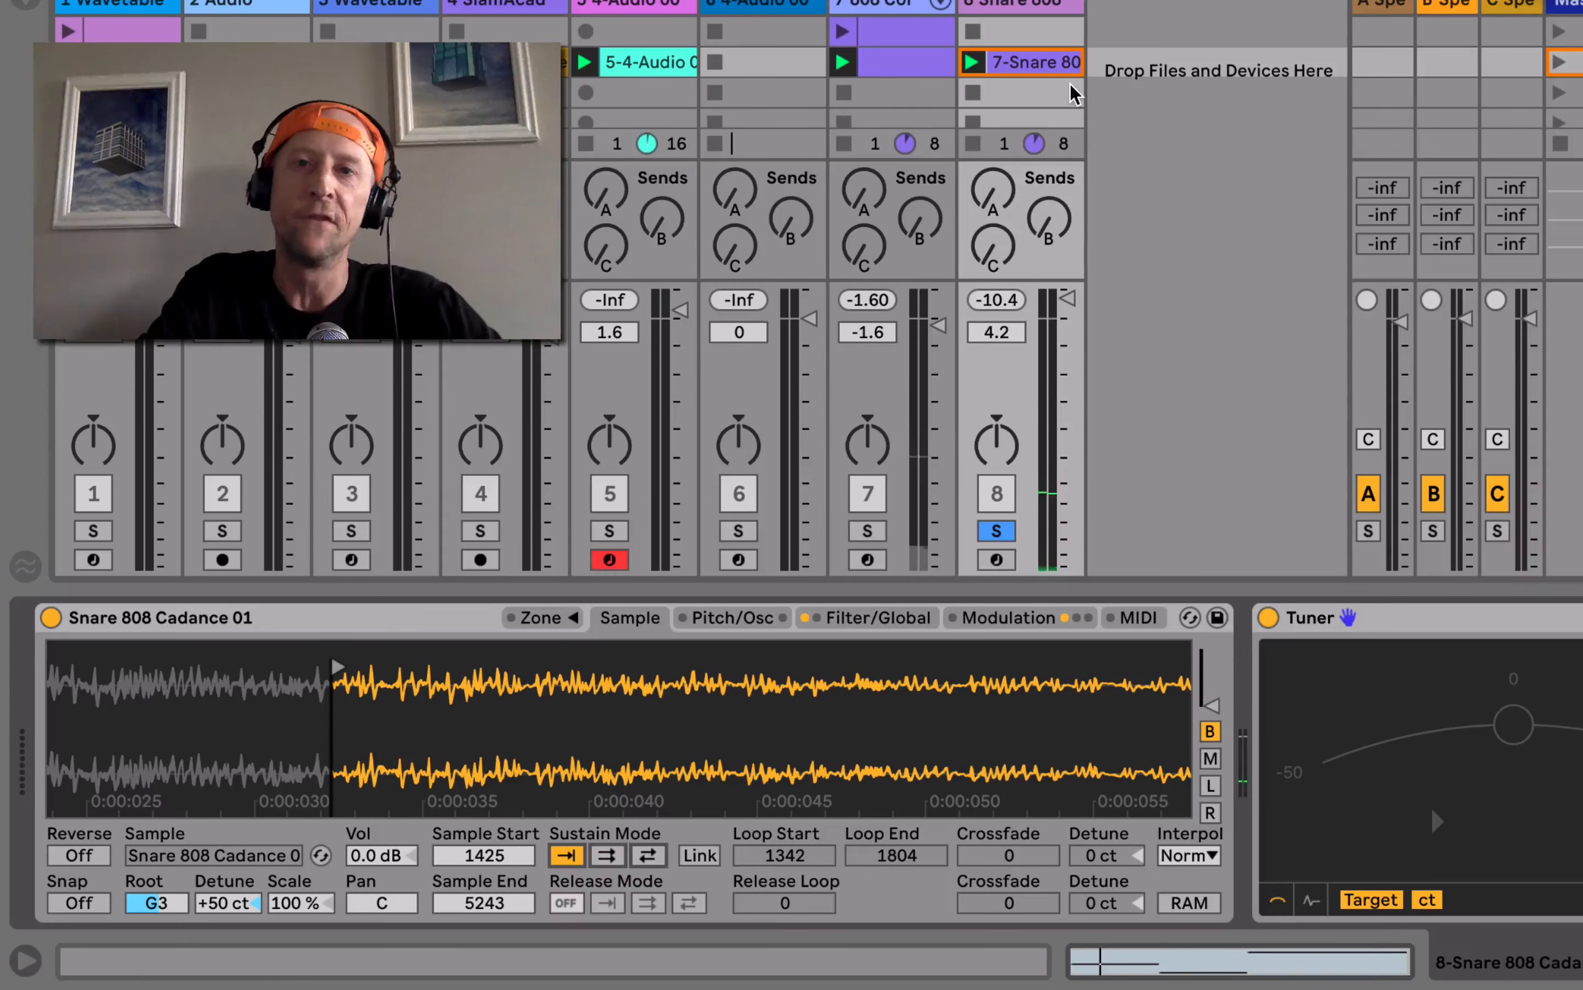
pyautogui.click(1002, 534)
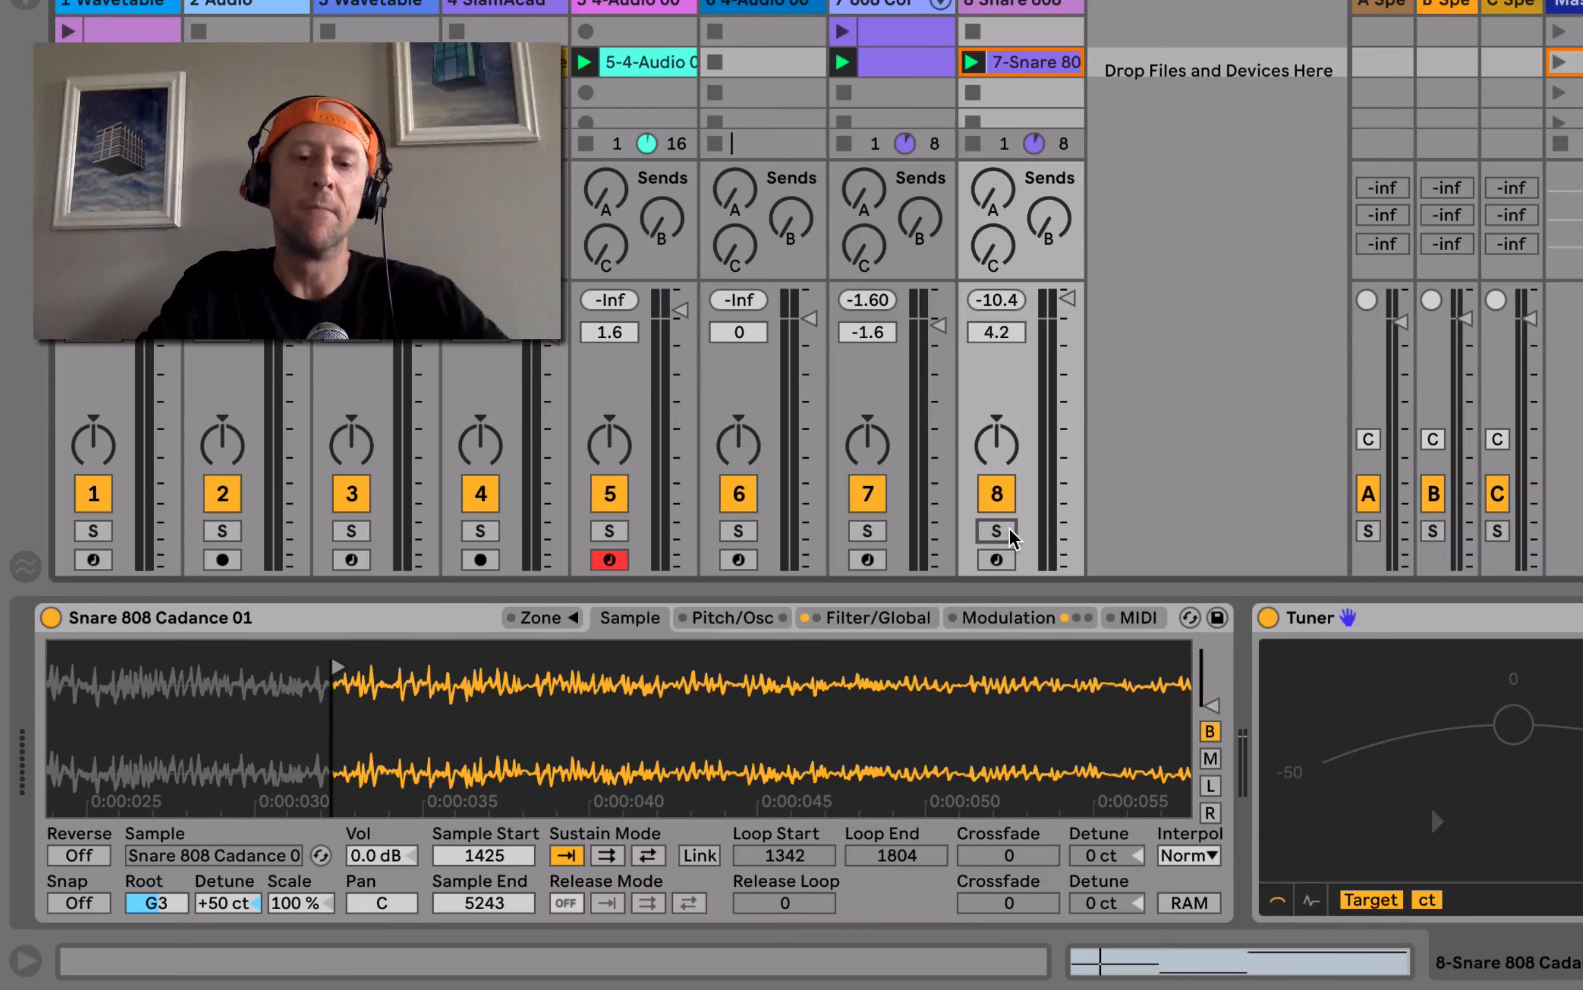
# - Insert a new MIDI track after track 8 and show the Drums category in the browser
pyautogui.hotkey('ctrl', 'shift', 't')
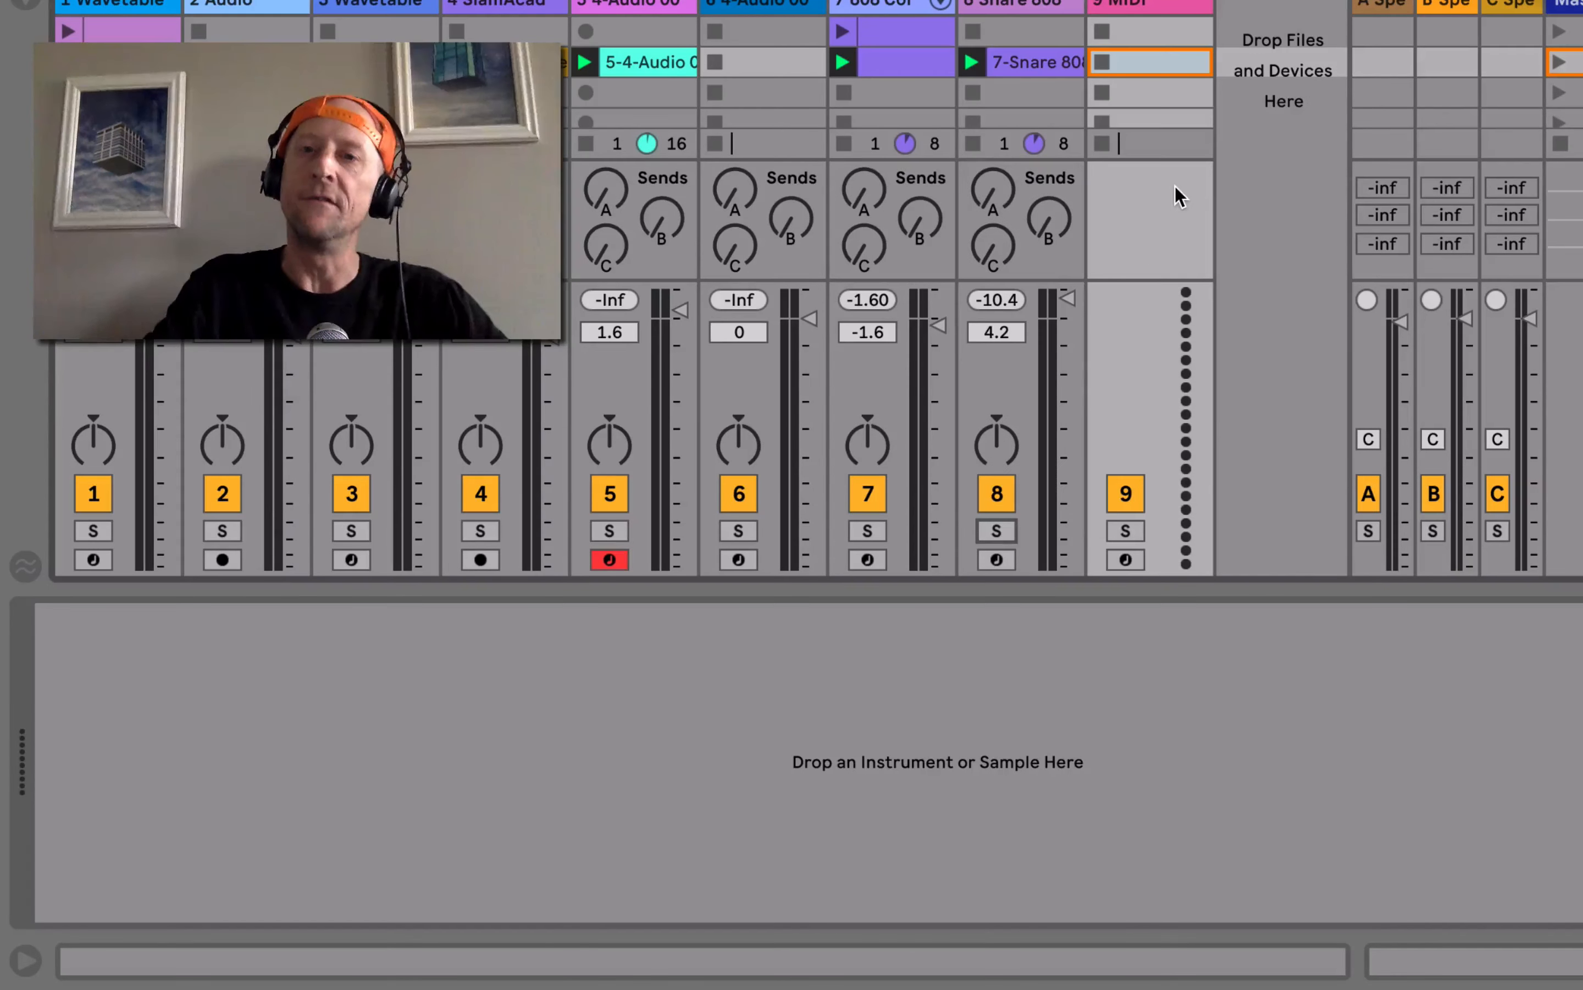
pyautogui.press('super+alt+b')
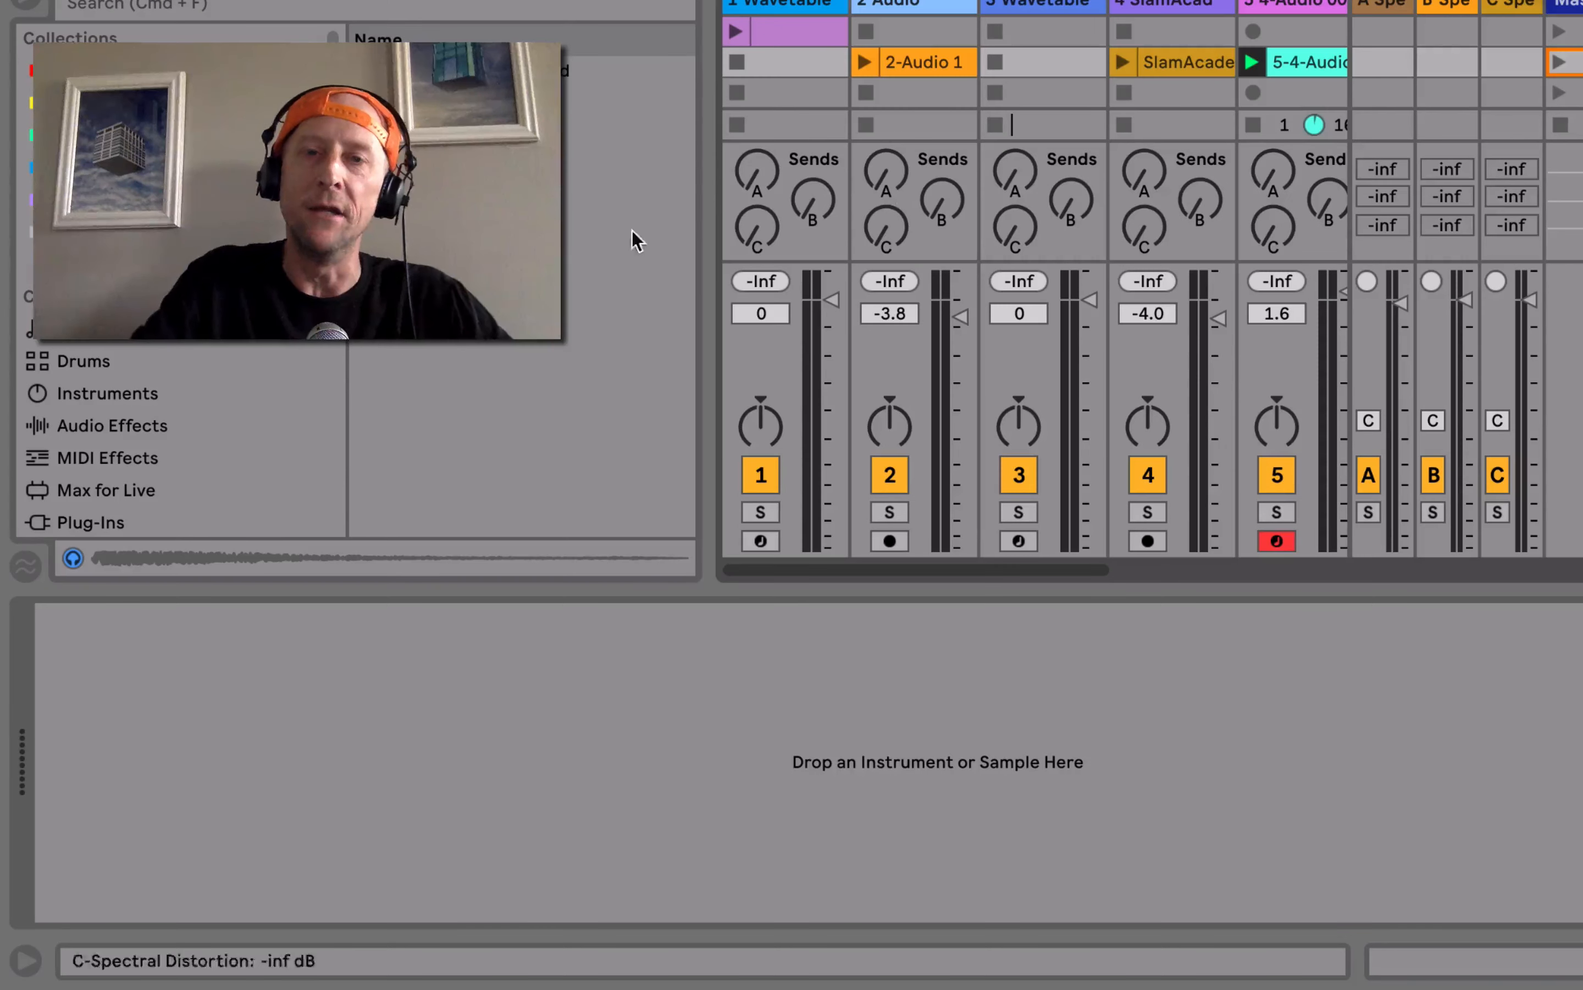
pyautogui.click(105, 359)
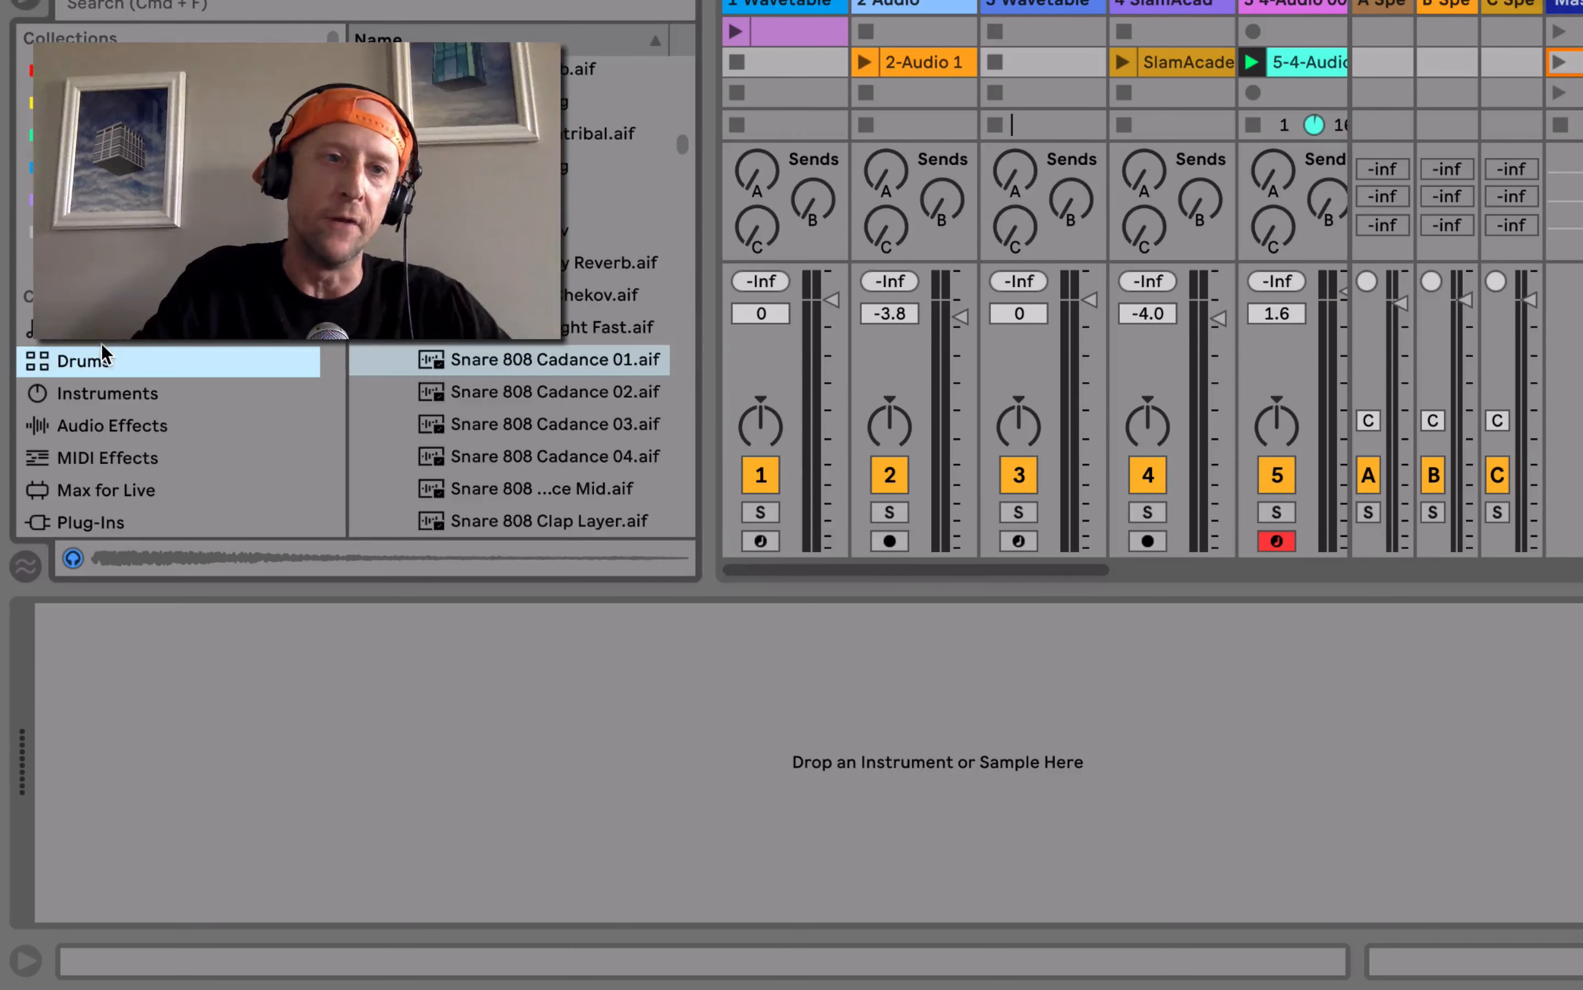
# - Find the Snare Acoustified 3.aif sample and load it onto the new MIDI track 9
pyautogui.click(483, 348)
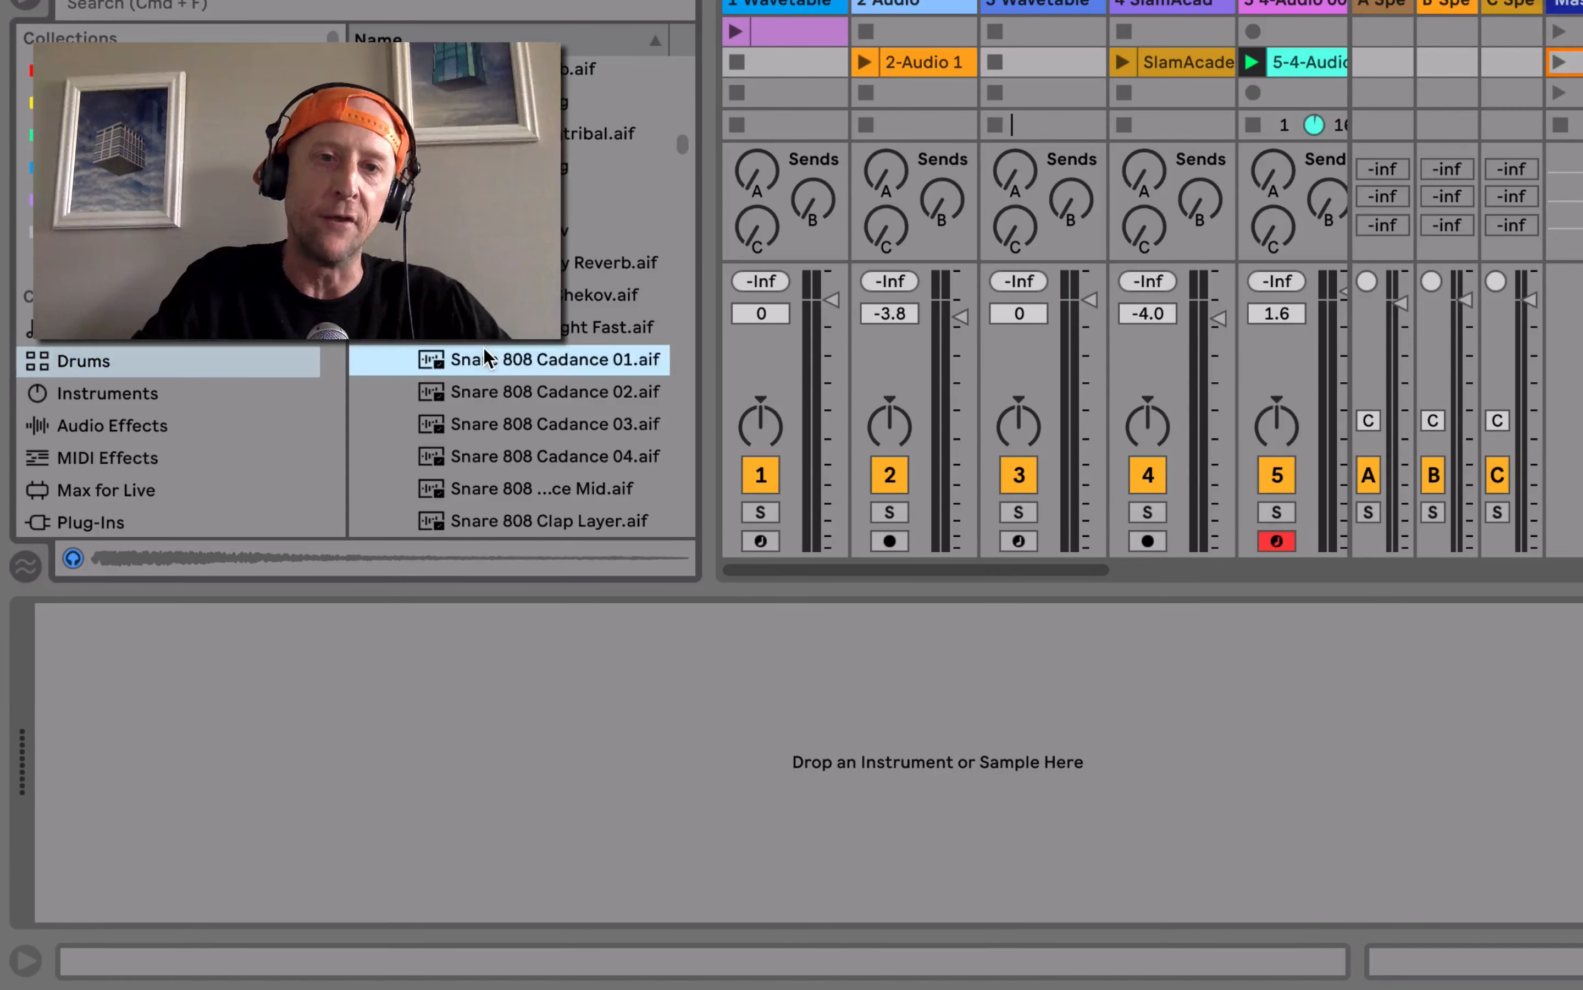
pyautogui.scroll(-5, 483, 348)
pyautogui.scroll(-20, 483, 347)
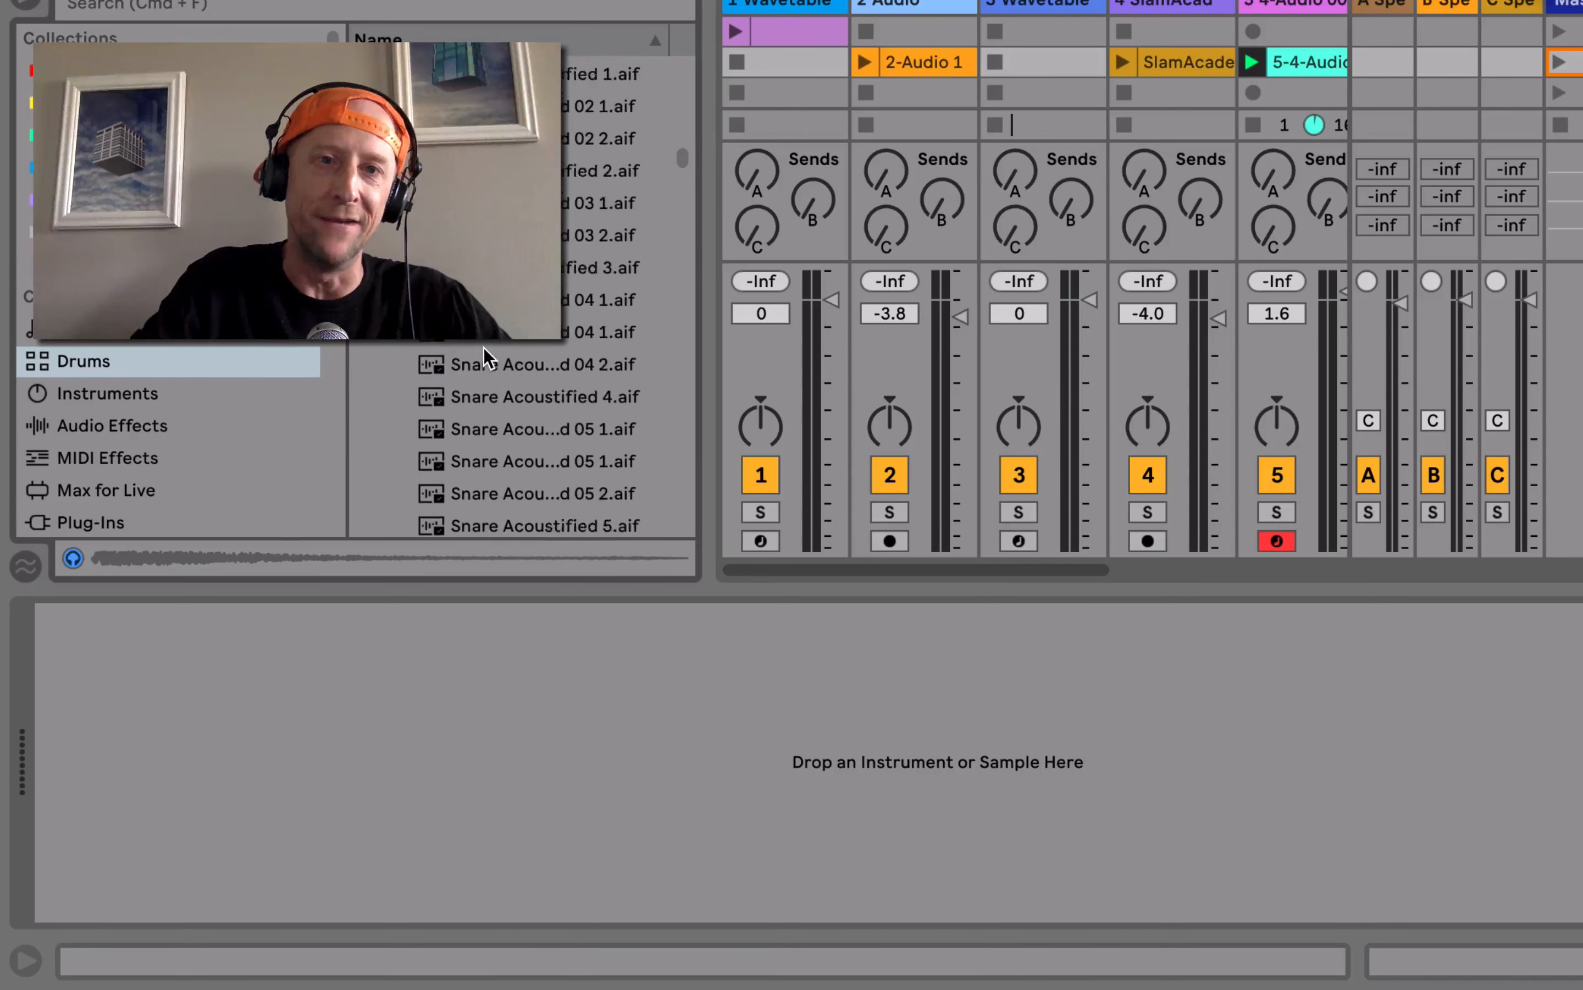
pyautogui.click(487, 227)
pyautogui.hscroll(10, 1116, 133)
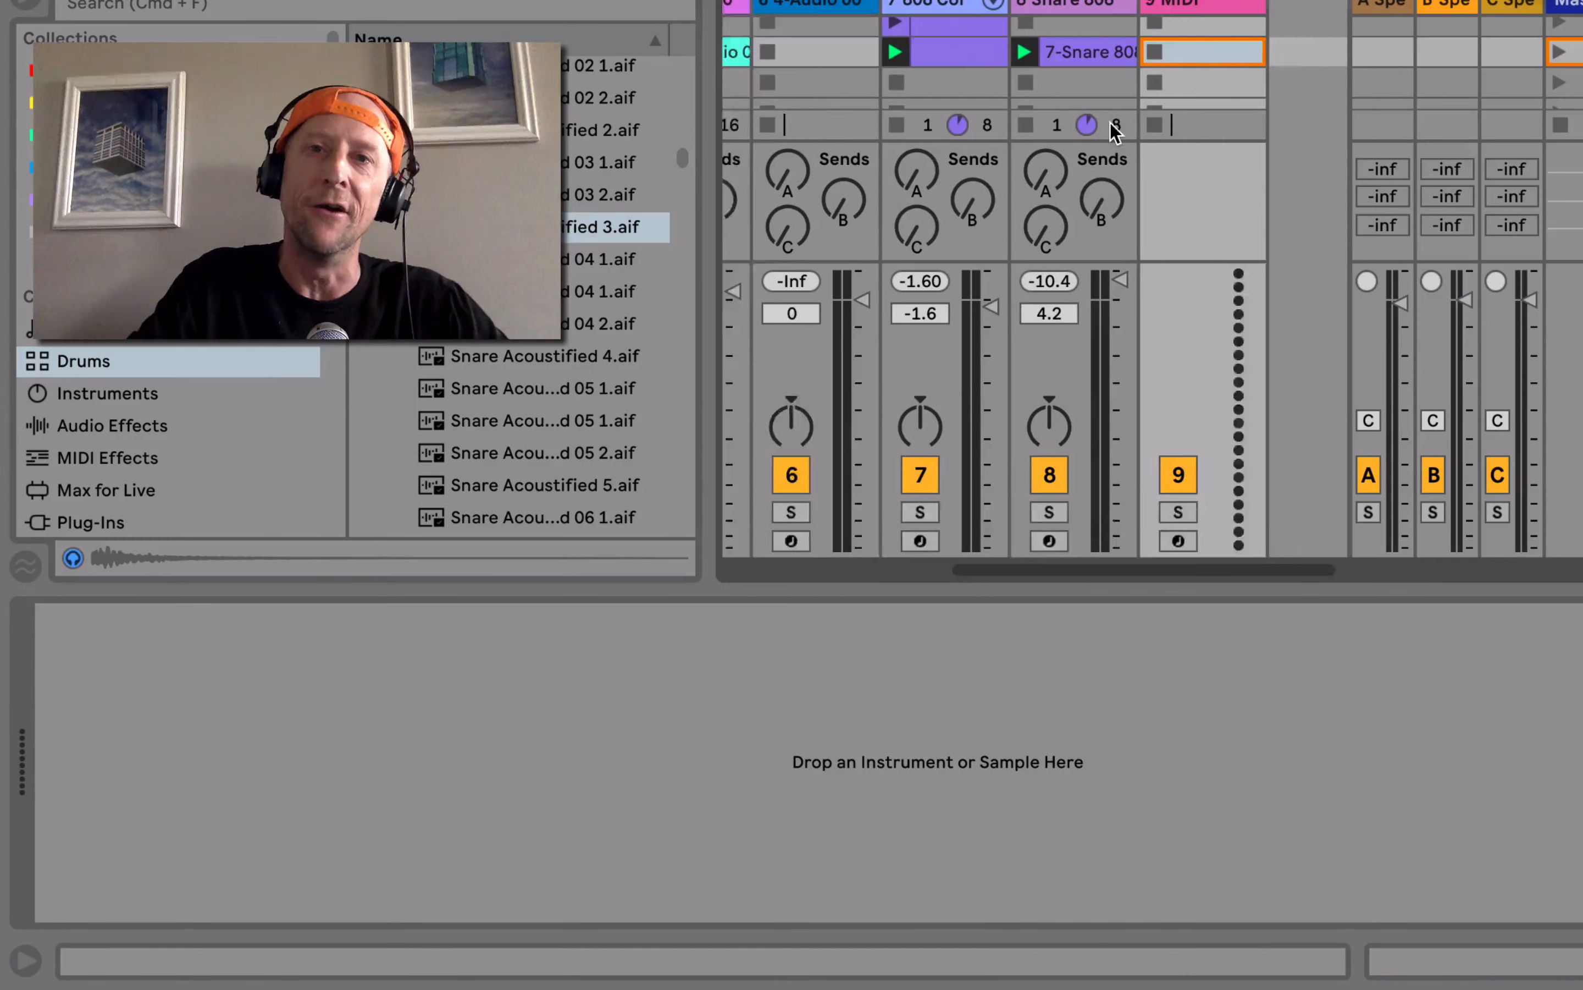
pyautogui.moveTo(487, 227); pyautogui.dragTo(1159, 3)
pyautogui.moveTo(1168, 227); pyautogui.dragTo(851, 774)
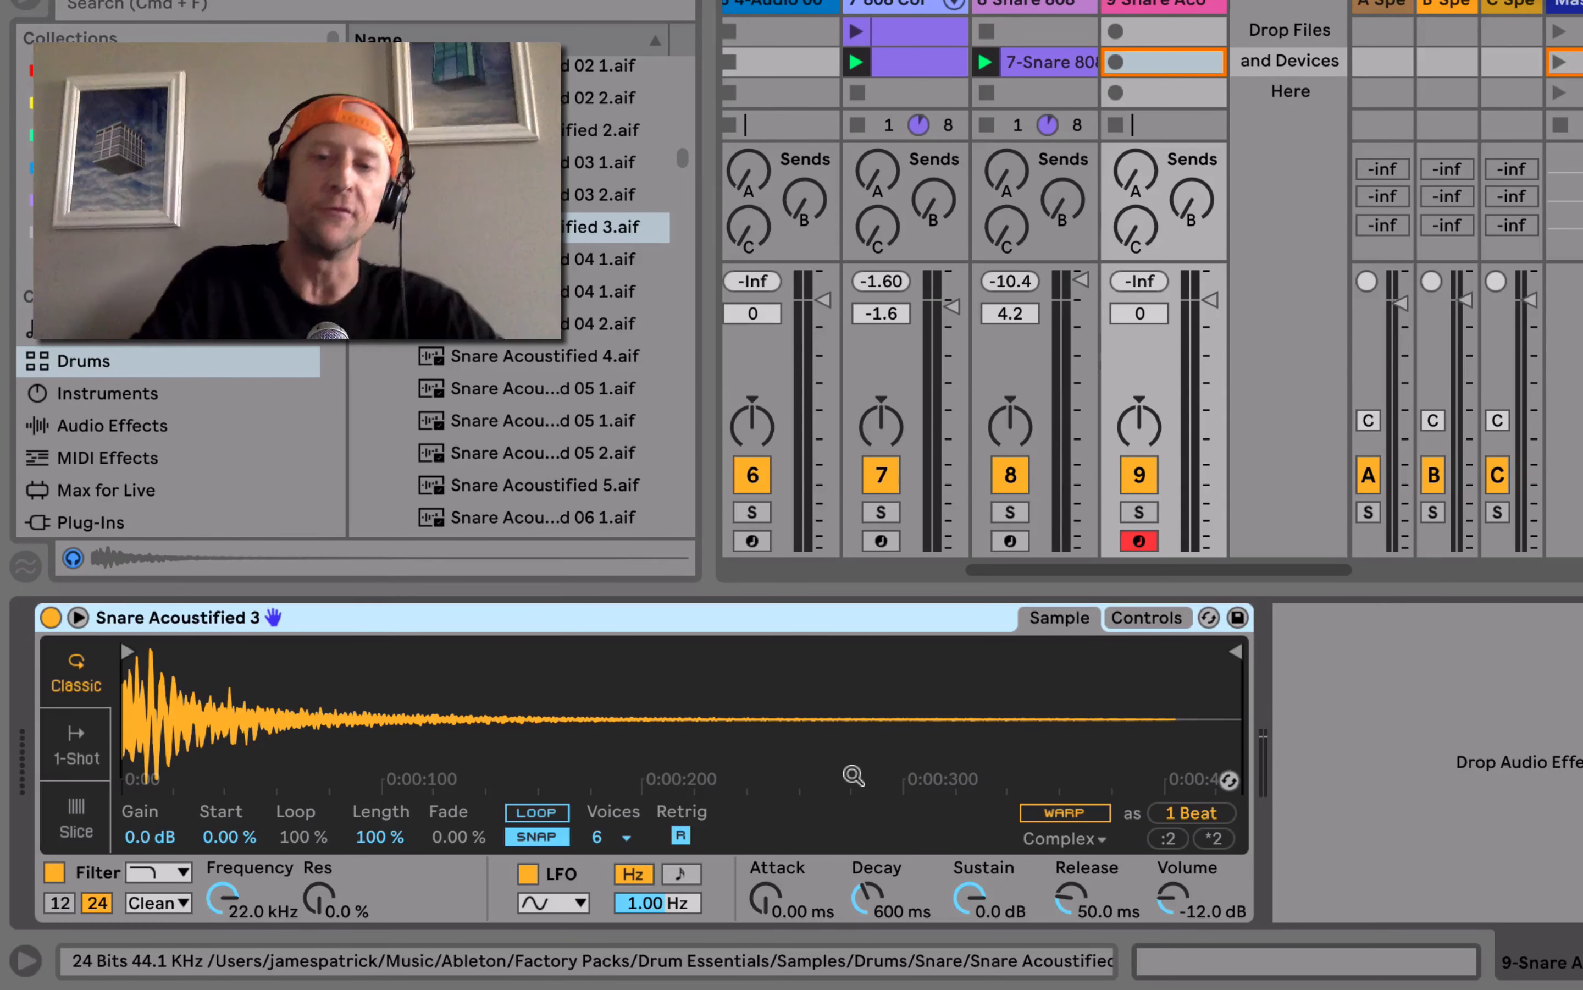
# - Audition the Snare Acoustified 3 sample and convert its Simpler to a Sampler
pyautogui.press('a')
pyautogui.press('a')
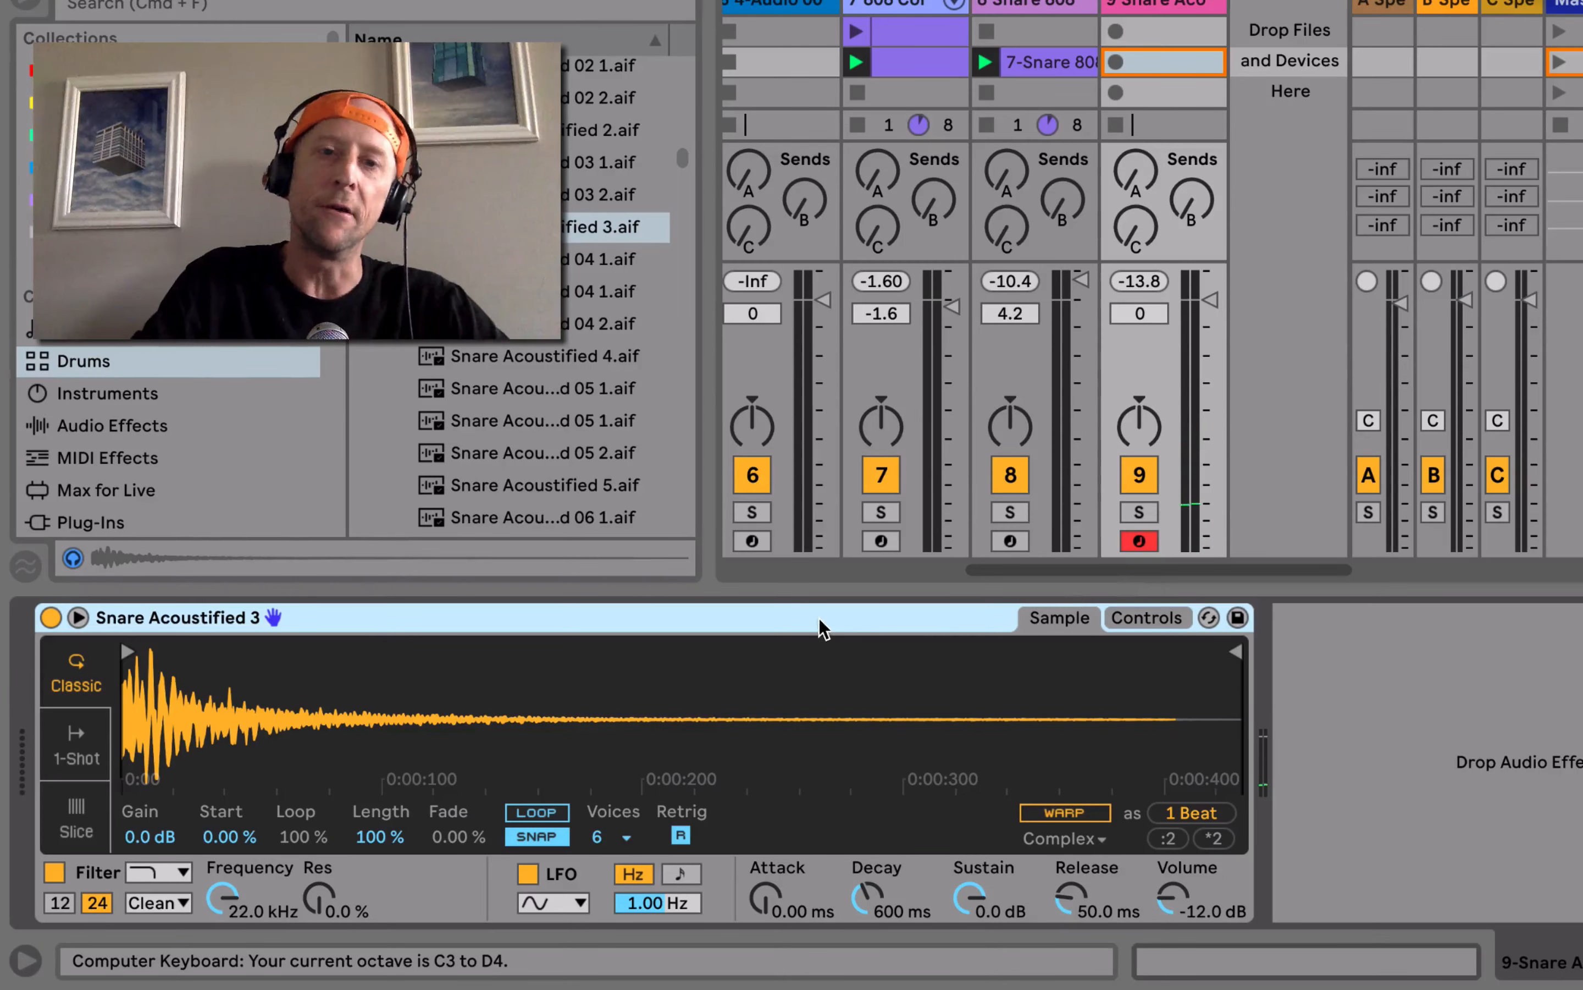
pyautogui.rightClick(846, 623)
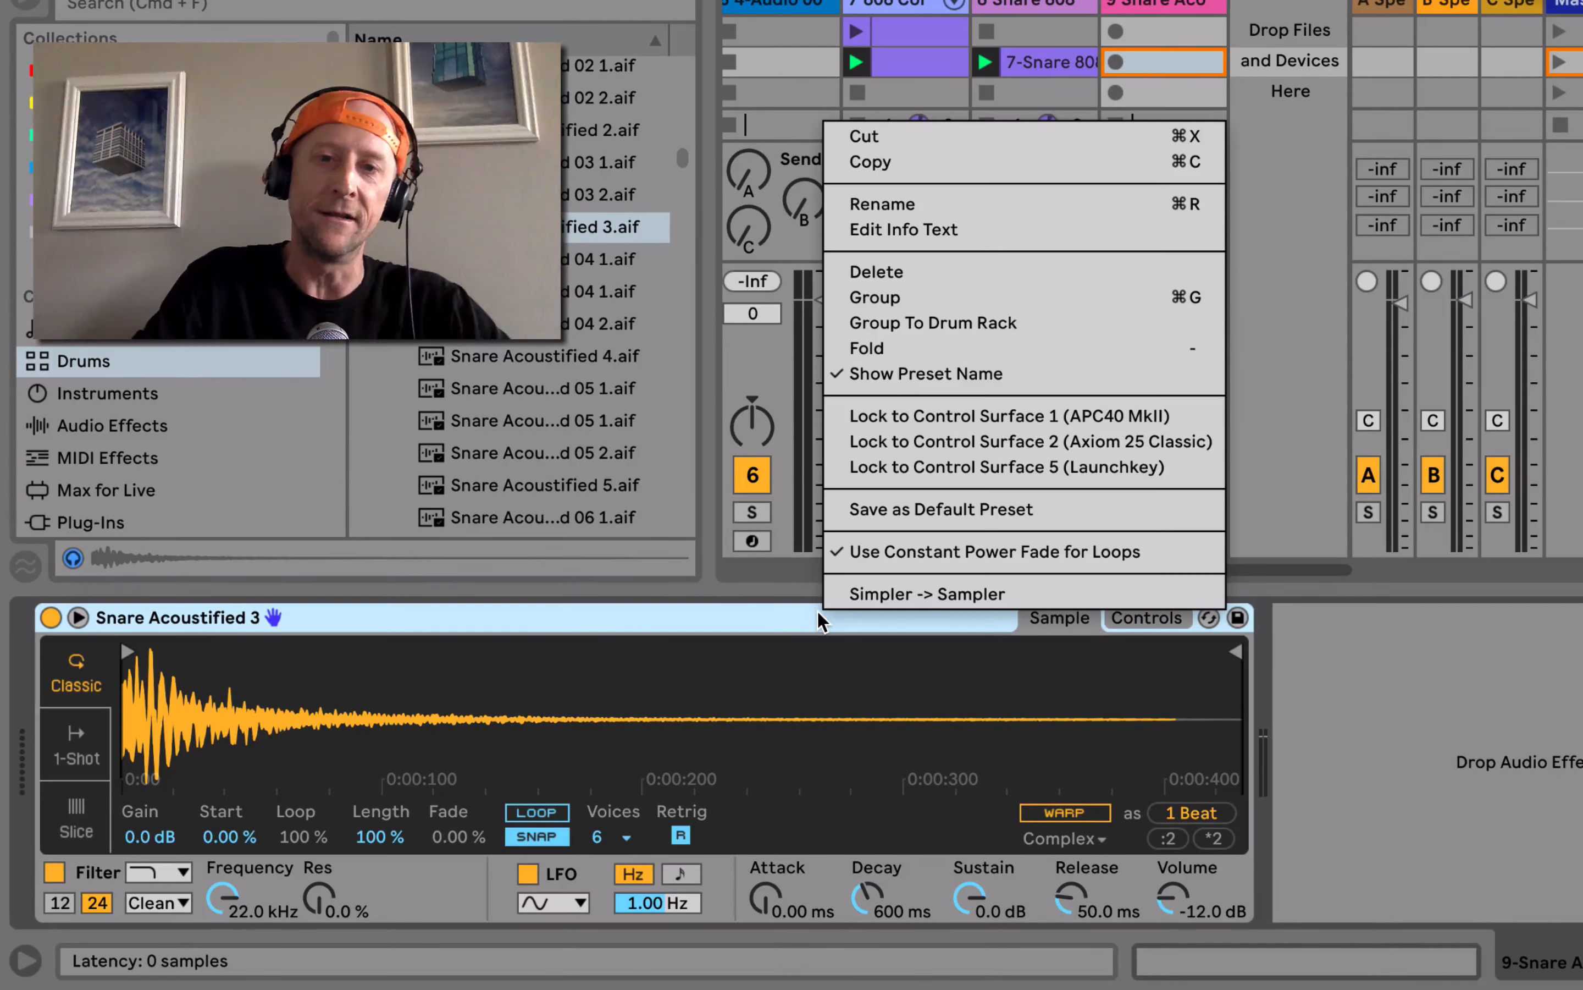
pyautogui.click(856, 595)
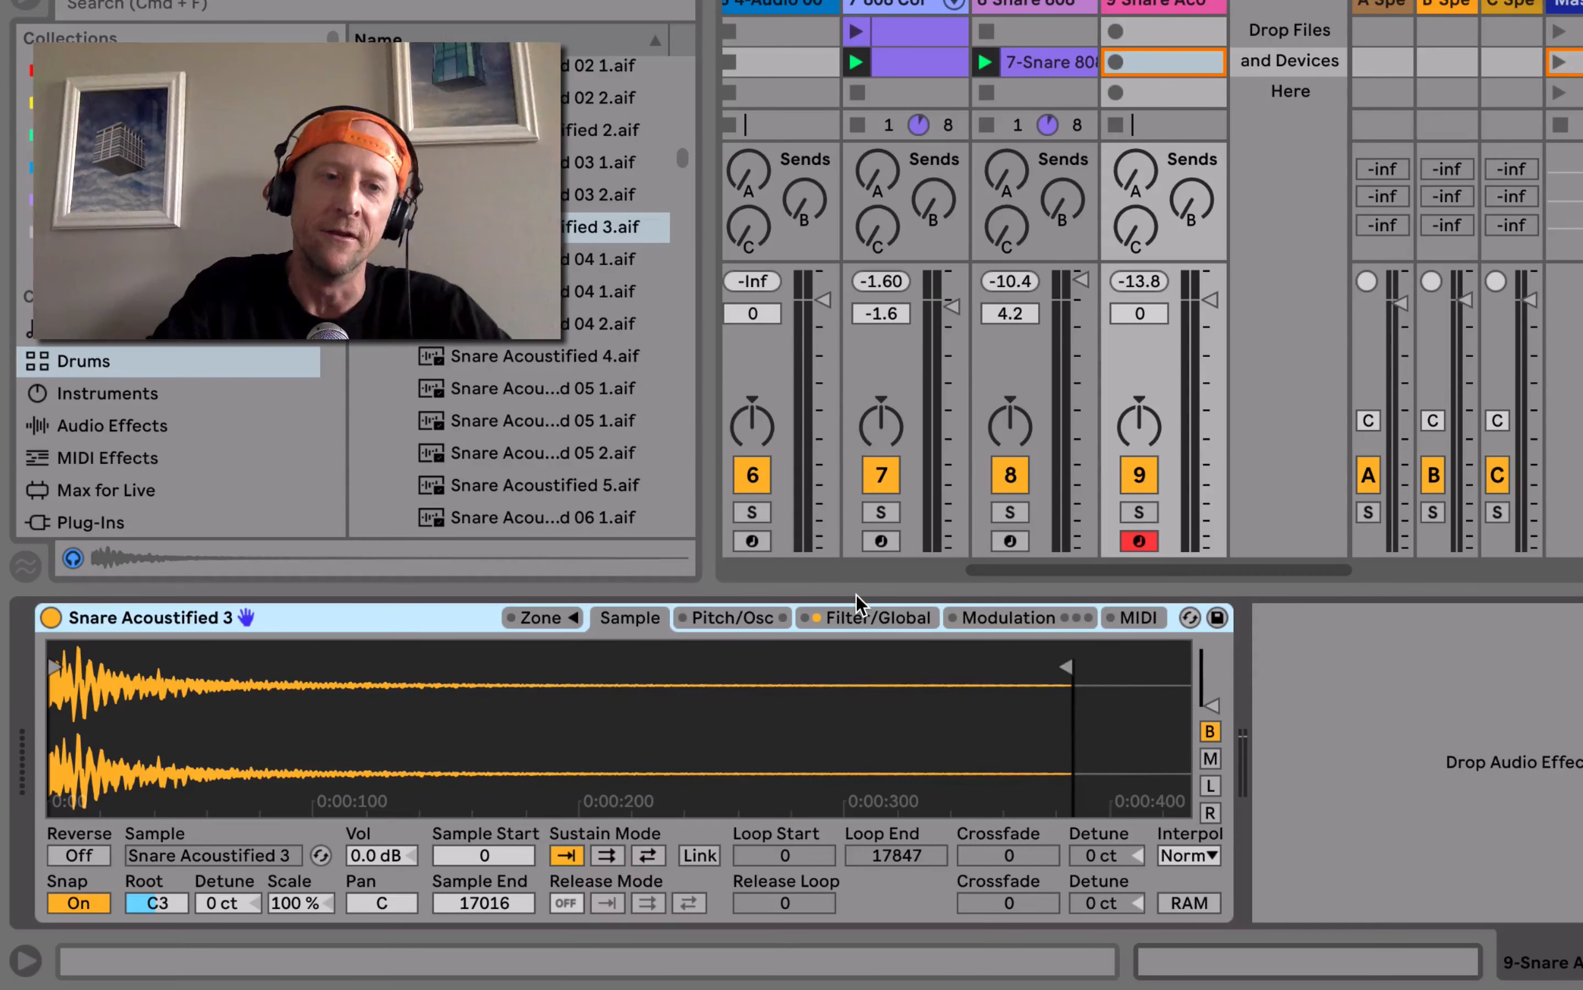
# - Turn off Snap and trim the snare sample to start at about 425 and end at about 1401
pyautogui.moveTo(1067, 669); pyautogui.dragTo(324, 669)
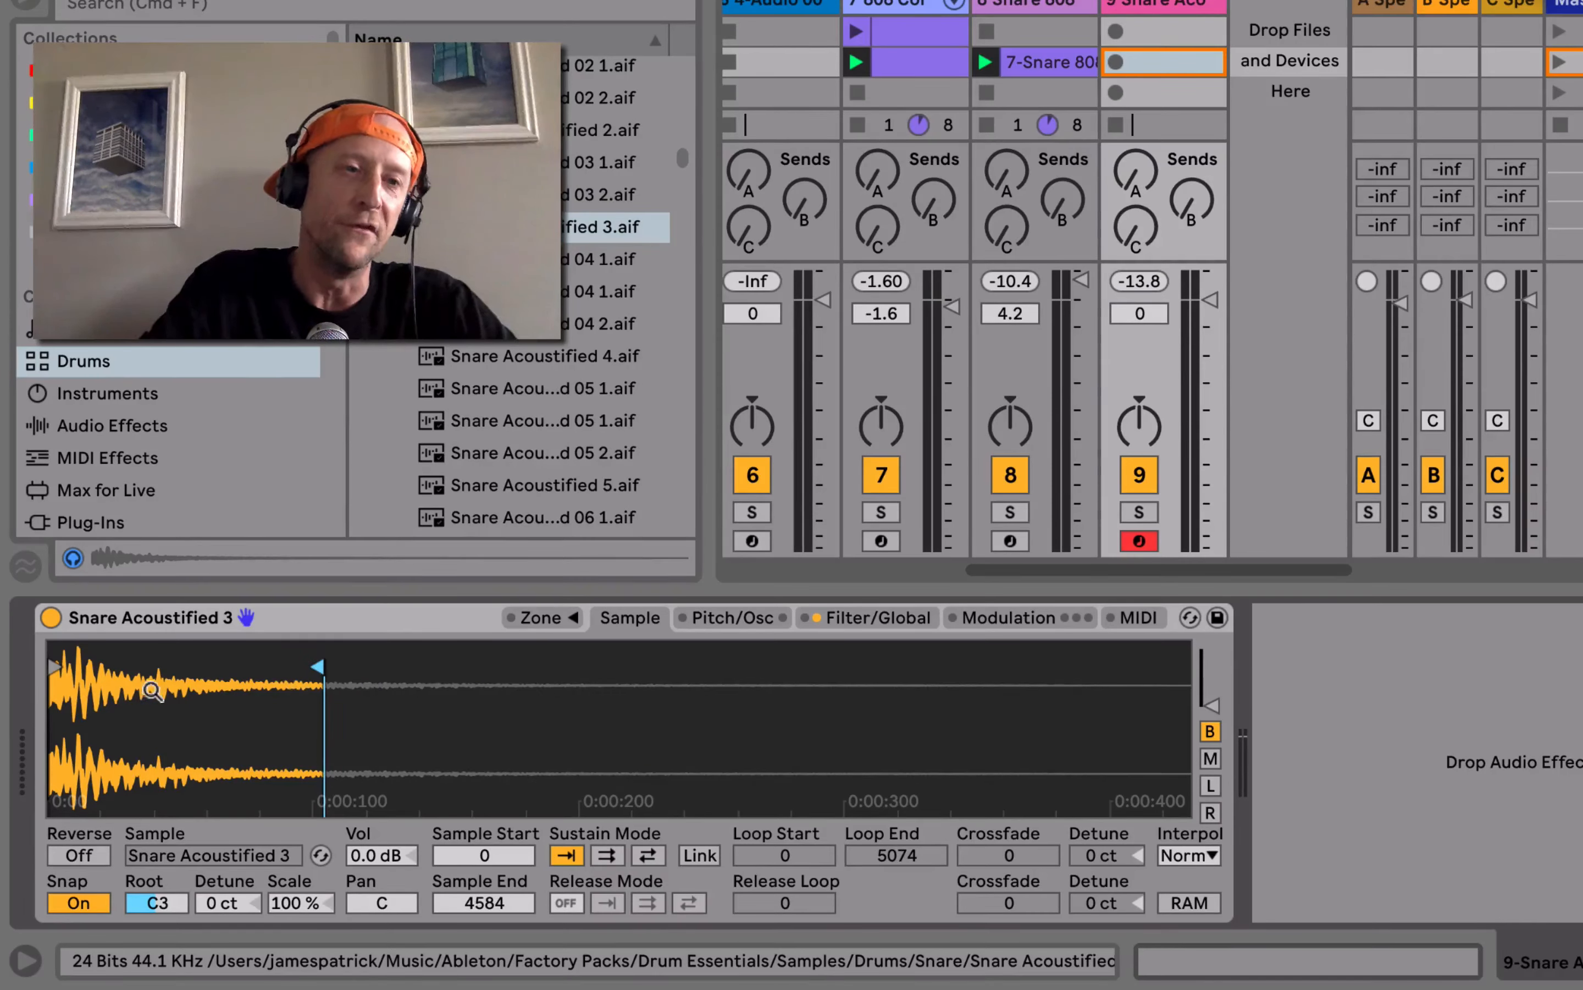
pyautogui.click(84, 902)
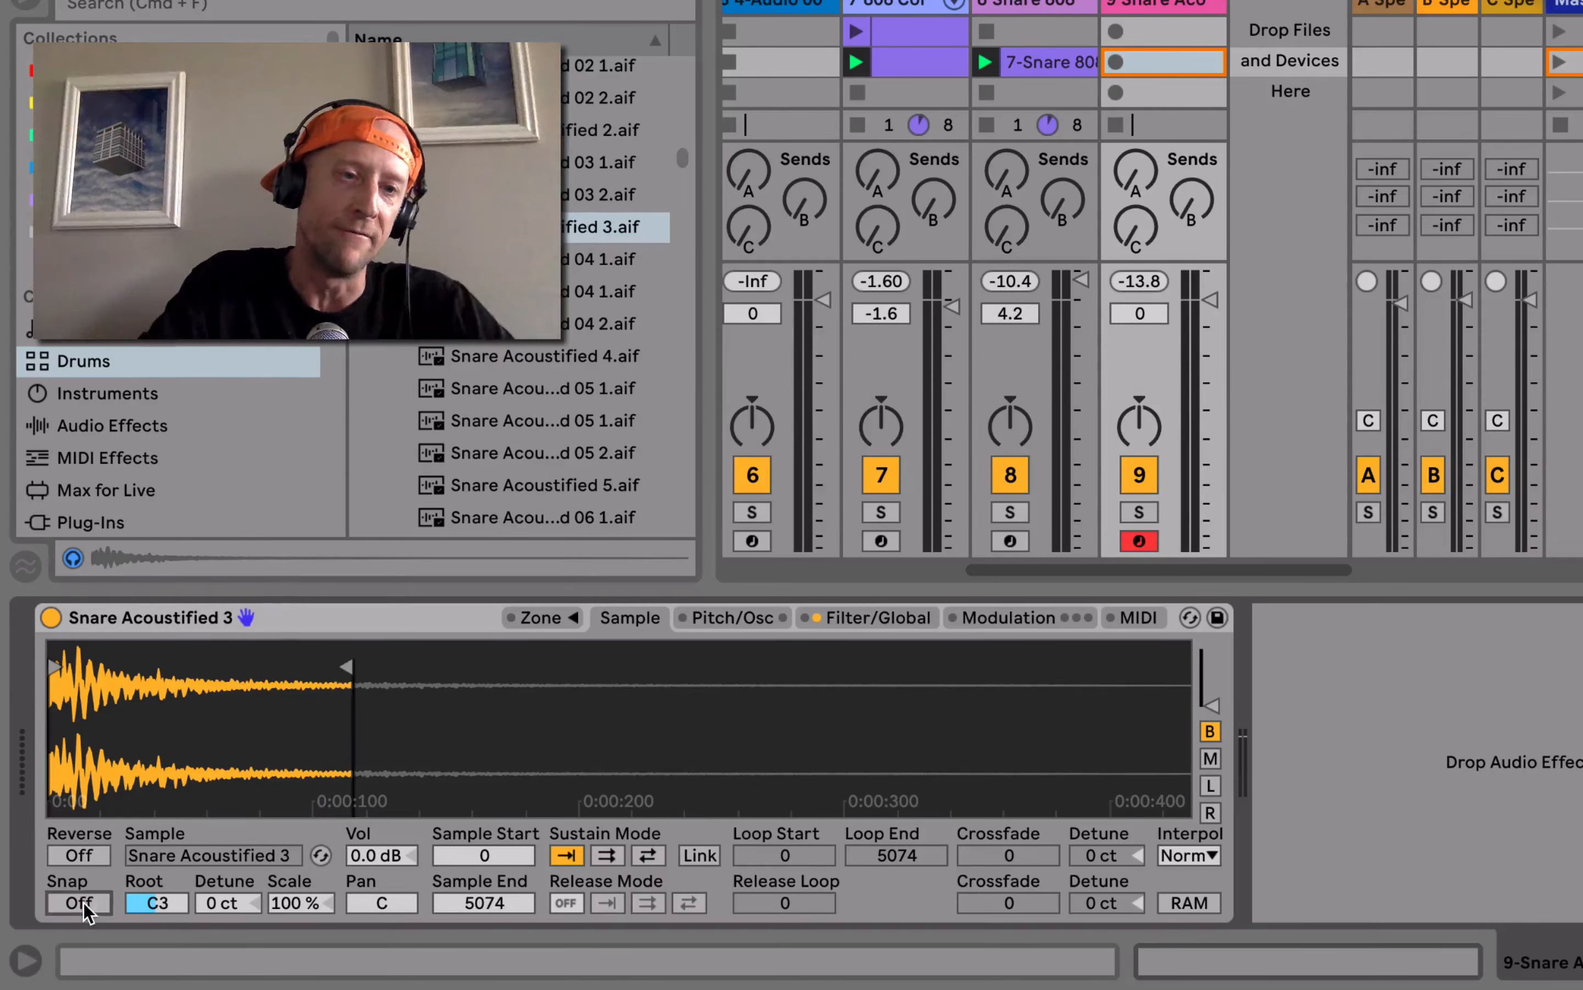
pyautogui.moveTo(127, 725); pyautogui.dragTo(255, 725)
pyautogui.moveTo(62, 670); pyautogui.dragTo(145, 663)
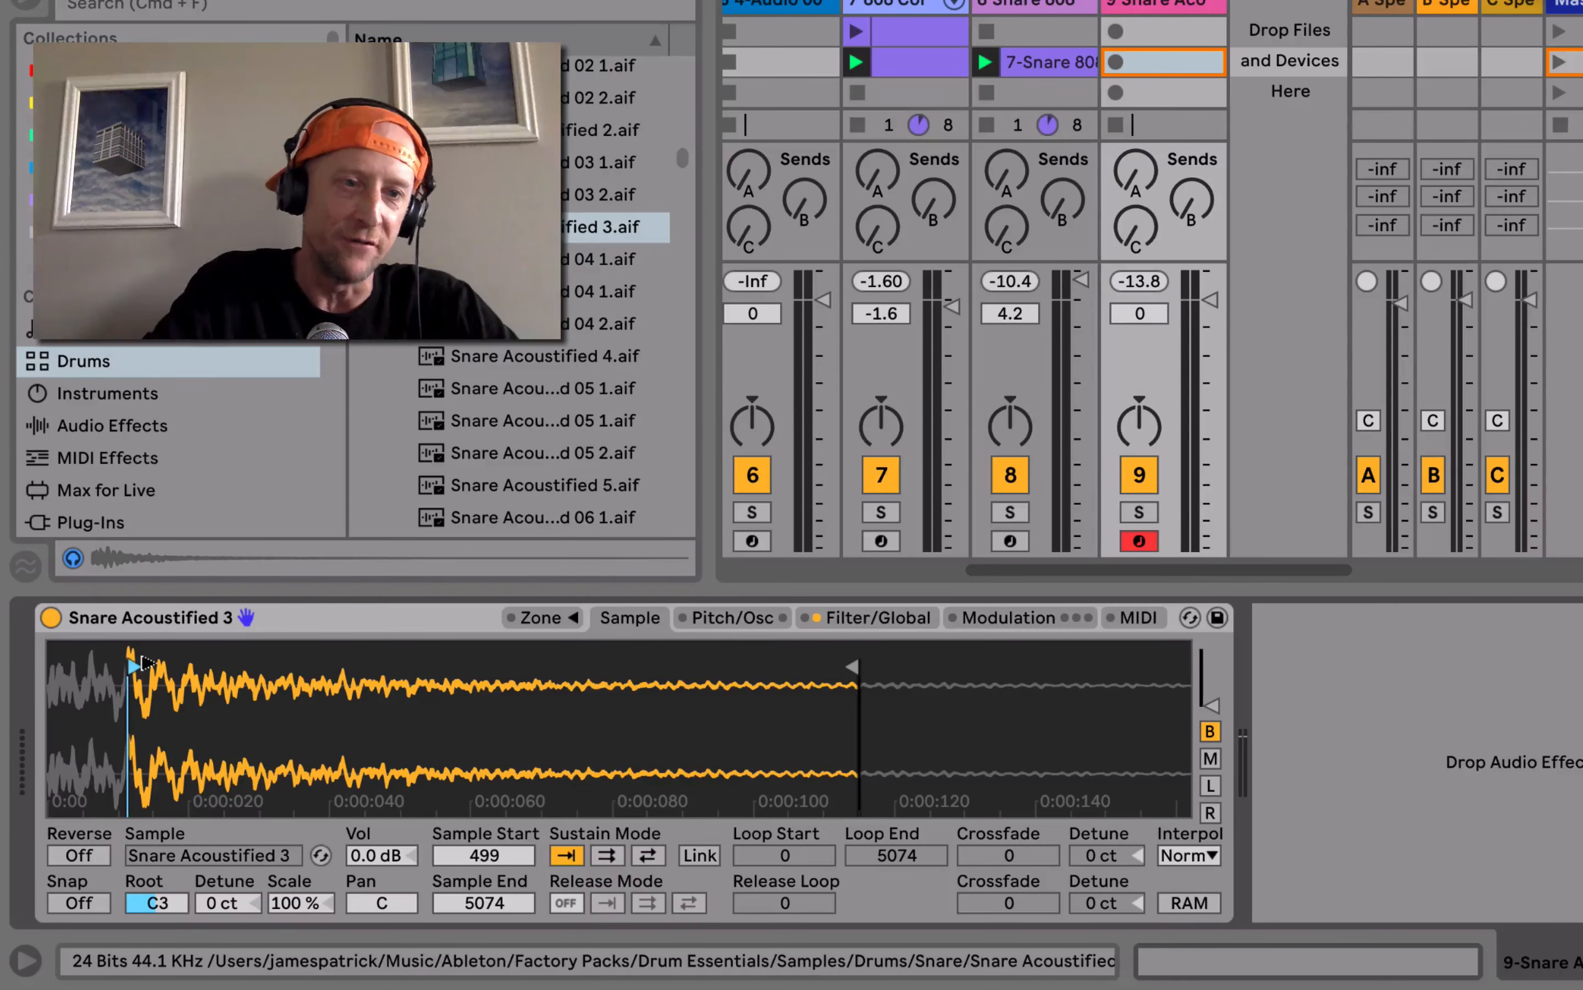
pyautogui.moveTo(855, 666); pyautogui.dragTo(272, 665)
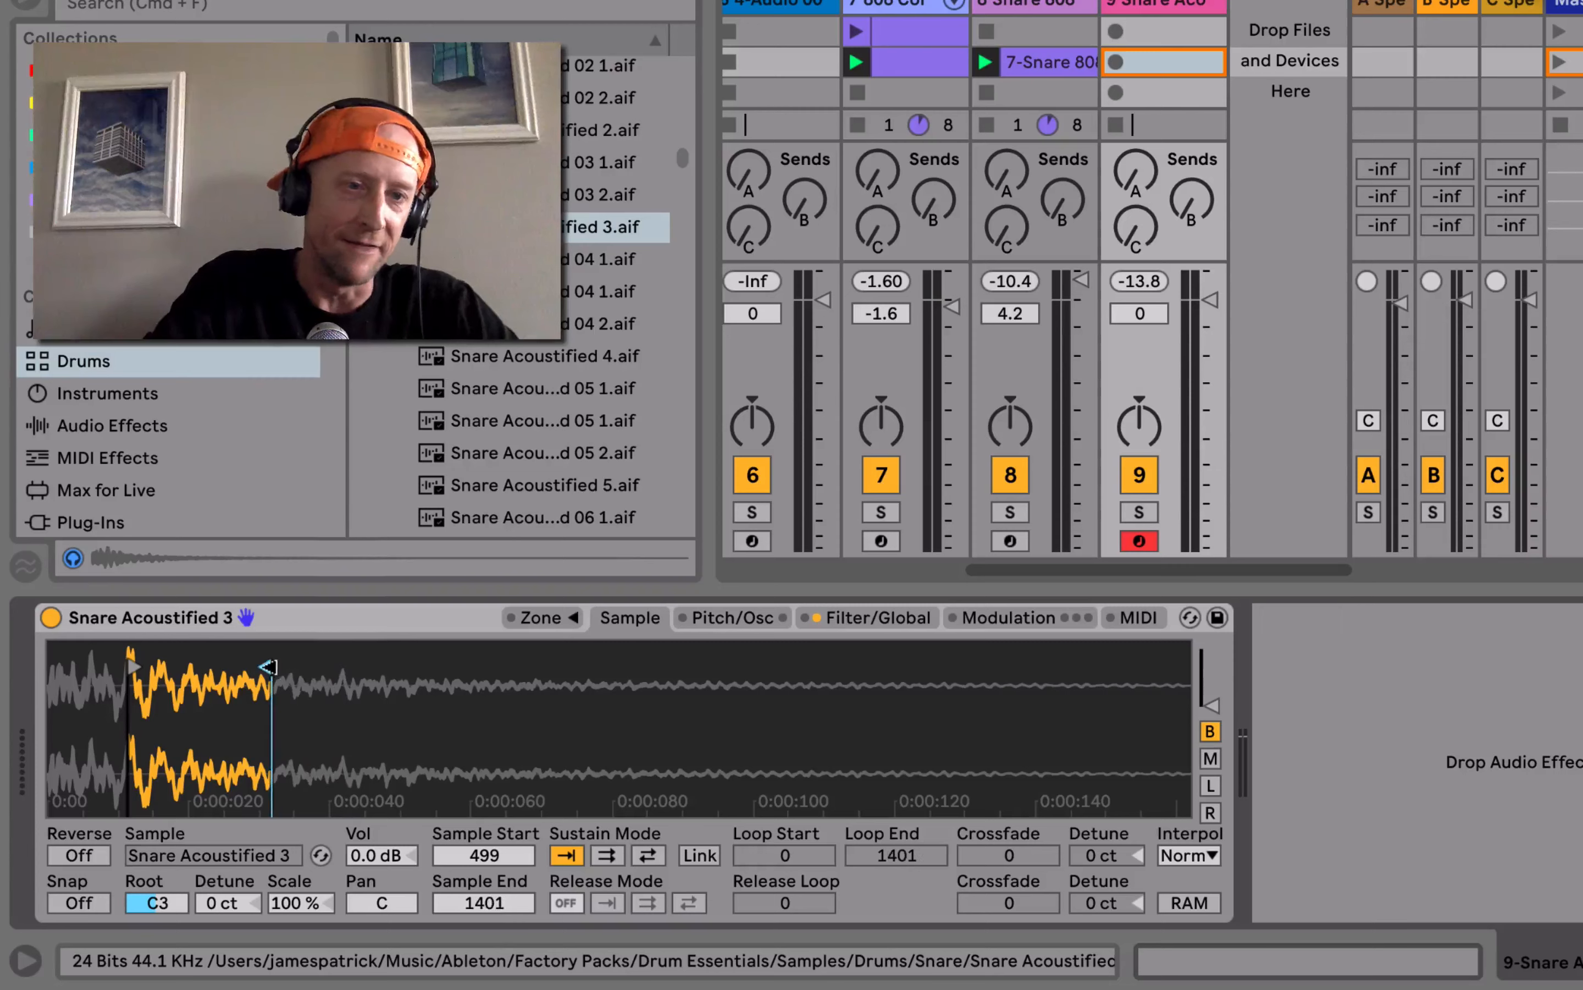
pyautogui.moveTo(164, 732)
pyautogui.mouseDown()
pyautogui.moveTo(163, 753)
pyautogui.moveTo(548, 732)
pyautogui.mouseUp()
pyautogui.moveTo(400, 666); pyautogui.dragTo(347, 666)
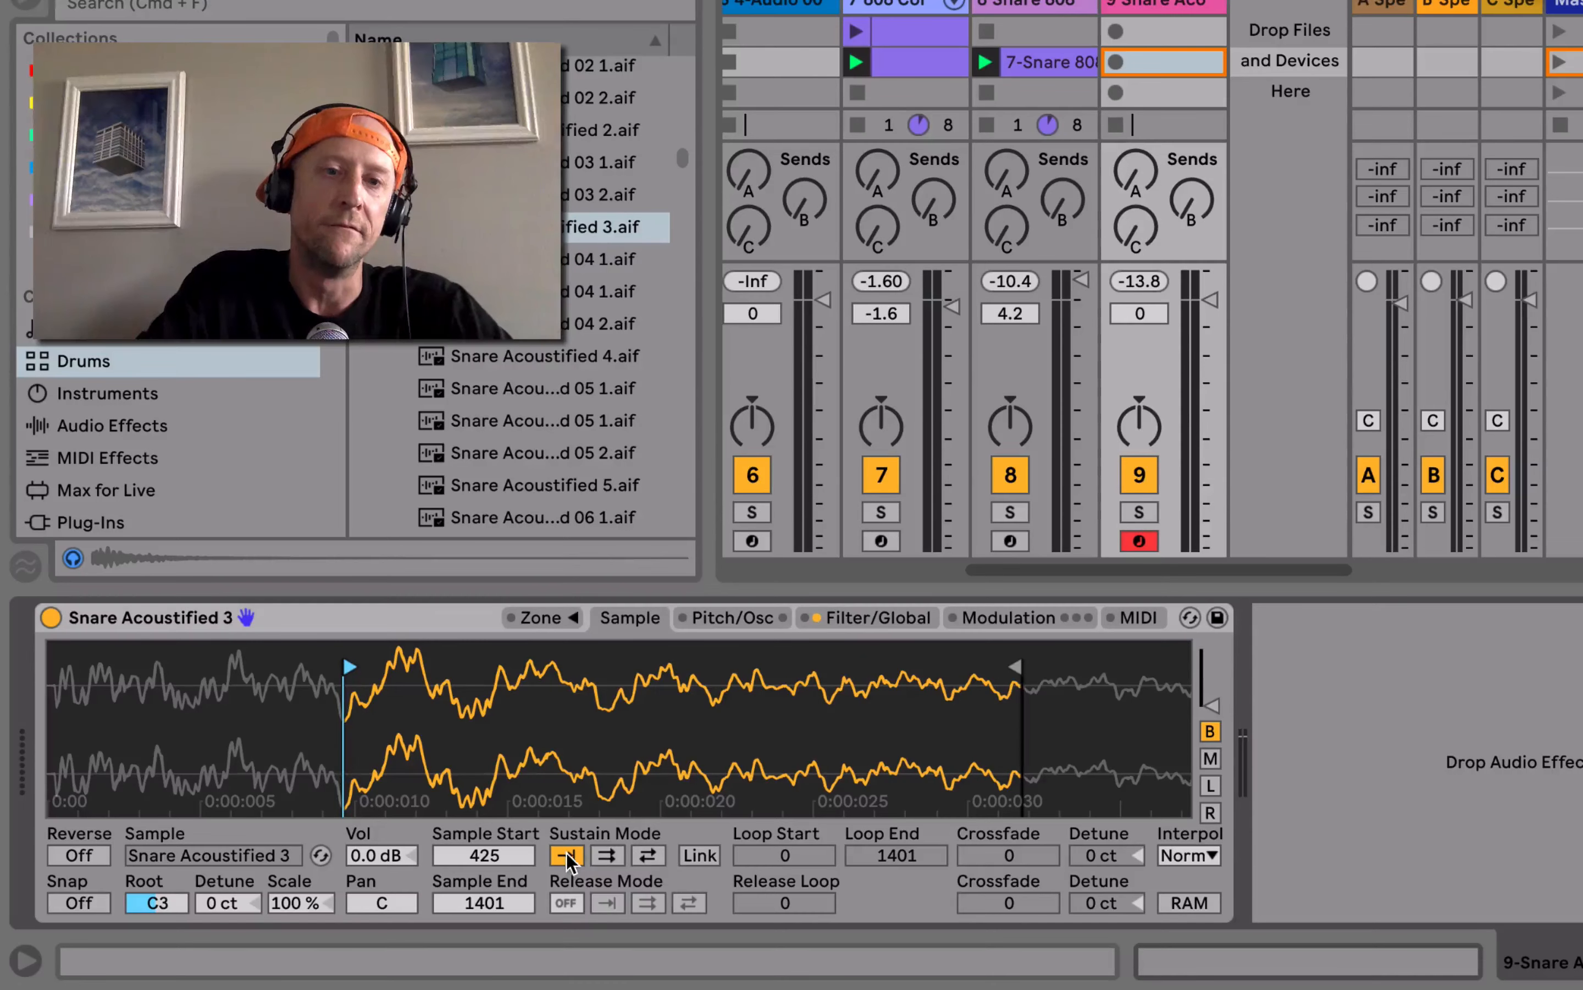
# - Enable the forward sustain loop and place it from about 427 to 1225 in the snare sample
pyautogui.click(662, 849)
pyautogui.click(617, 858)
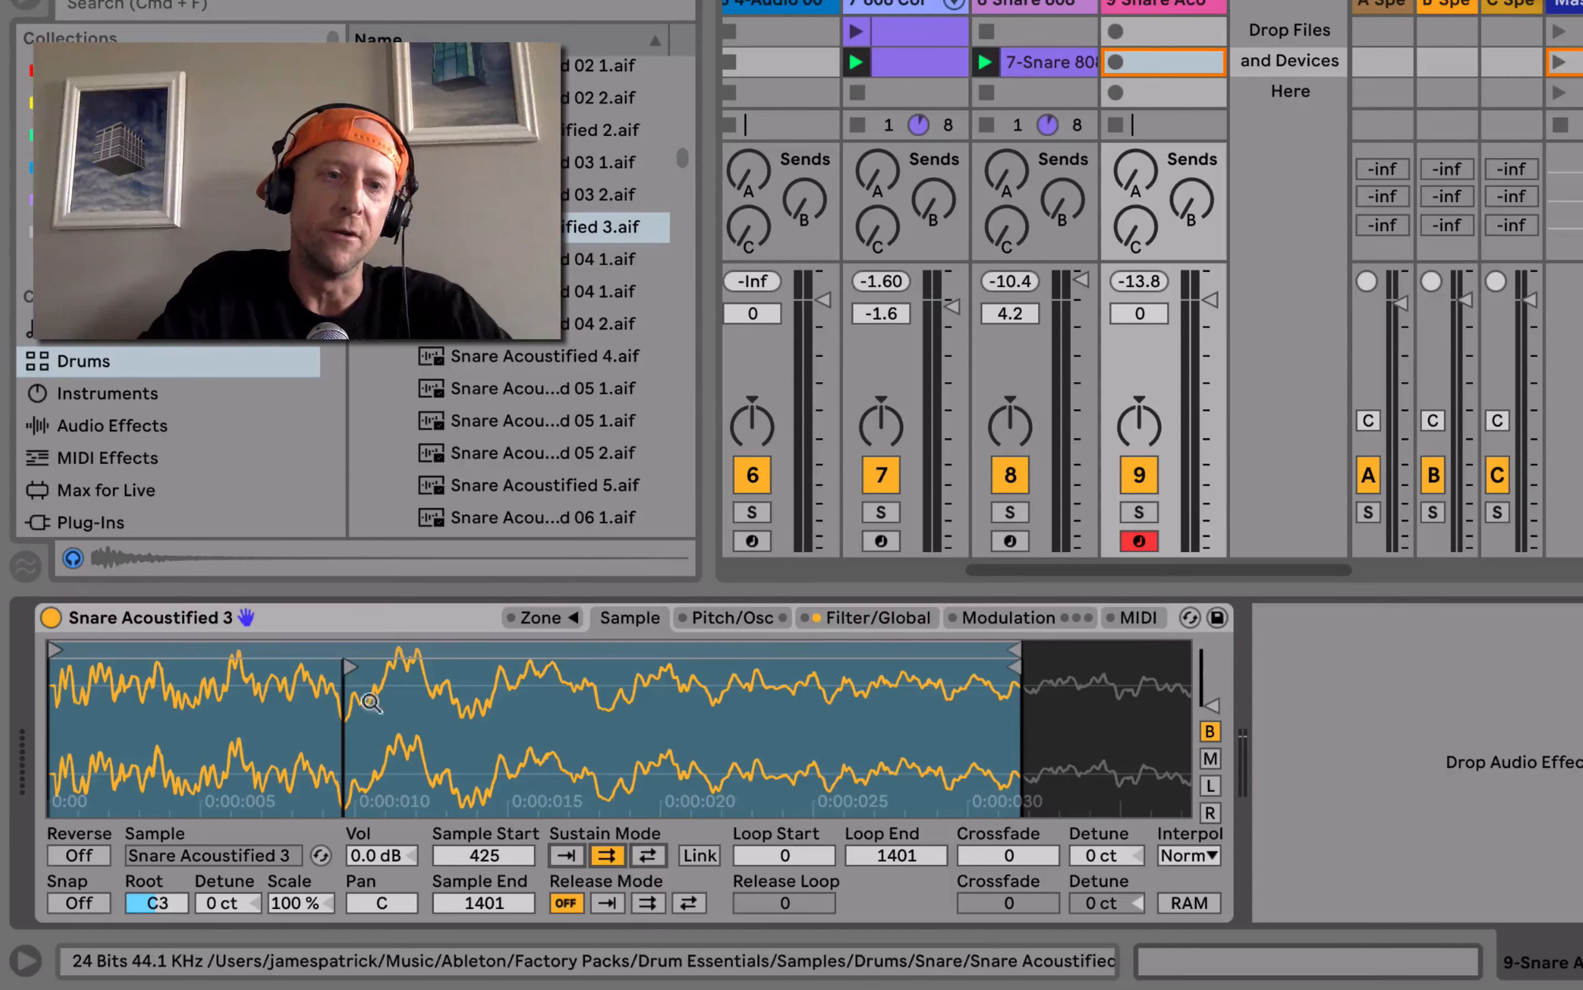
pyautogui.moveTo(52, 652)
pyautogui.mouseDown()
pyautogui.moveTo(503, 652)
pyautogui.moveTo(471, 653)
pyautogui.mouseUp()
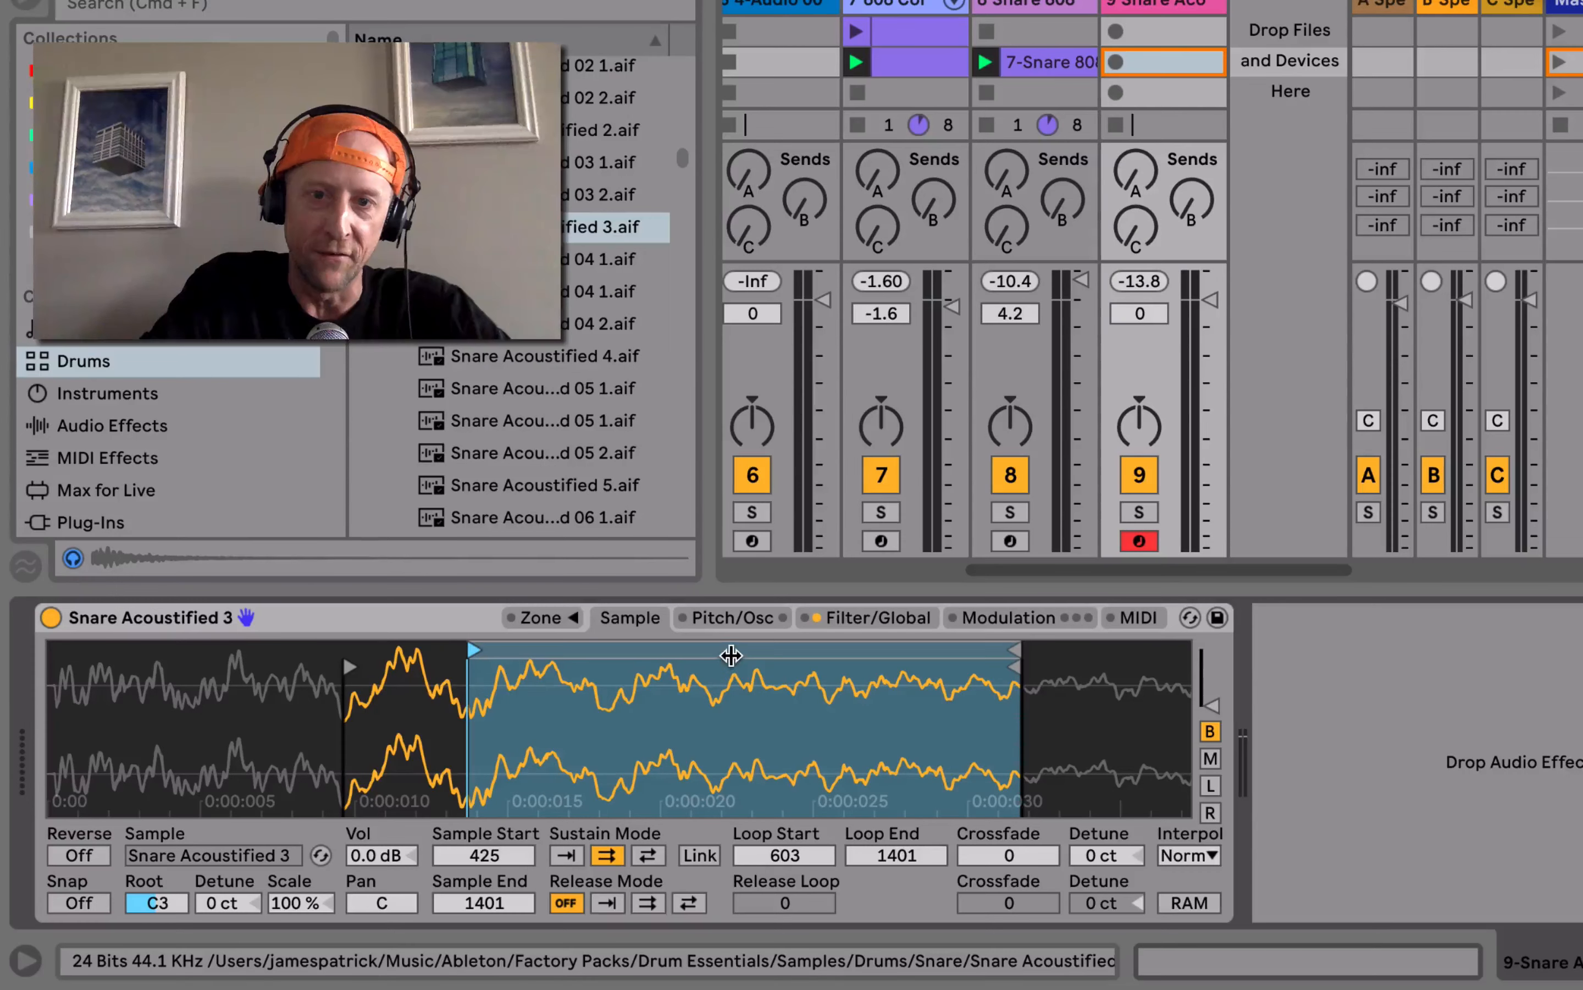
pyautogui.moveTo(730, 654); pyautogui.dragTo(608, 654)
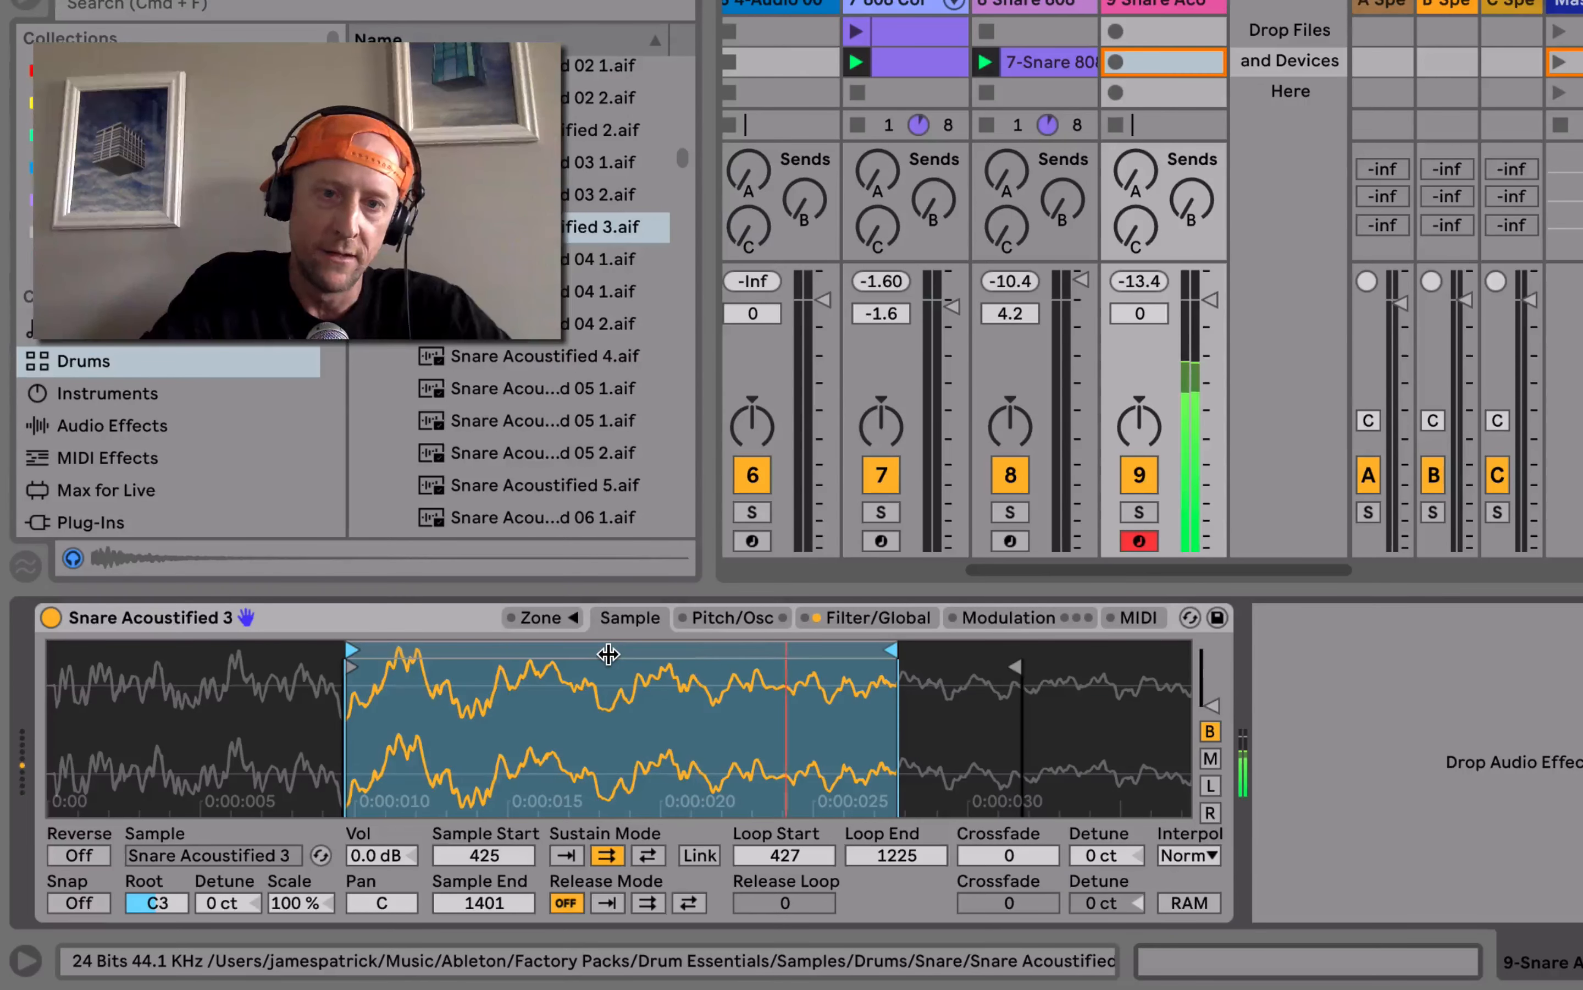
# - Tighten the sustain loop to start at about 481 and end at about 1143
pyautogui.moveTo(583, 719)
pyautogui.mouseDown()
pyautogui.moveTo(594, 766)
pyautogui.moveTo(596, 744)
pyautogui.mouseUp()
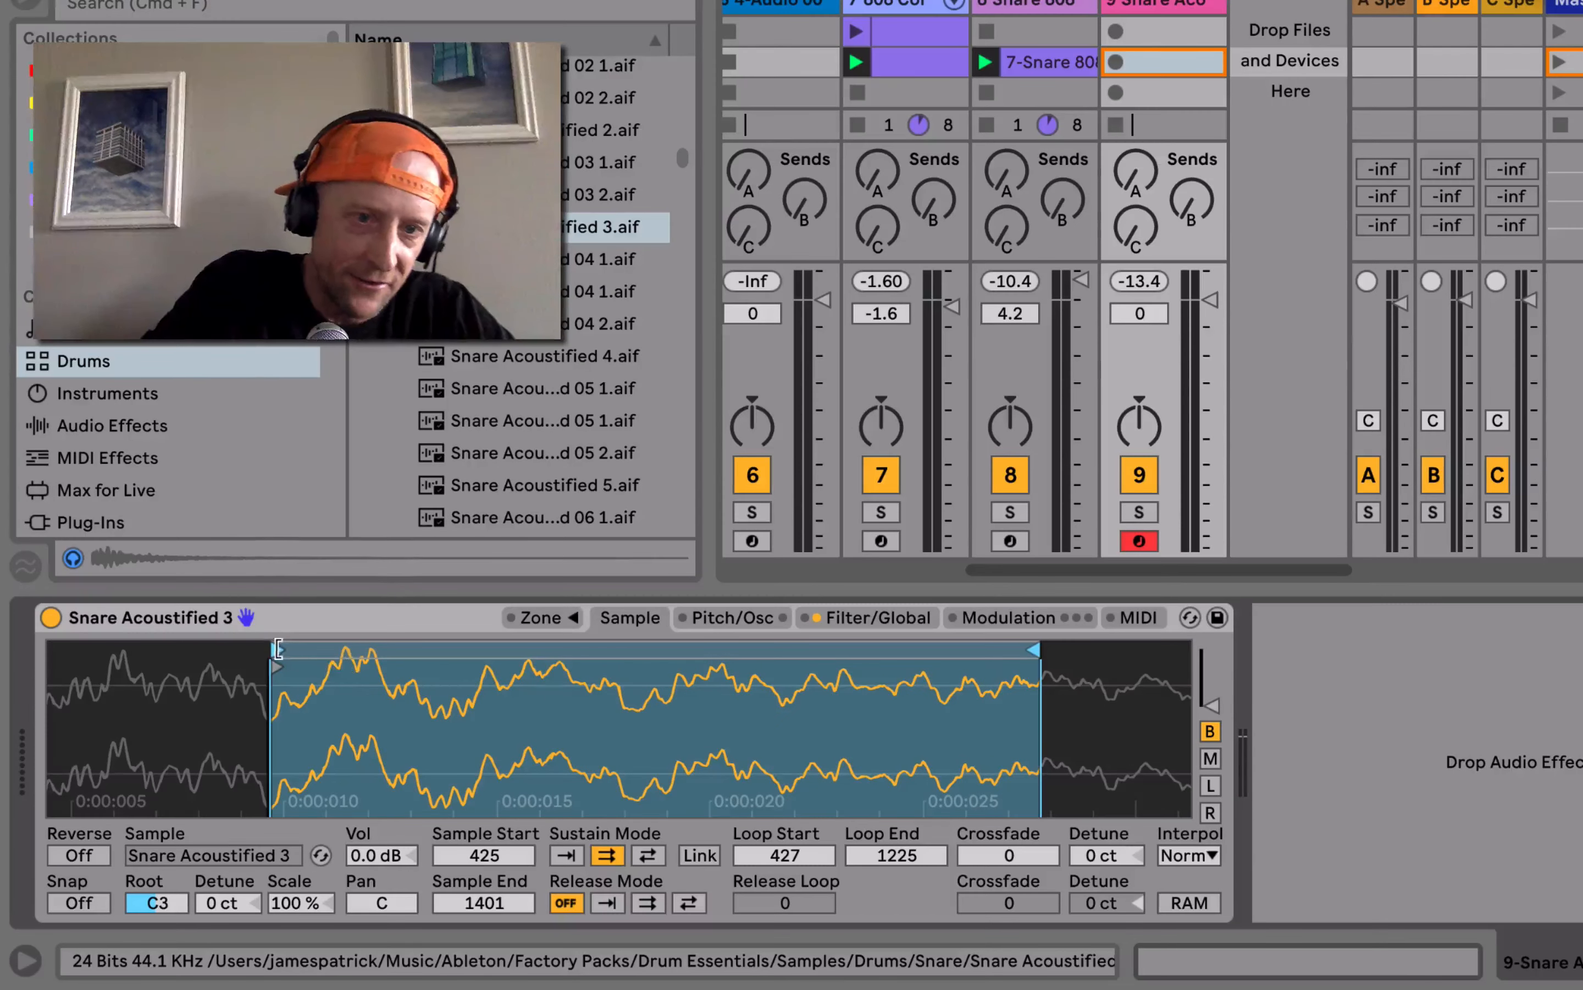
pyautogui.moveTo(277, 649); pyautogui.dragTo(334, 639)
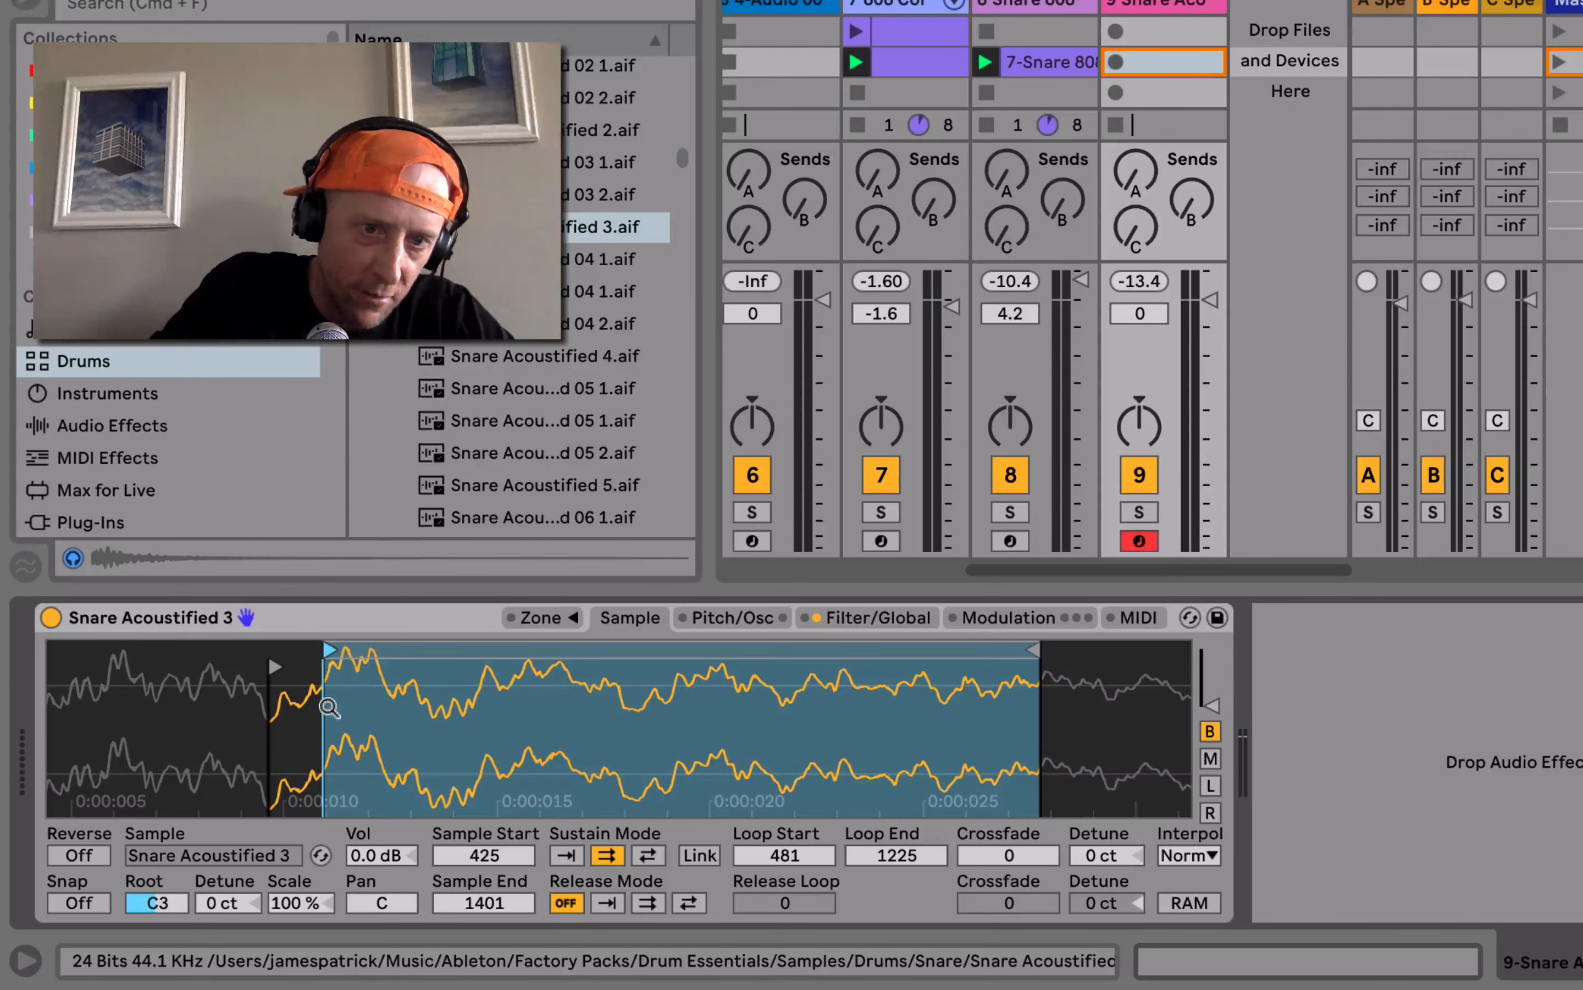
pyautogui.moveTo(330, 700)
pyautogui.mouseDown()
pyautogui.moveTo(329, 753)
pyautogui.moveTo(319, 687)
pyautogui.mouseUp()
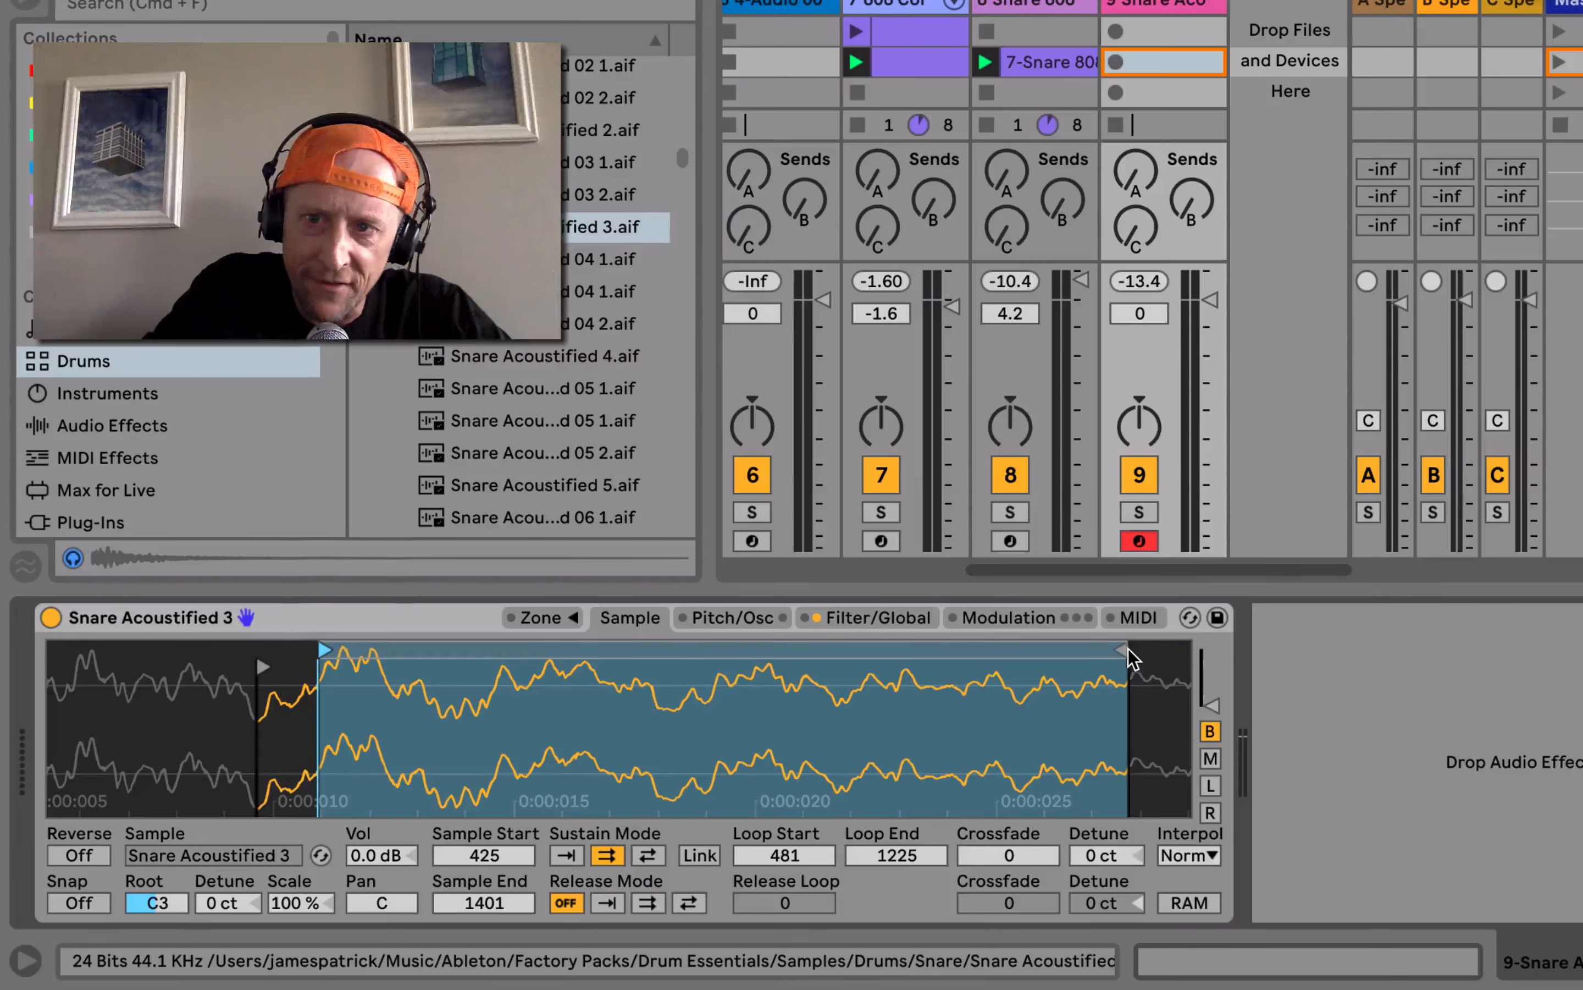
pyautogui.moveTo(1132, 657); pyautogui.dragTo(1029, 657)
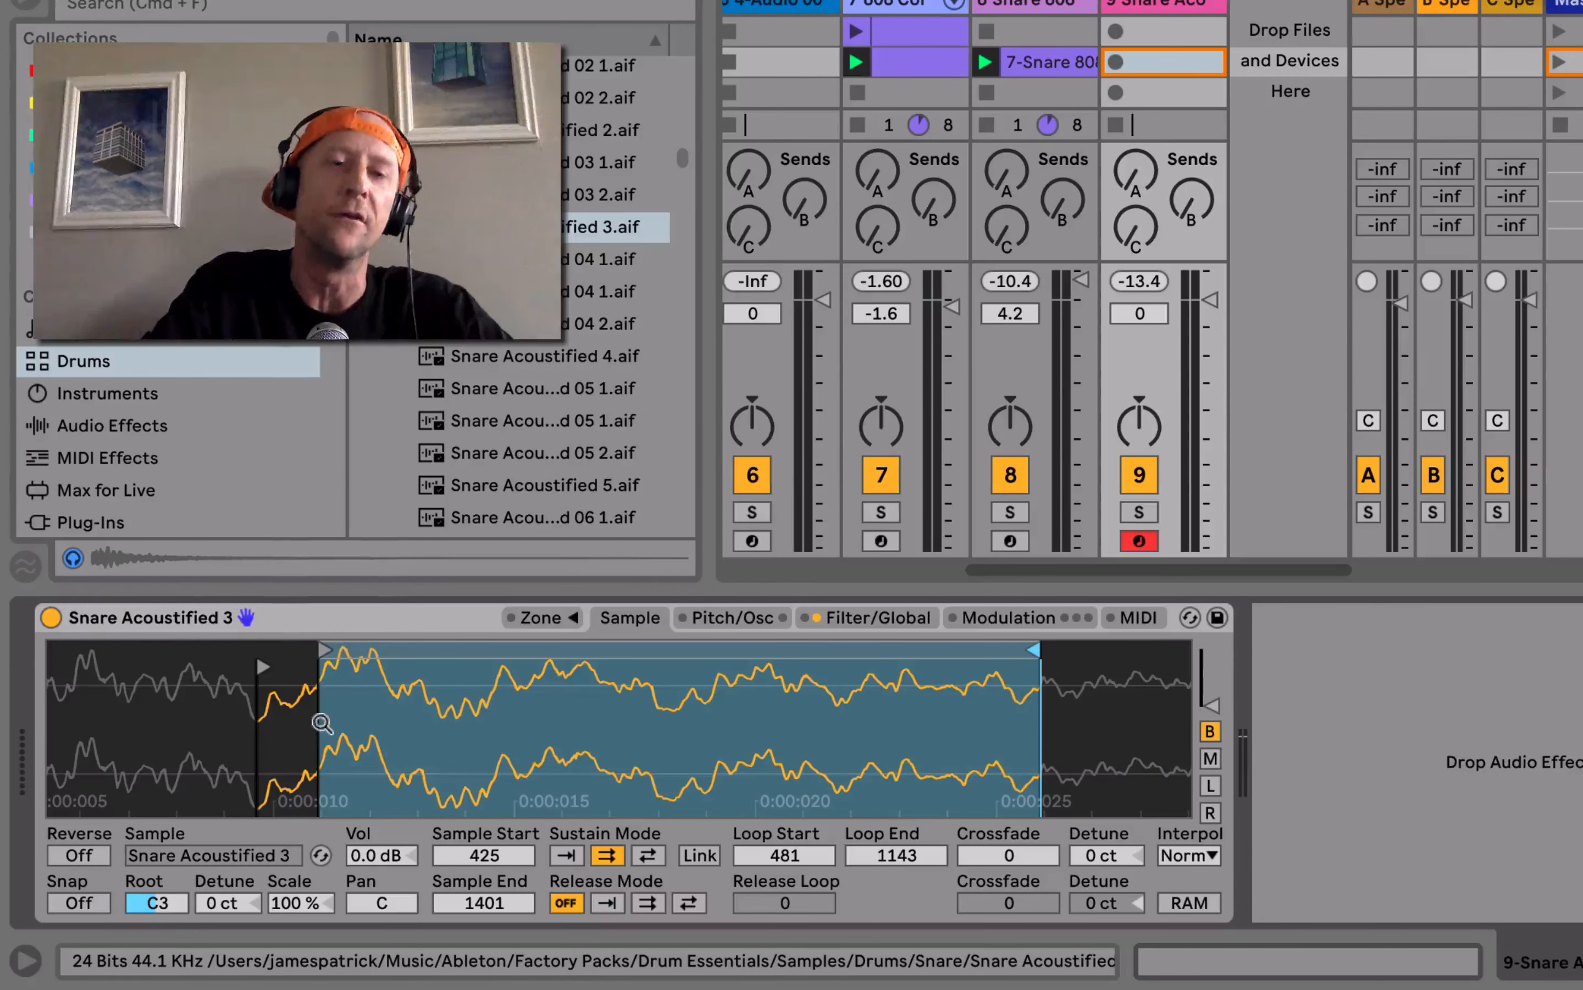
# - With Snap off, shorten the sustain loop to start at about 532 and end at about 812
pyautogui.click(77, 904)
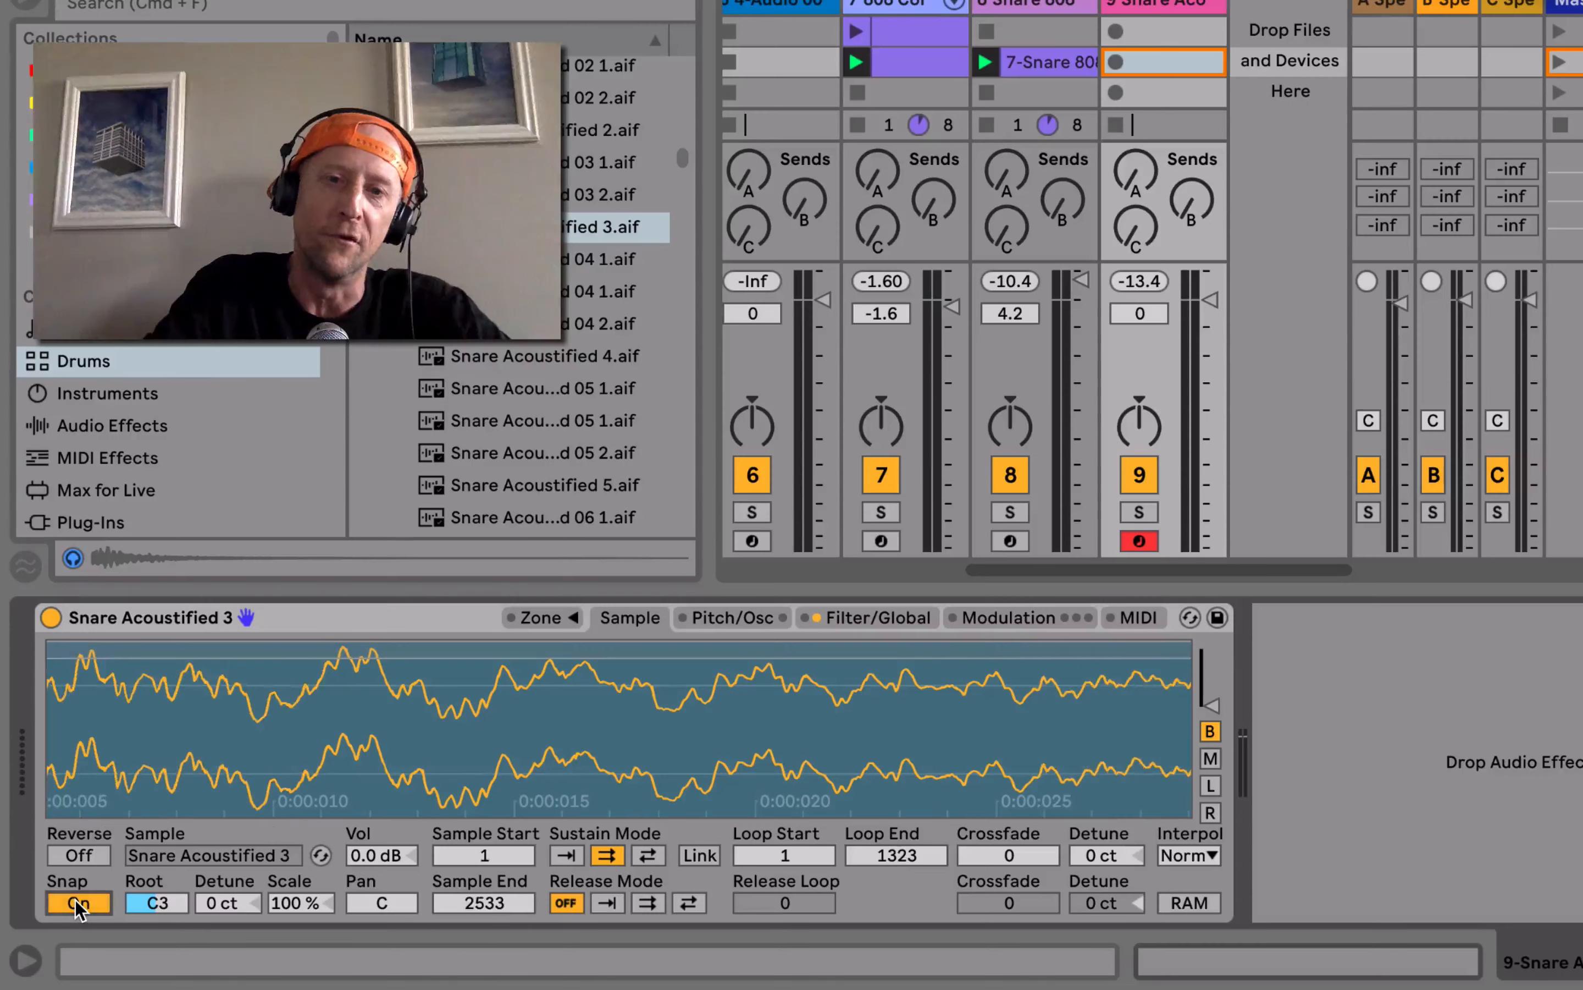
pyautogui.click(77, 903)
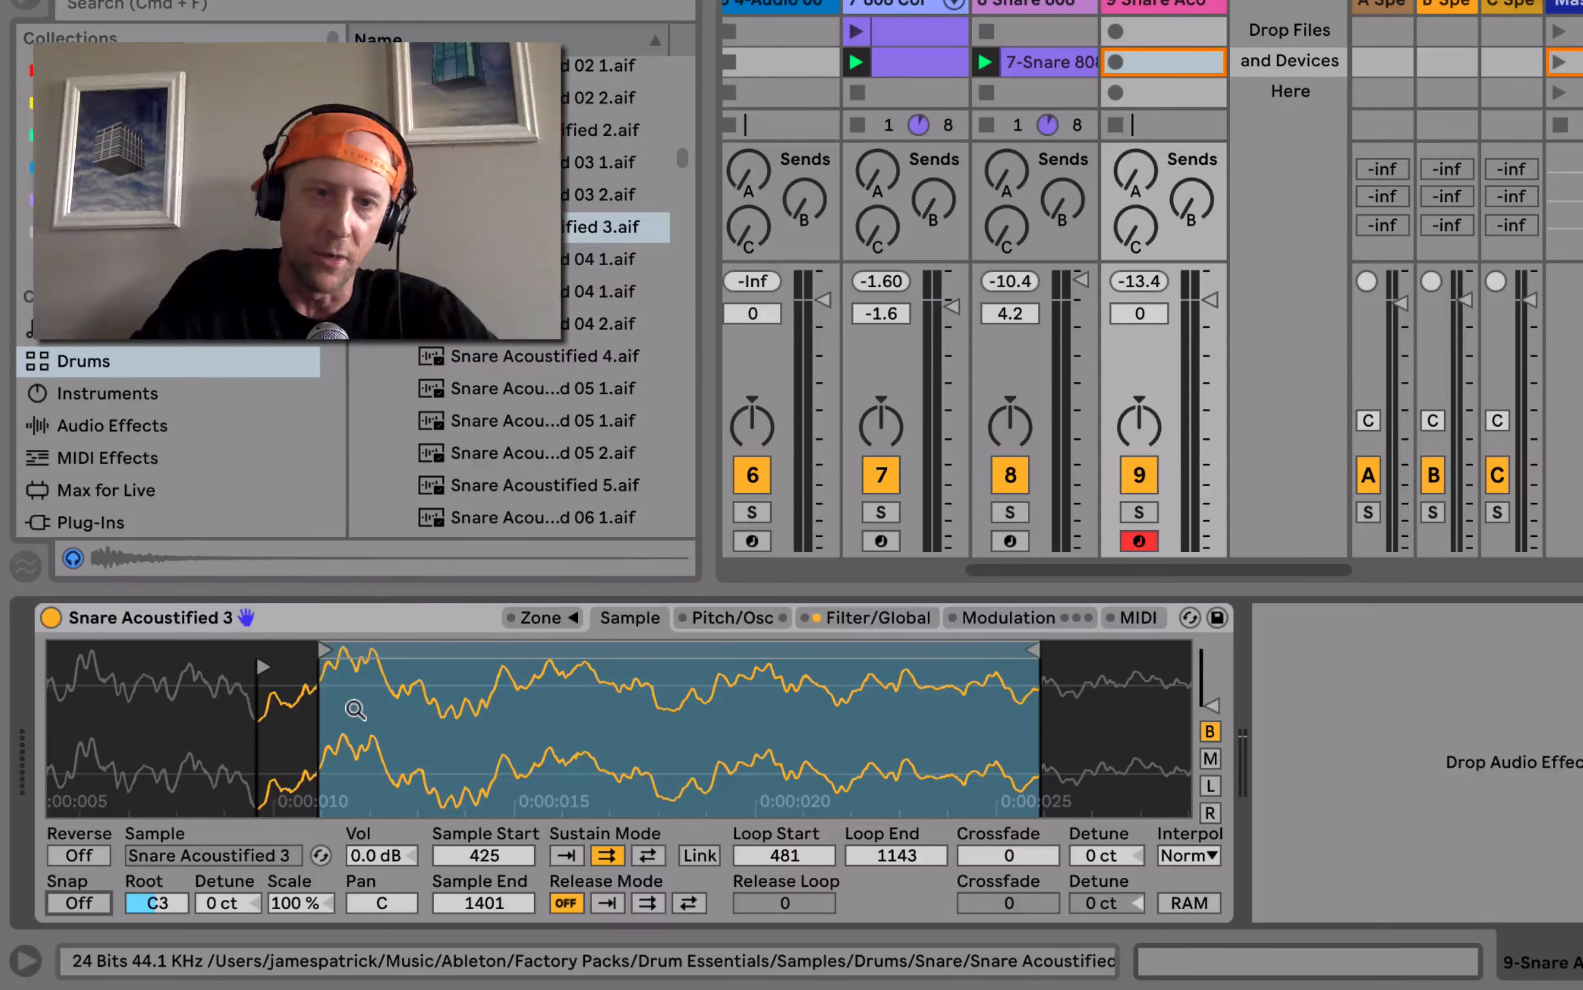
pyautogui.moveTo(319, 649); pyautogui.dragTo(379, 649)
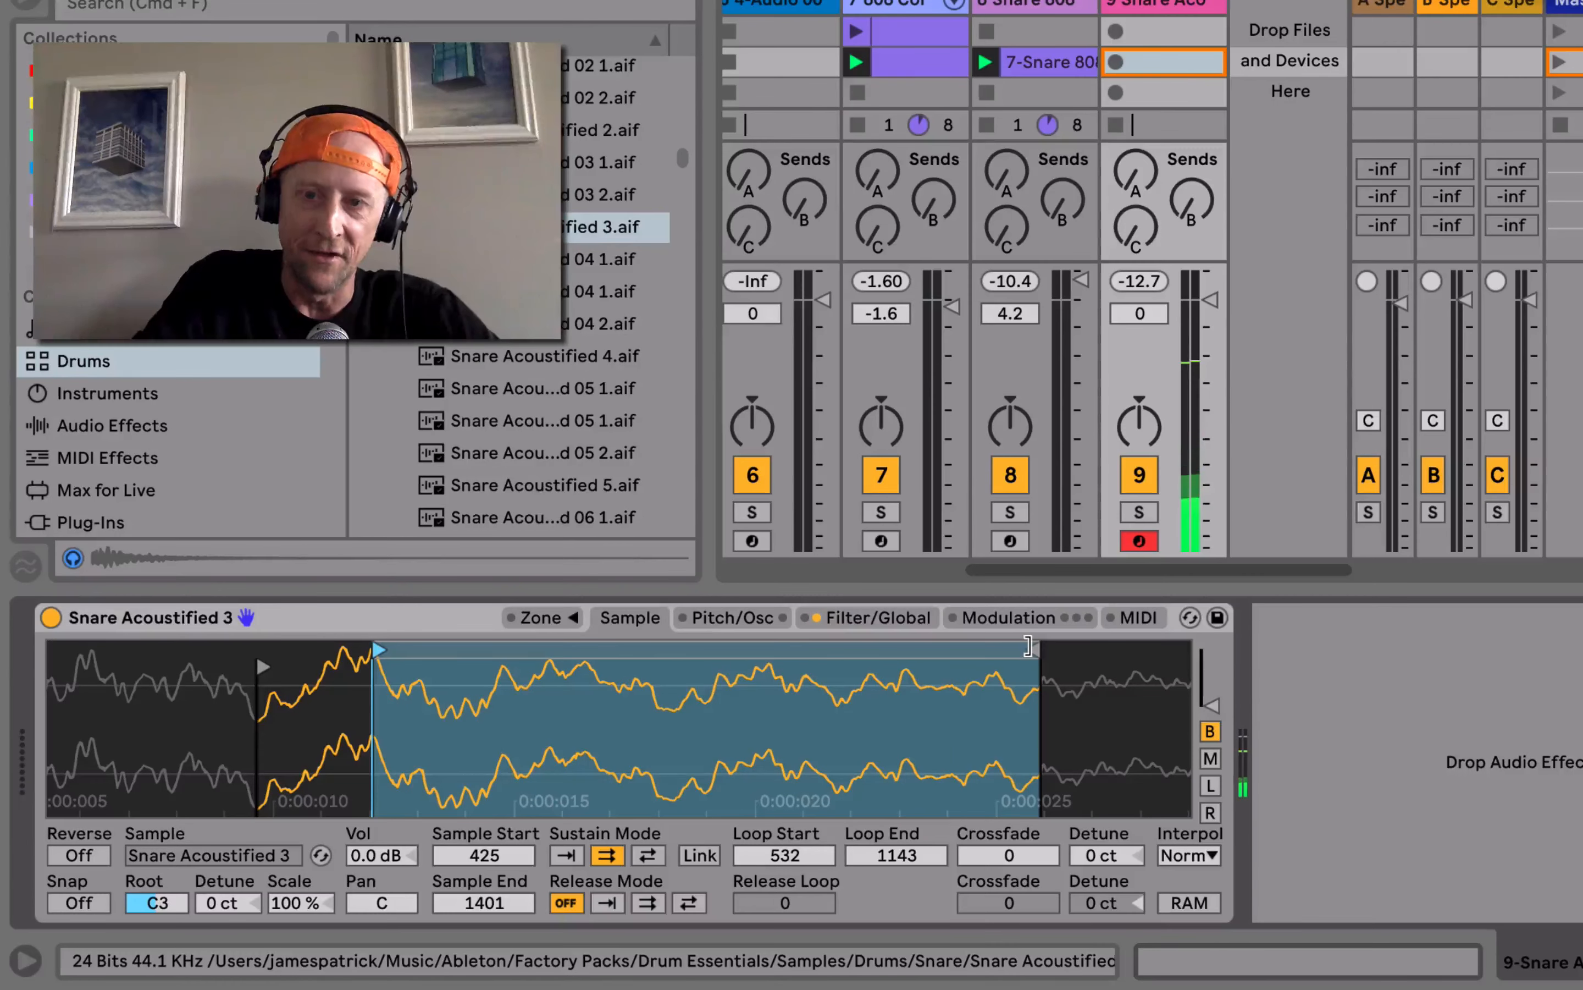
pyautogui.moveTo(1029, 646); pyautogui.dragTo(669, 649)
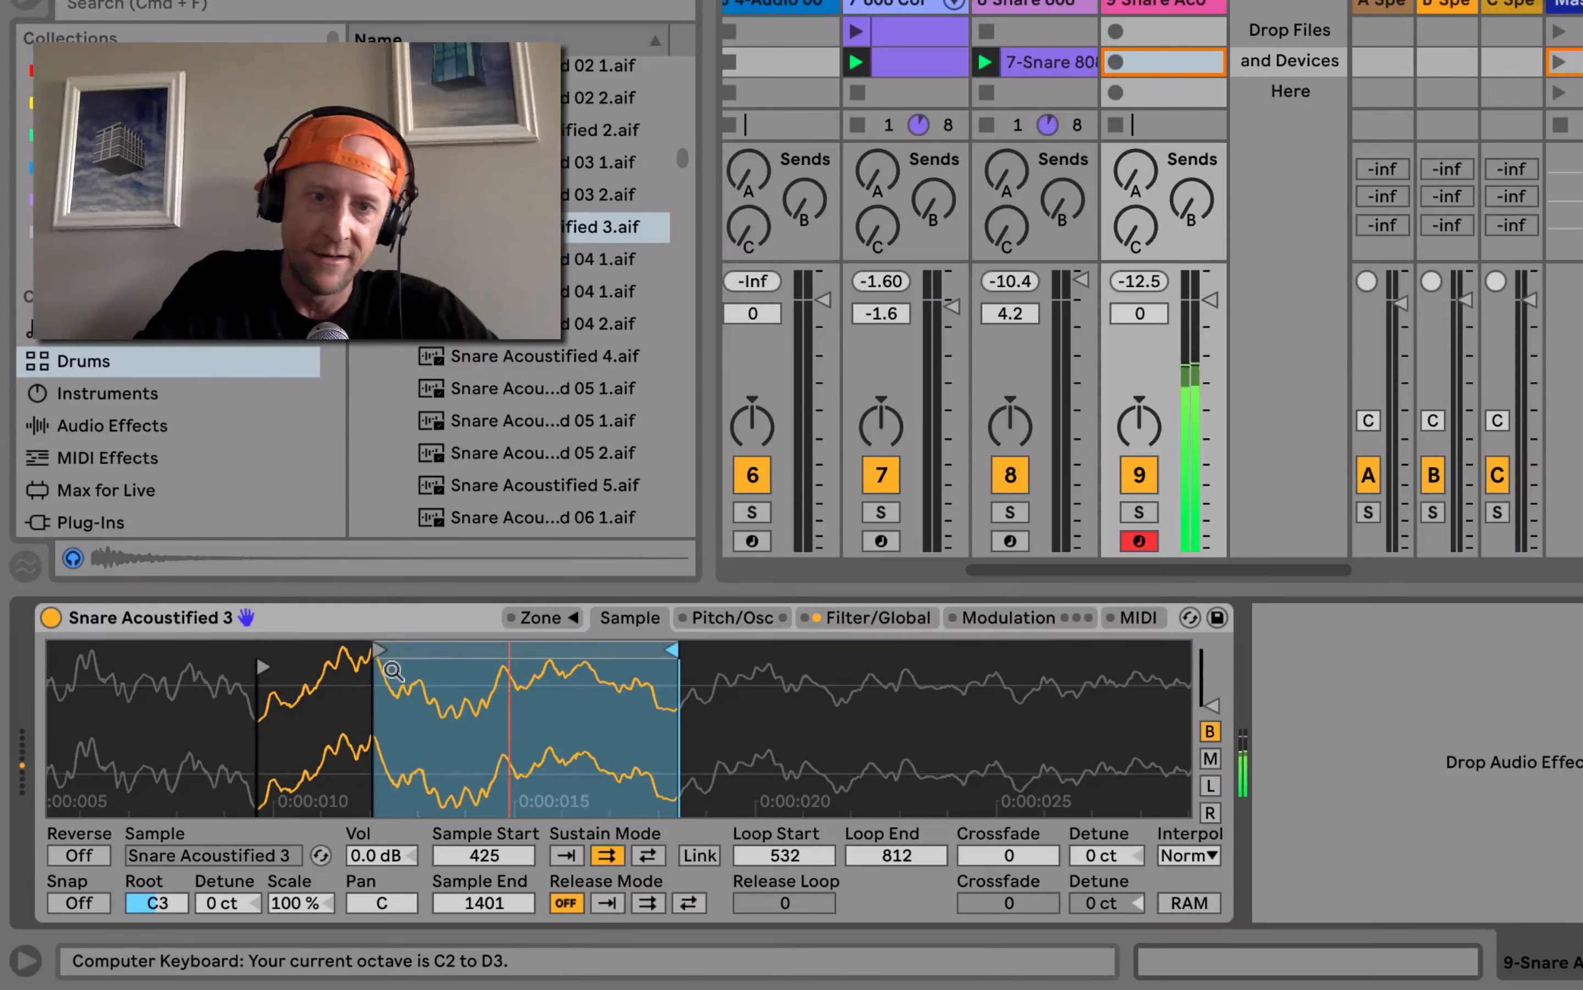
# - Widen the sustain loop of the snare sample to start at about 496 and end at about 1126
pyautogui.moveTo(379, 649)
pyautogui.mouseDown()
pyautogui.moveTo(300, 650)
pyautogui.moveTo(334, 650)
pyautogui.mouseUp()
pyautogui.moveTo(674, 649)
pyautogui.mouseDown()
pyautogui.moveTo(575, 647)
pyautogui.moveTo(1012, 641)
pyautogui.mouseUp()
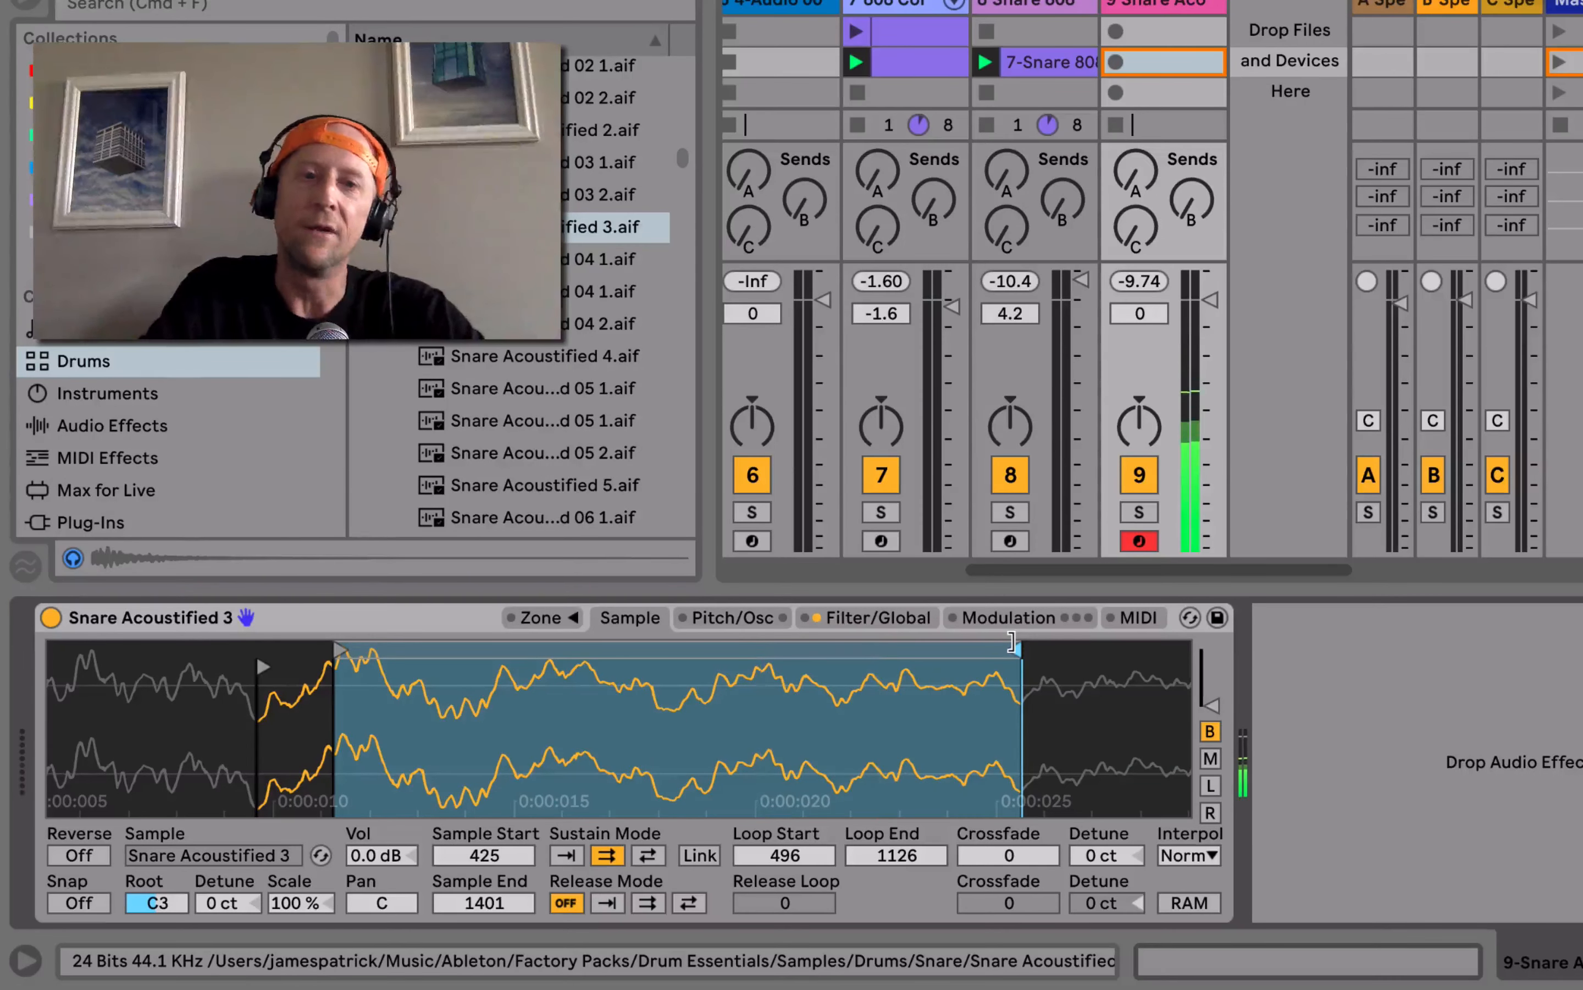
pyautogui.moveTo(654, 740)
pyautogui.mouseDown()
pyautogui.moveTo(622, 711)
pyautogui.moveTo(488, 688)
pyautogui.mouseUp()
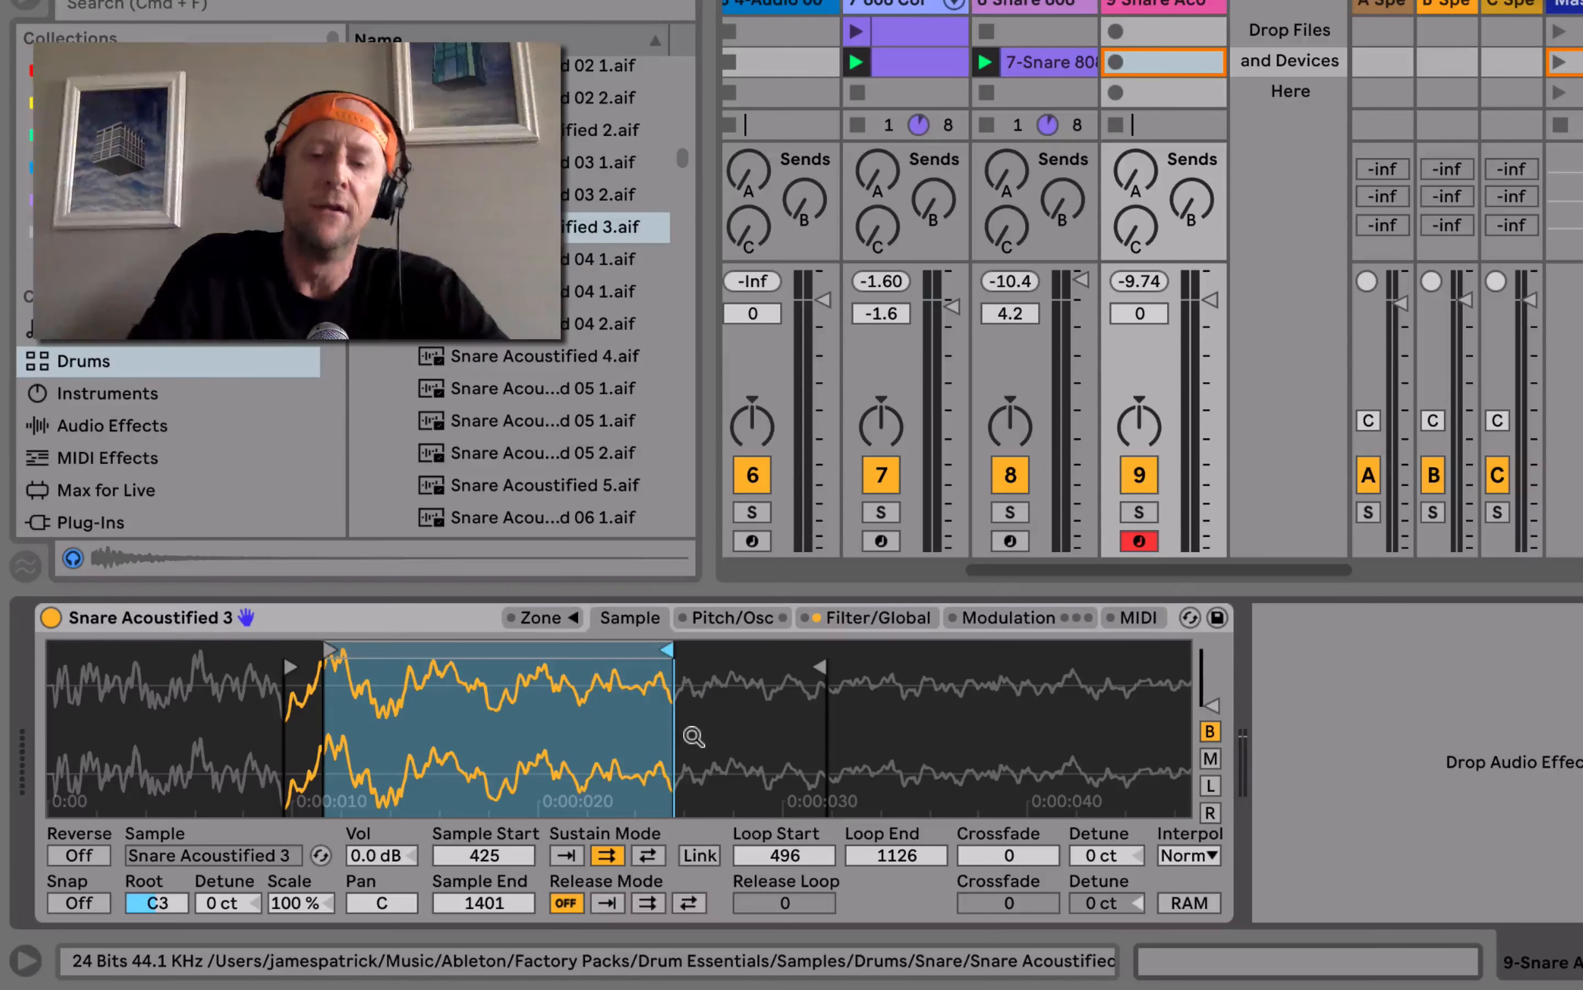
# - Search the browser for "tuner", load Tuner after the snare's Sampler, and hide the browser
pyautogui.press('super+f')
pyautogui.write('tuner')
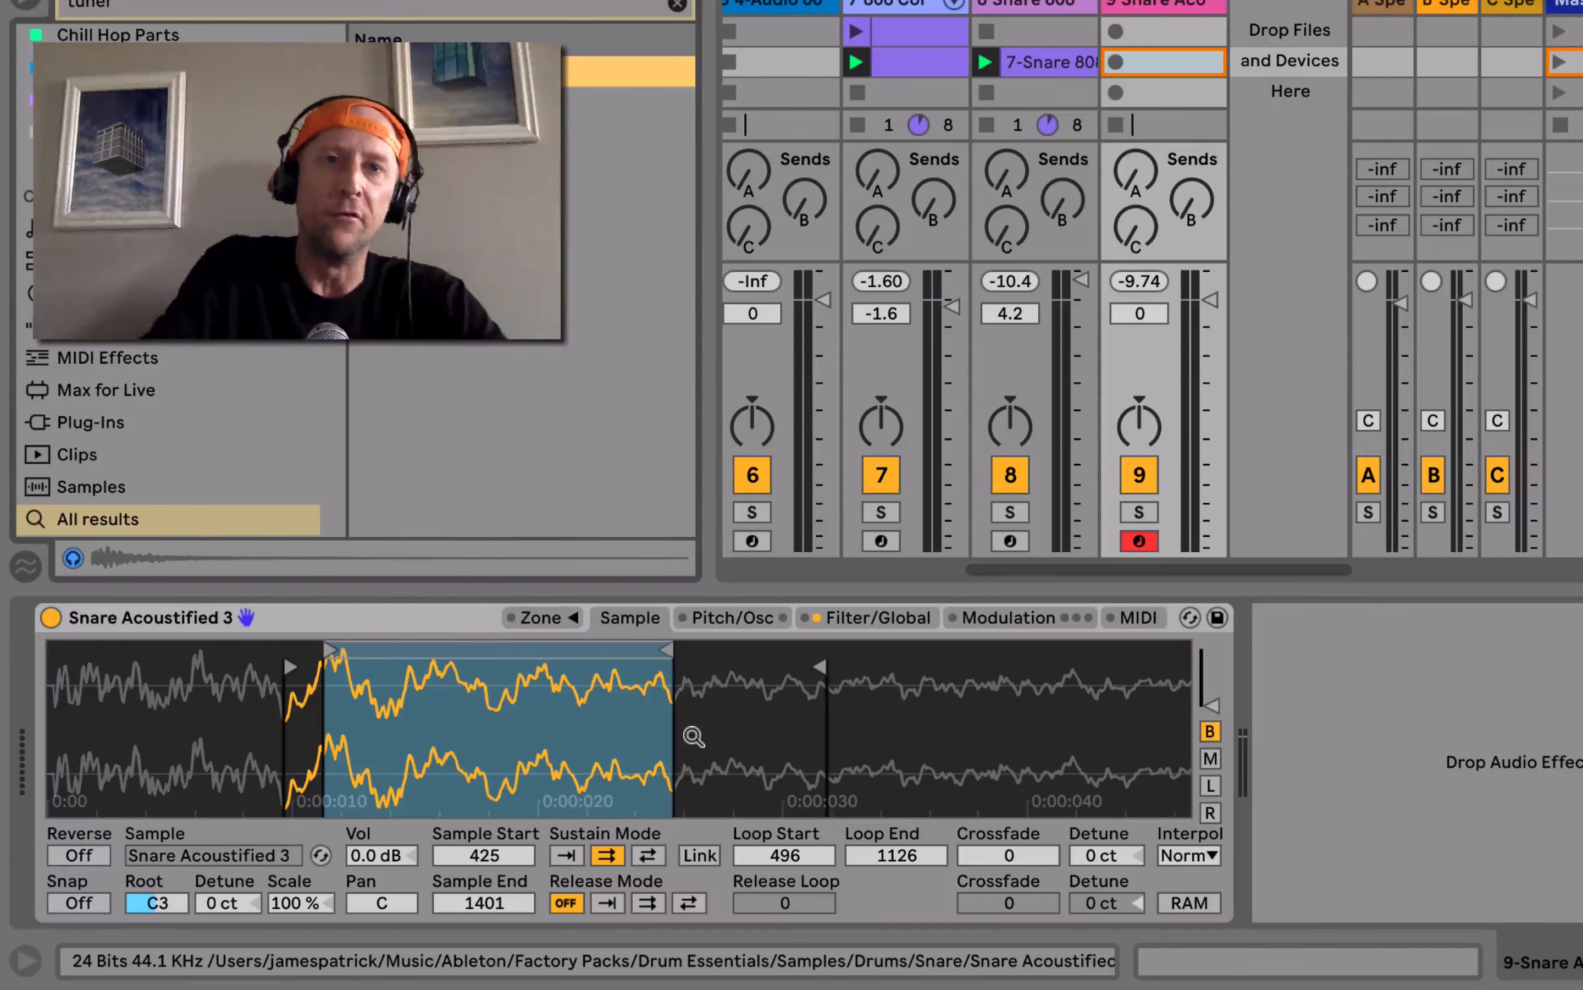
pyautogui.press('Return')
pyautogui.press('super+alt+b')
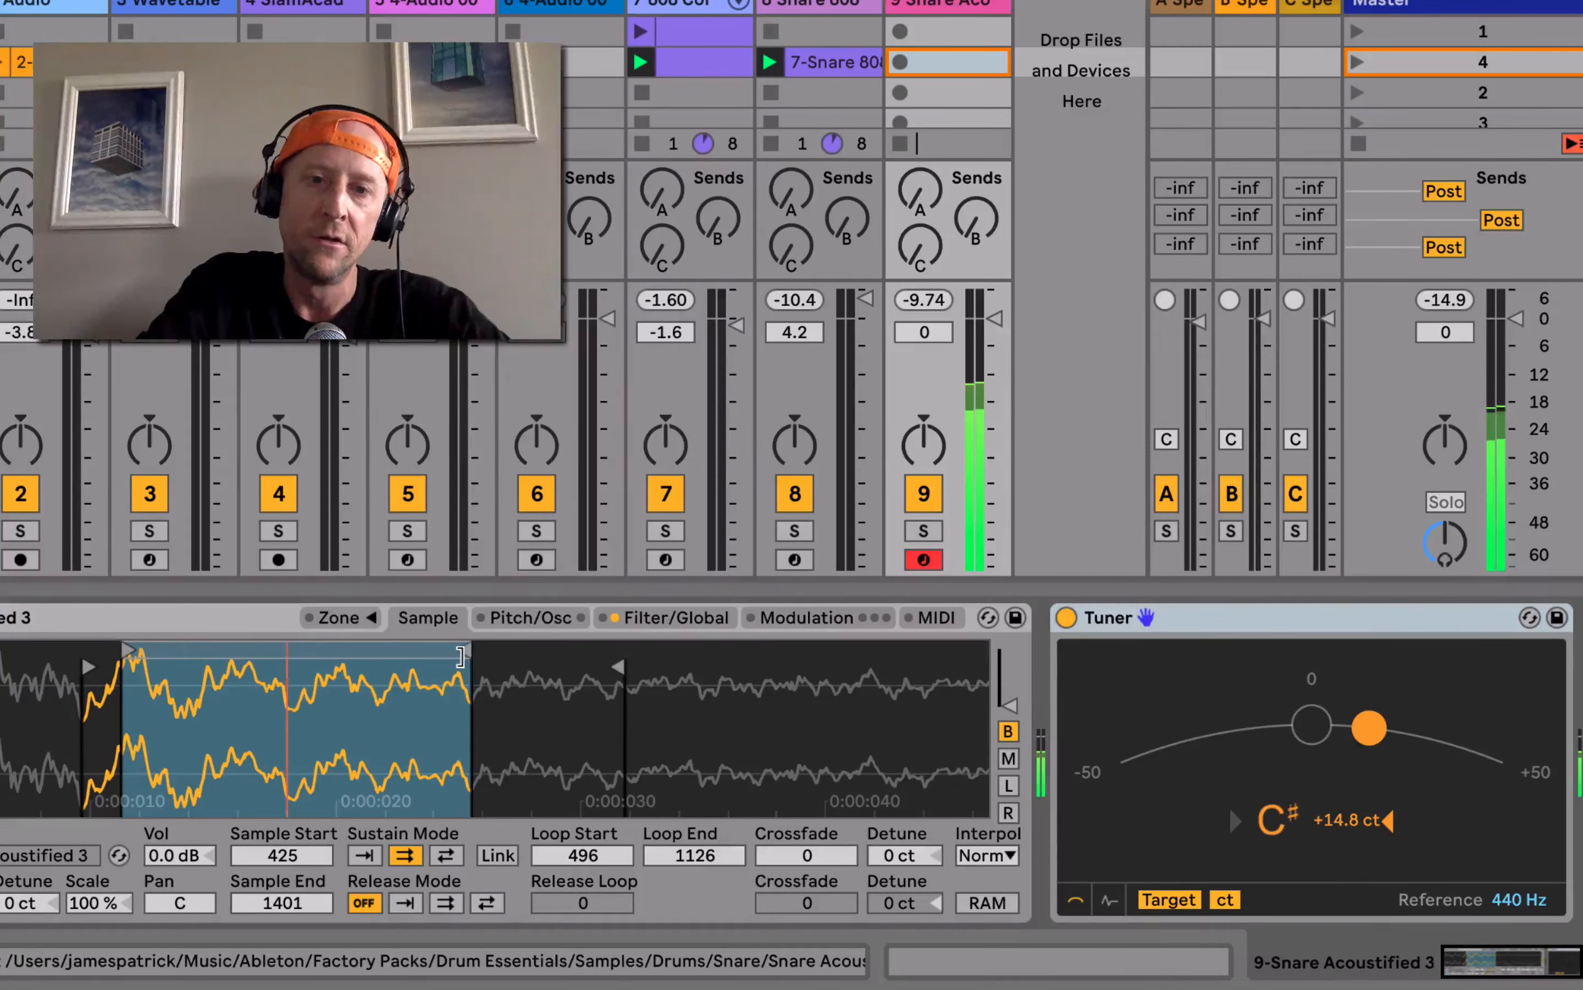
# - Shorten the loop end to 1123 and tune the snare sample with root key C#3 and detune -23 ct
pyautogui.moveTo(464, 649)
pyautogui.mouseDown()
pyautogui.moveTo(315, 654)
pyautogui.moveTo(462, 643)
pyautogui.mouseUp()
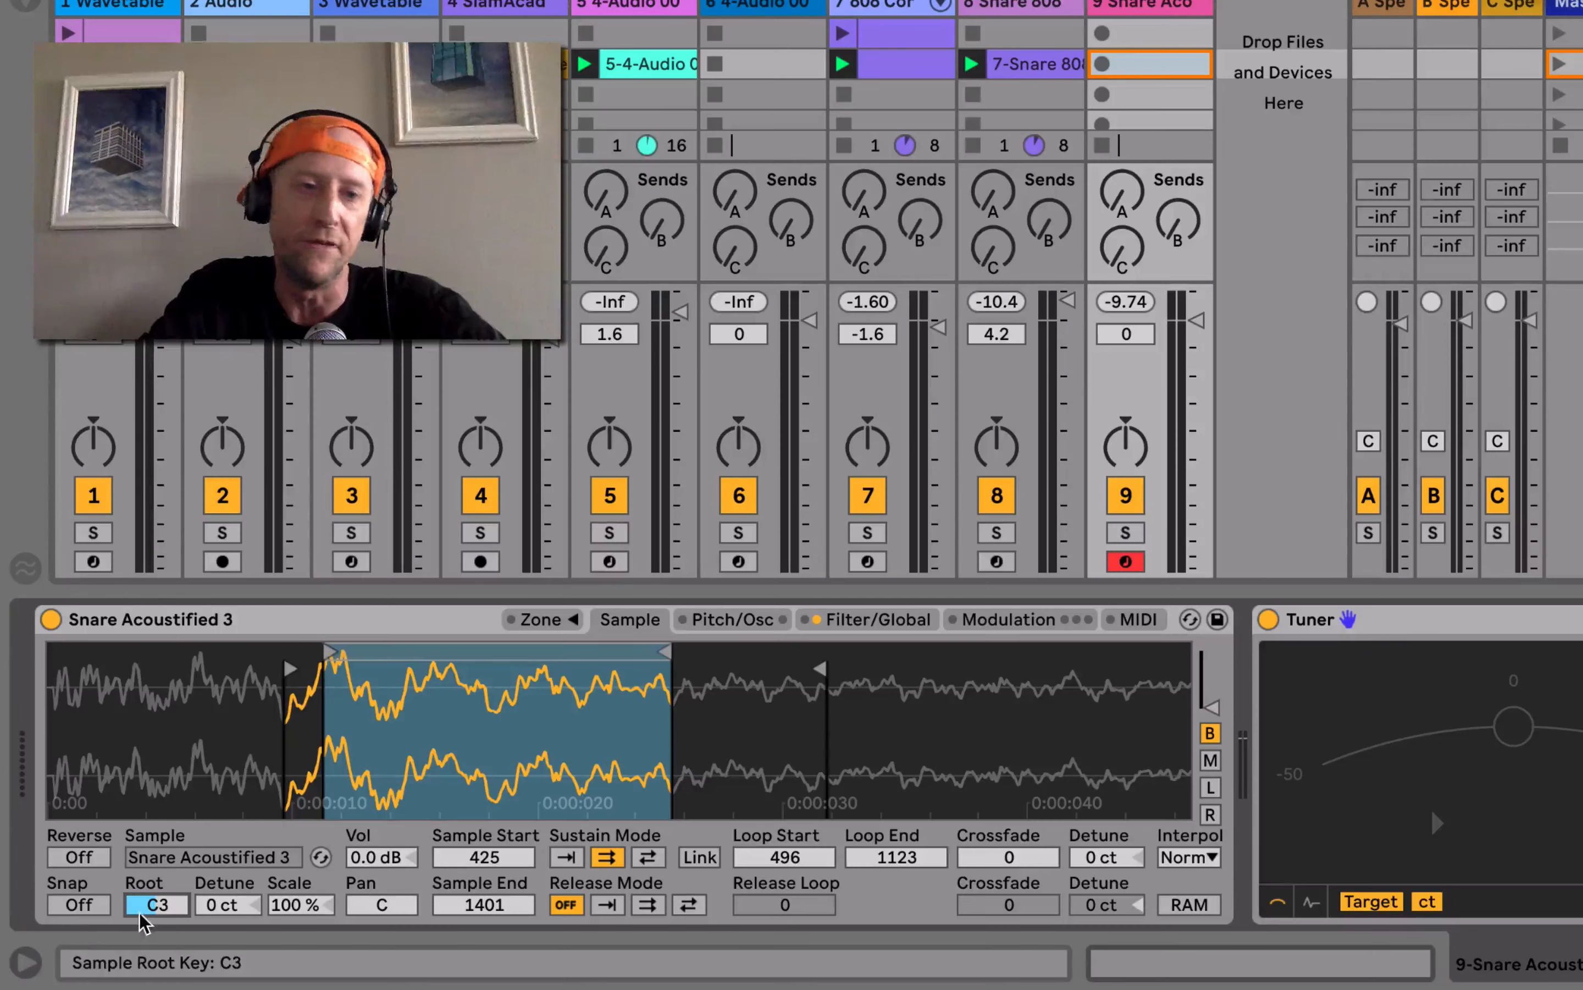
pyautogui.press('Down')
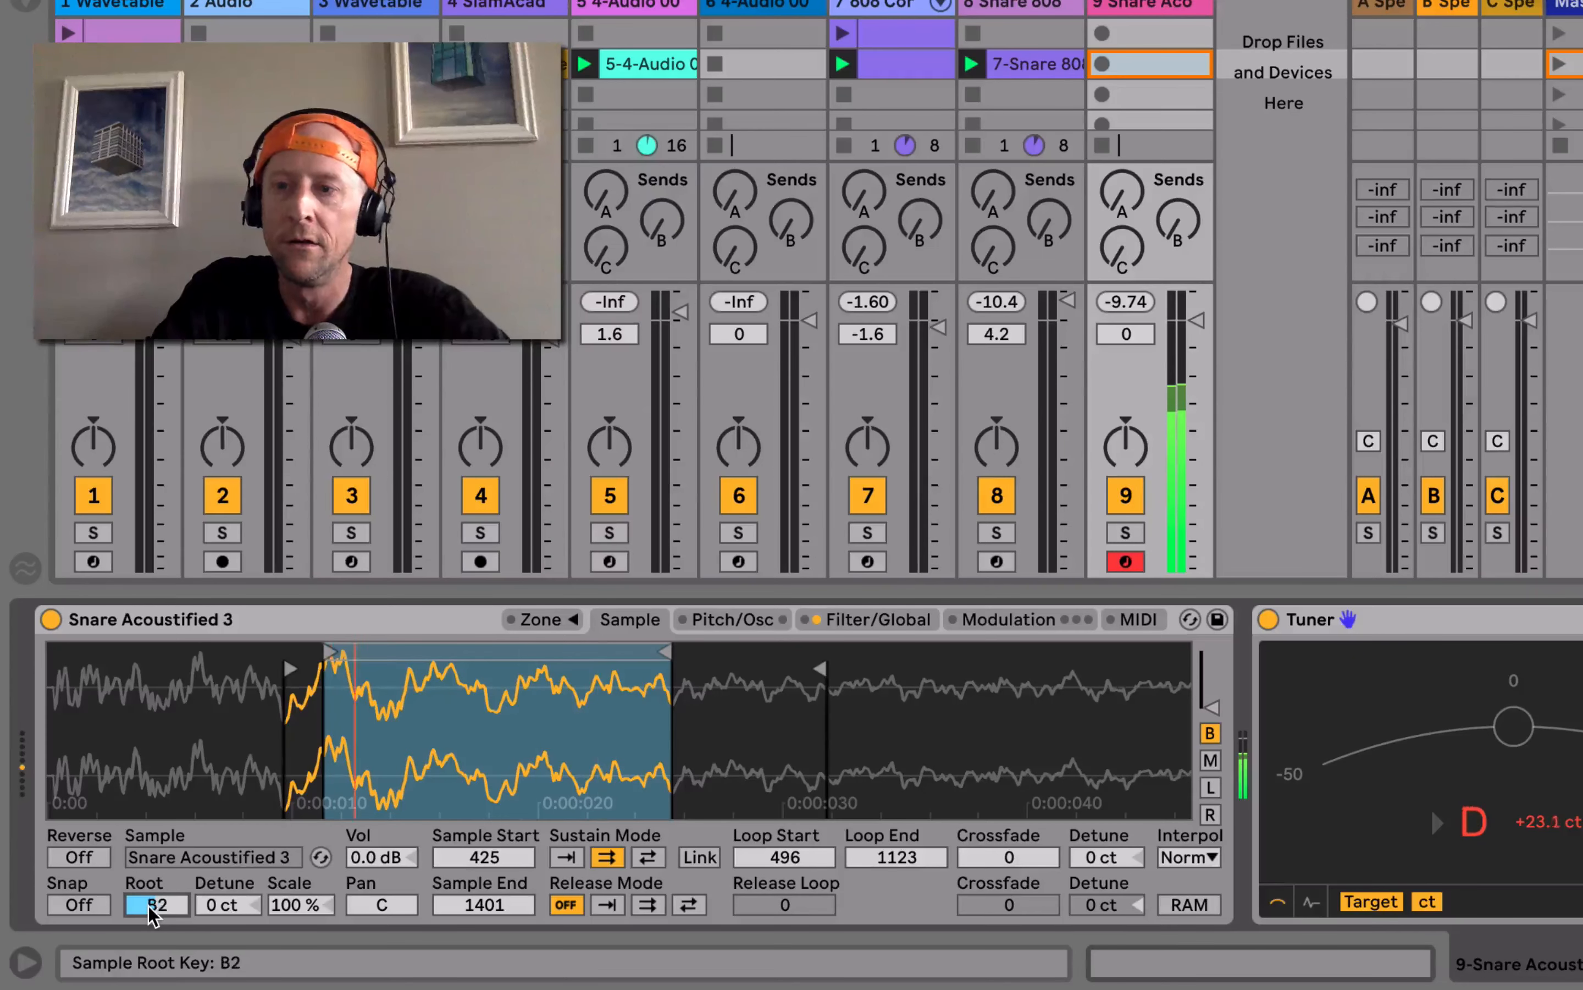
pyautogui.press('Up')
pyautogui.press('Up')
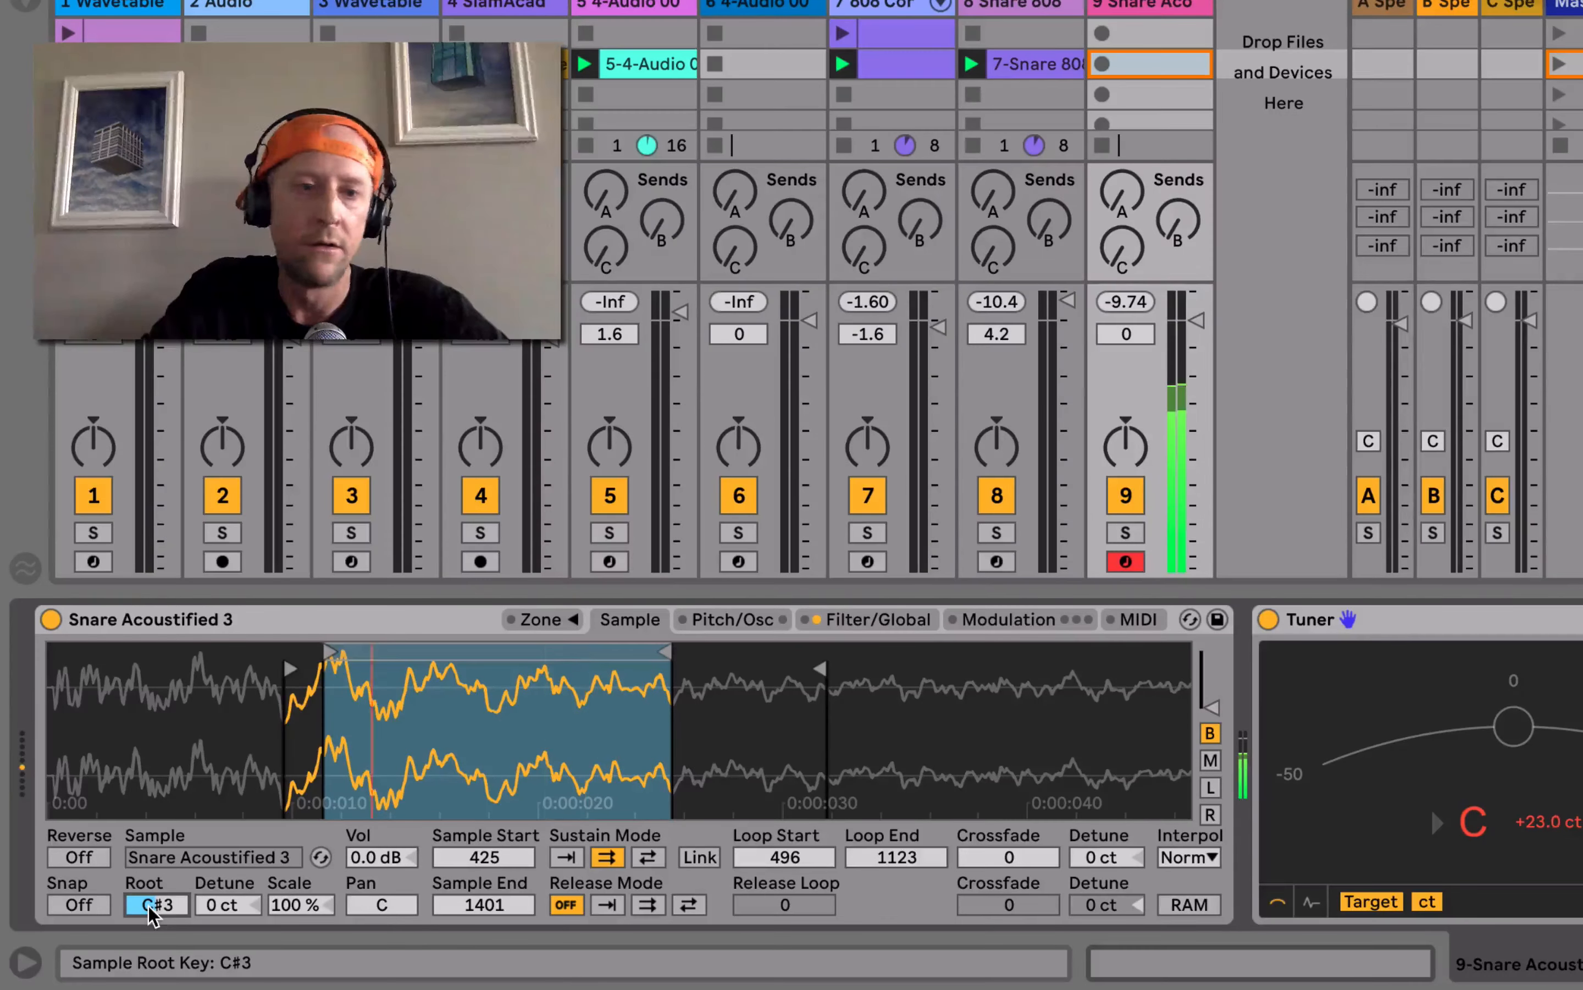
pyautogui.moveTo(223, 904); pyautogui.dragTo(223, 962)
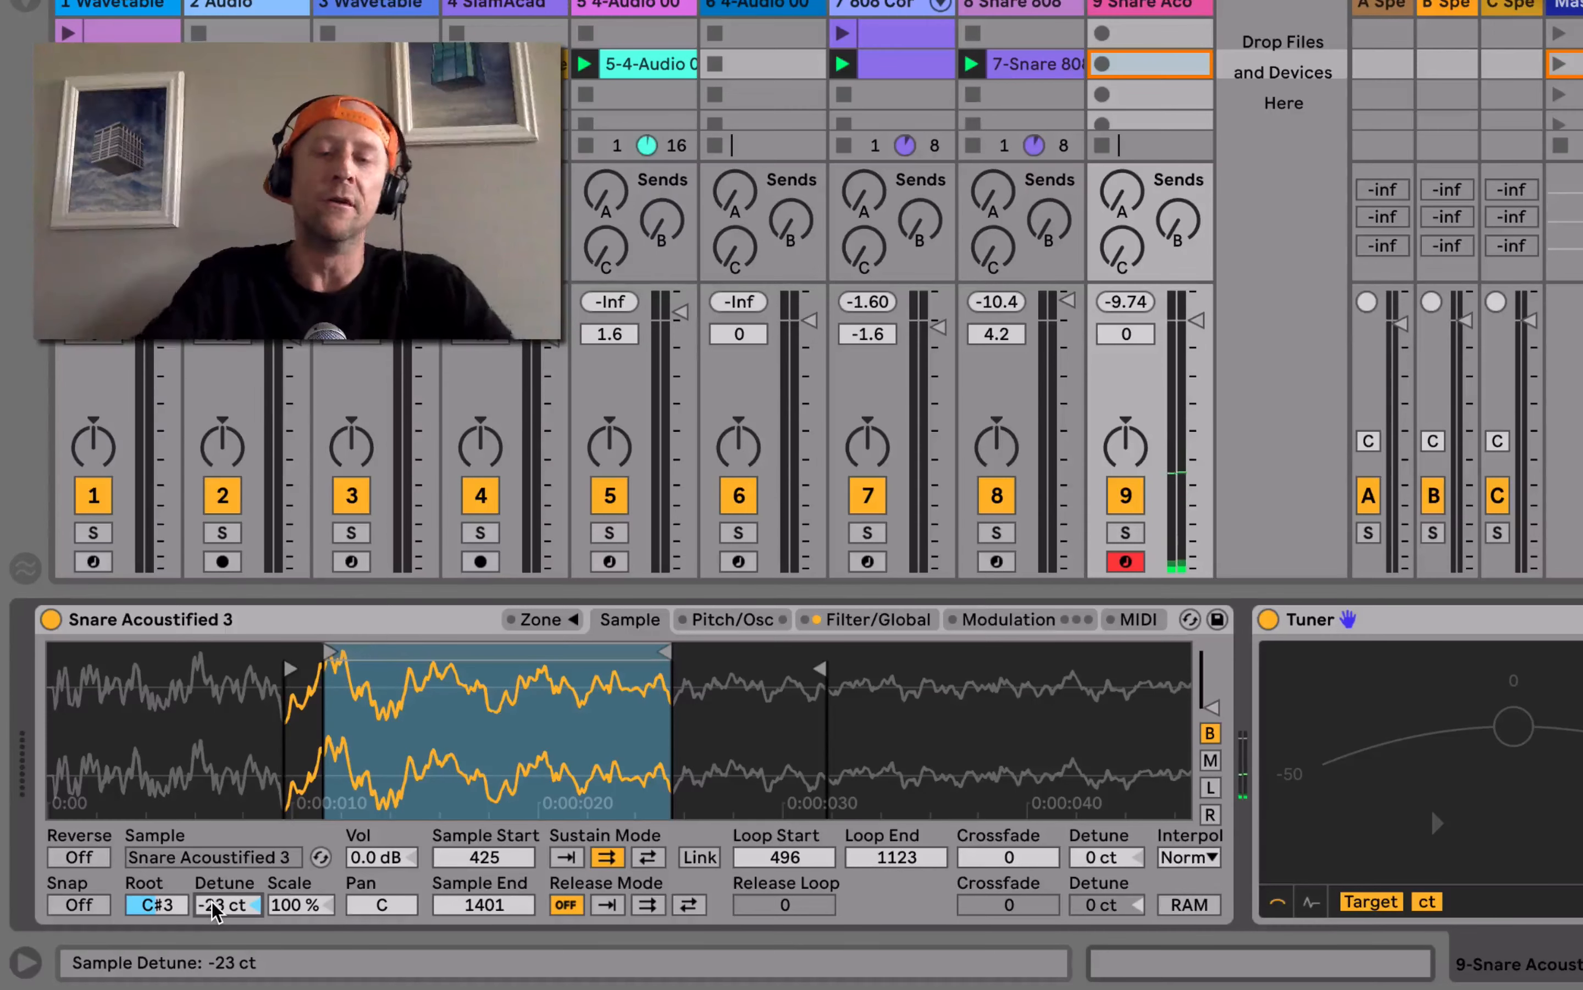
# - Try a slow volume envelope with about 650 ms attack and 60 s release, playing a few test notes
pyautogui.click(915, 621)
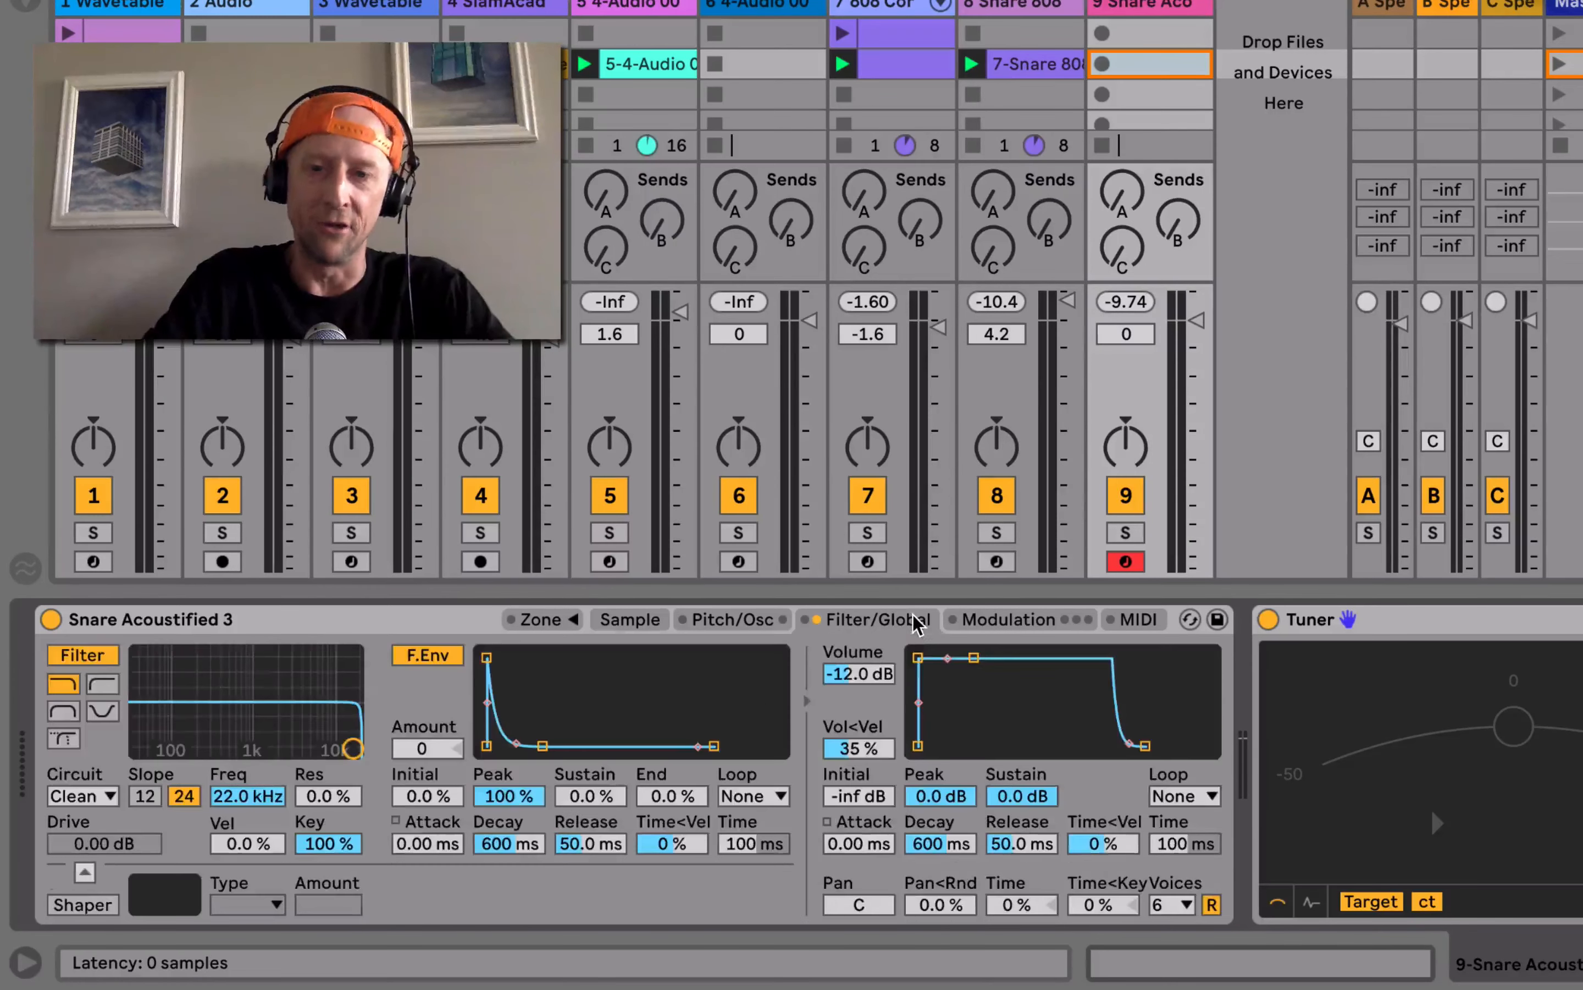
pyautogui.moveTo(922, 657); pyautogui.dragTo(989, 659)
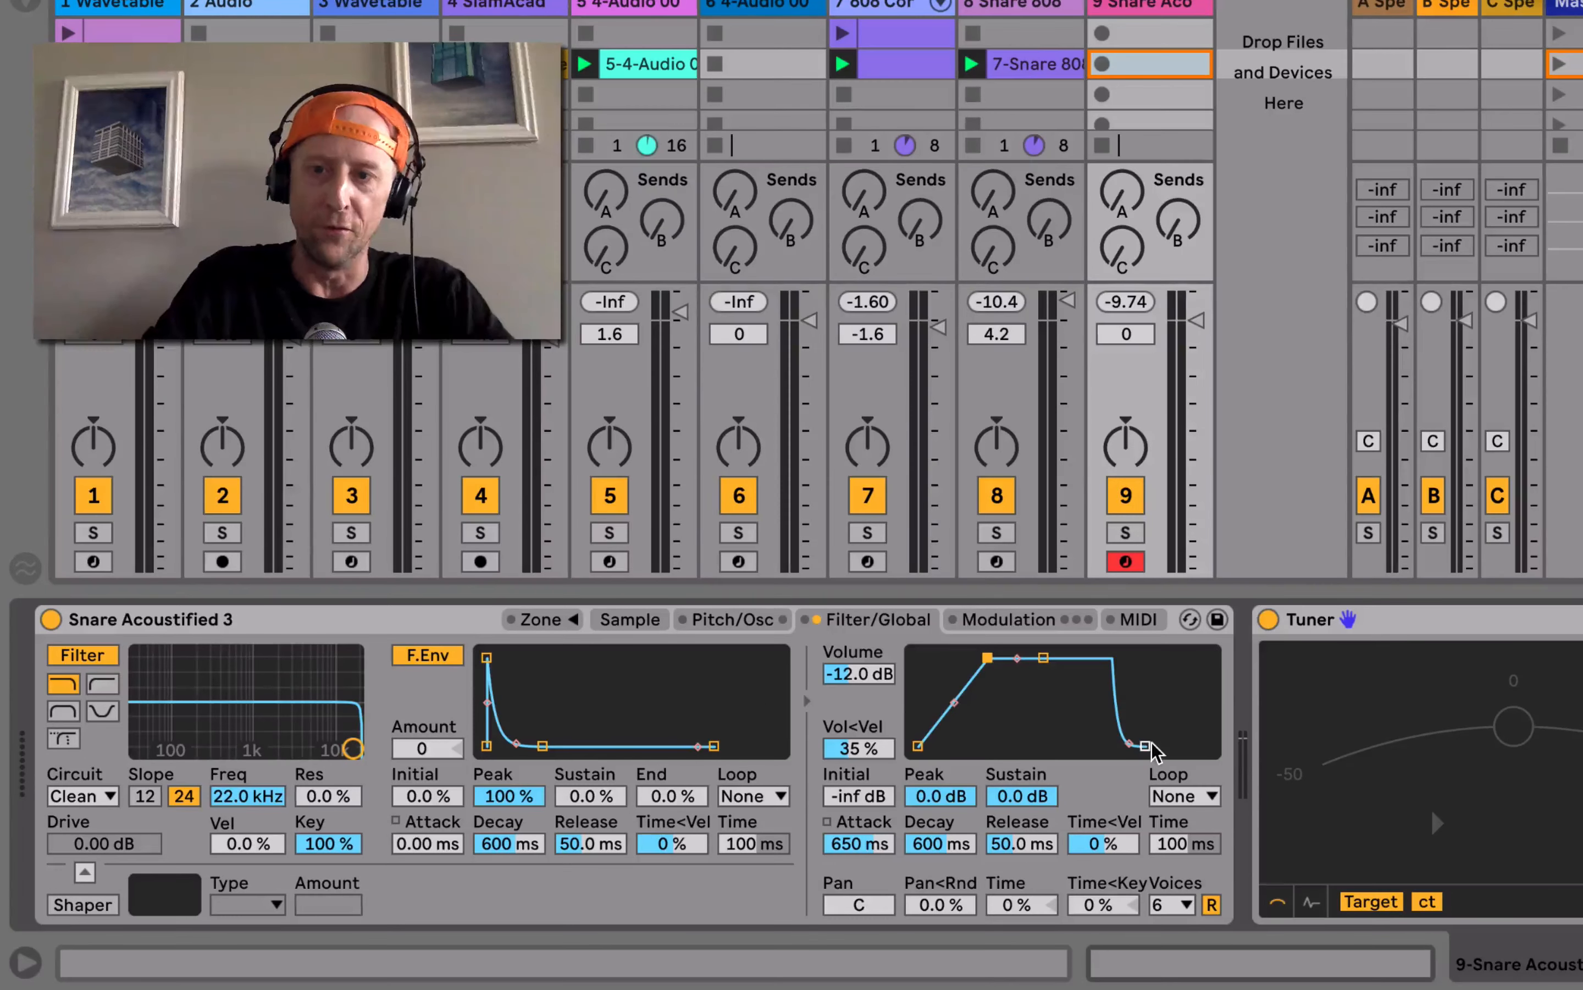
pyautogui.moveTo(1145, 745); pyautogui.dragTo(1208, 746)
pyautogui.press('s')
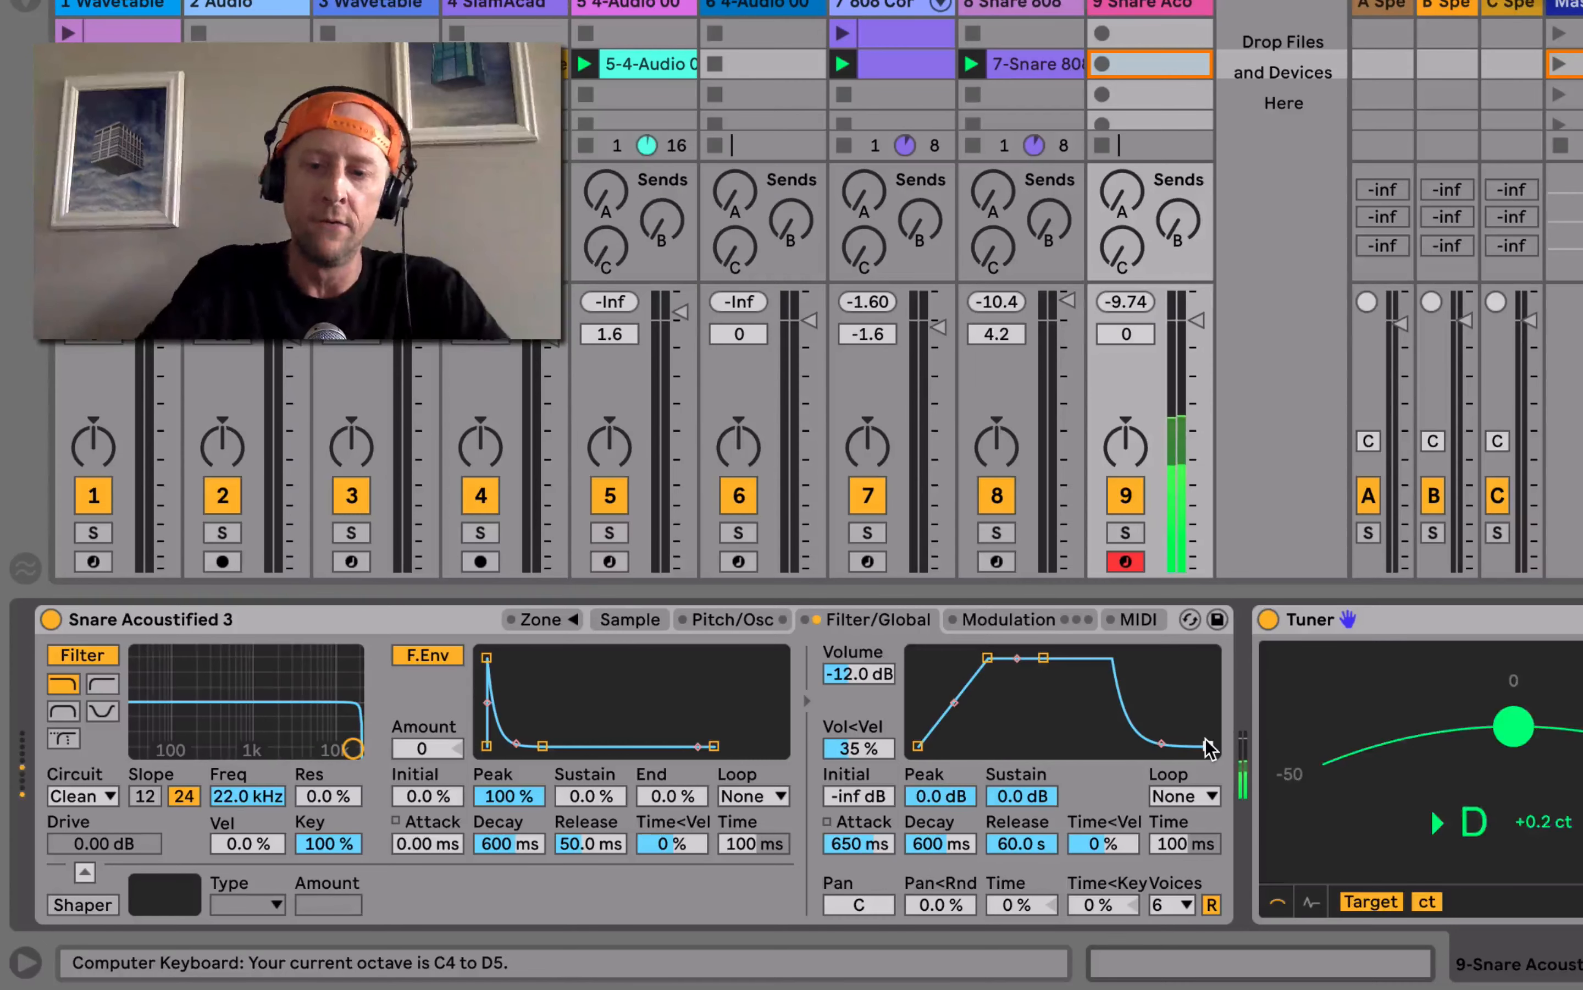
pyautogui.press('g')
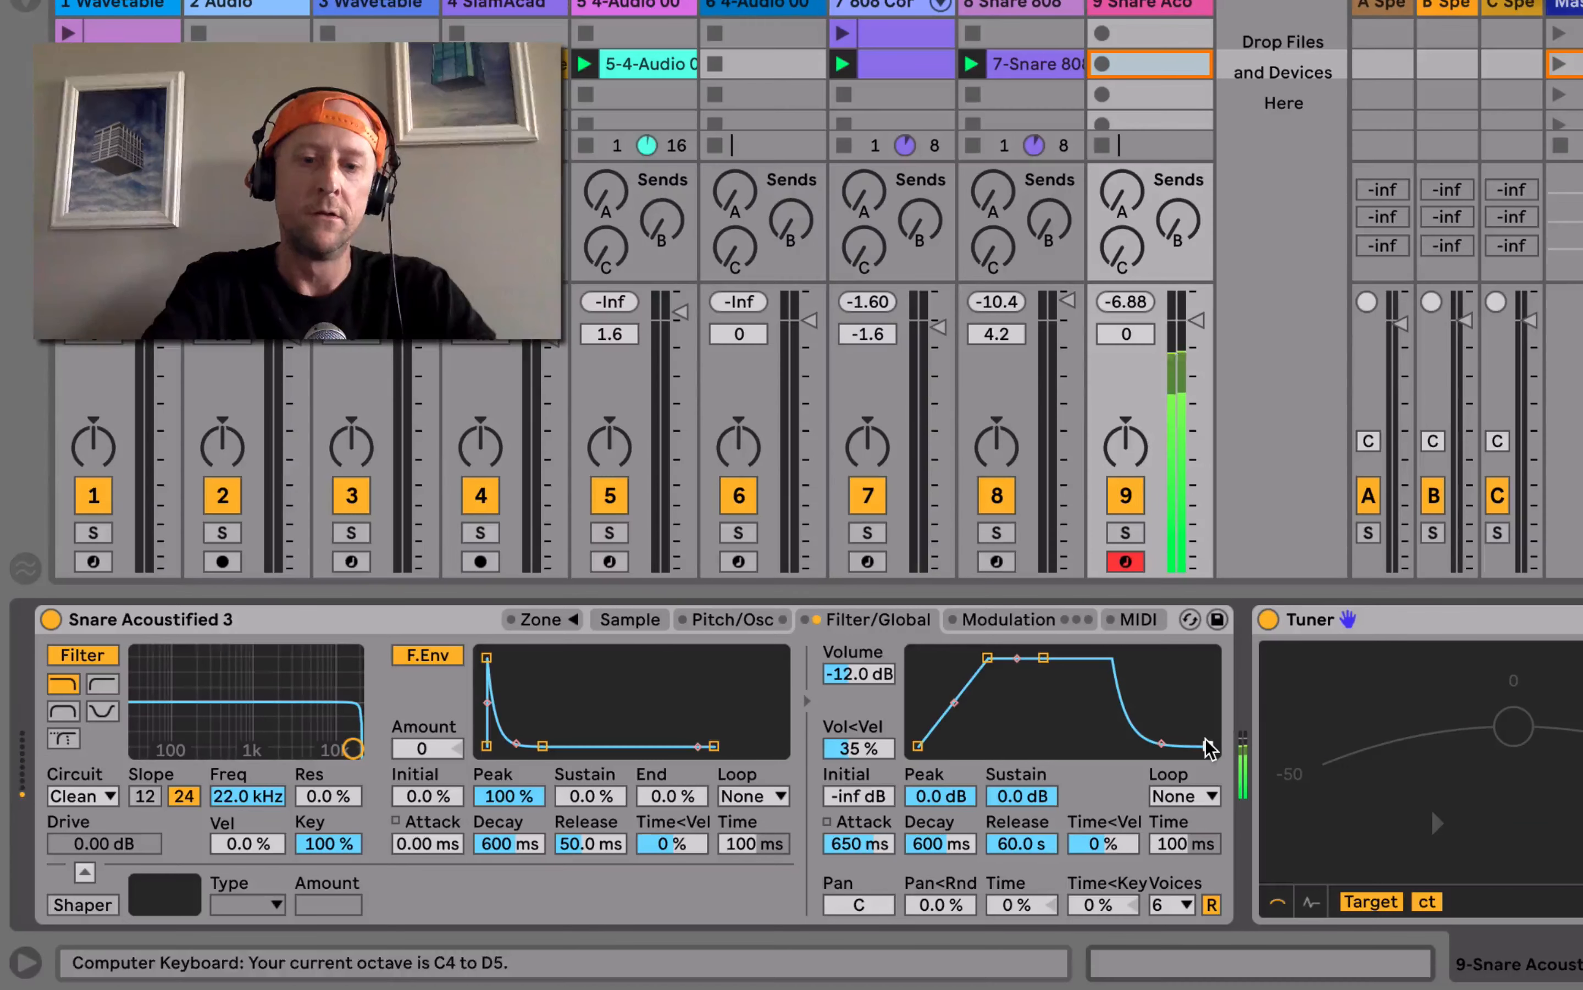
pyautogui.press('d')
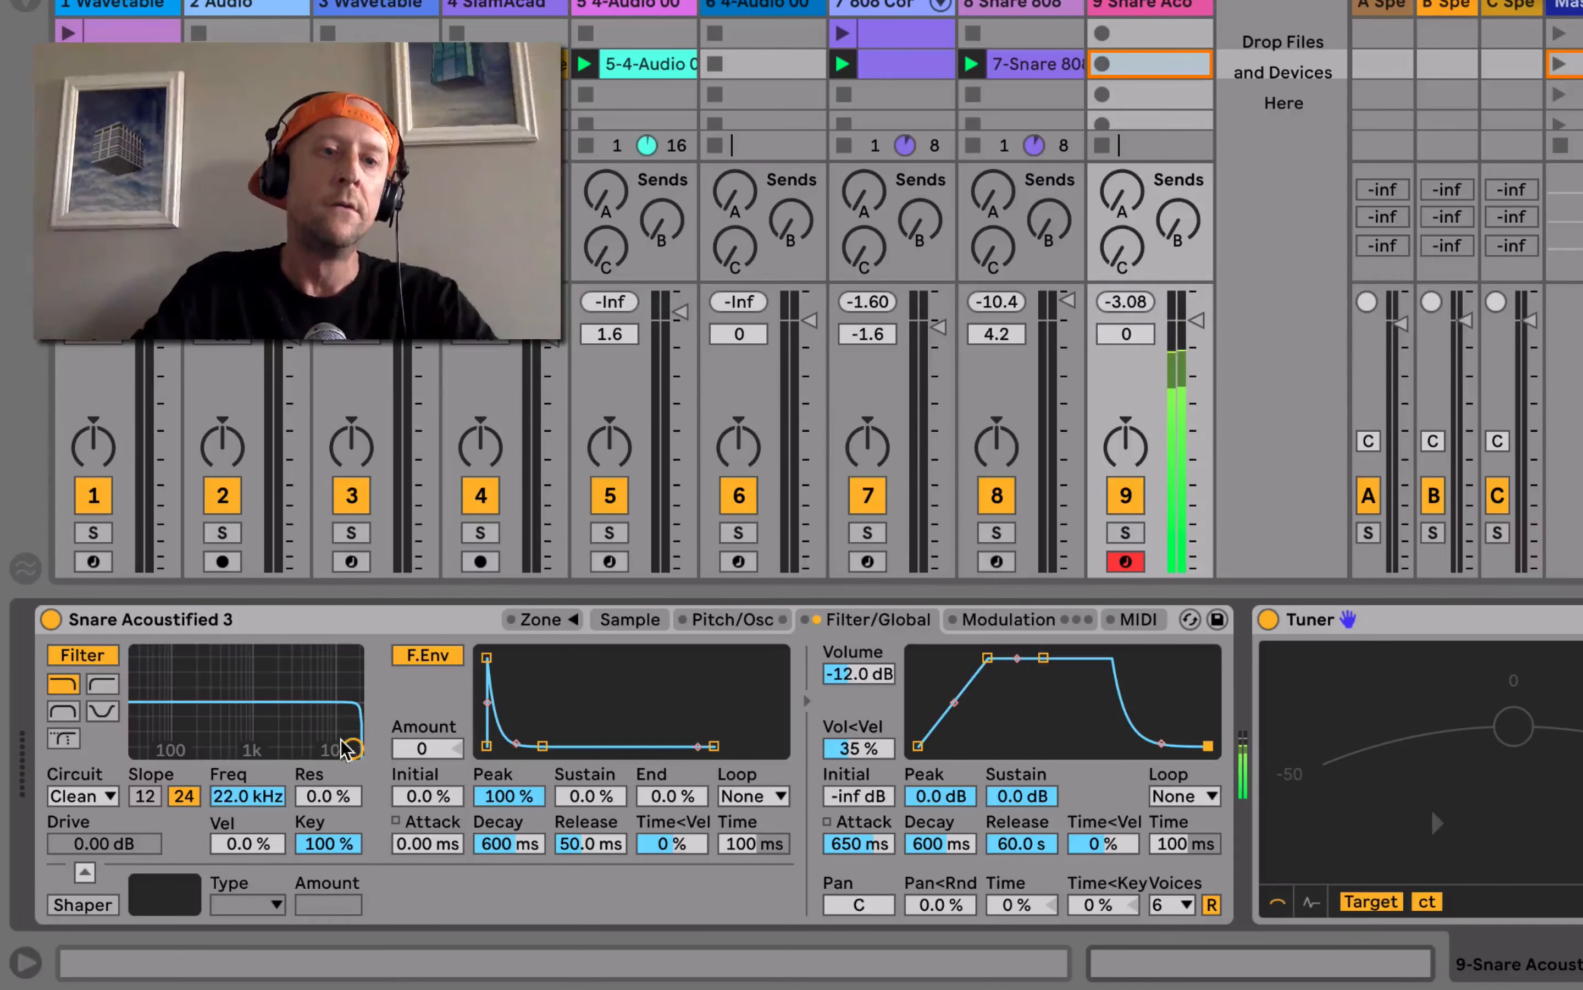
# - Set the low-pass filter to about 7.72 kHz with 25% resonance, and the volume envelope to 0 ms attack and about 14.9 s release
pyautogui.moveTo(352, 749); pyautogui.dragTo(319, 729)
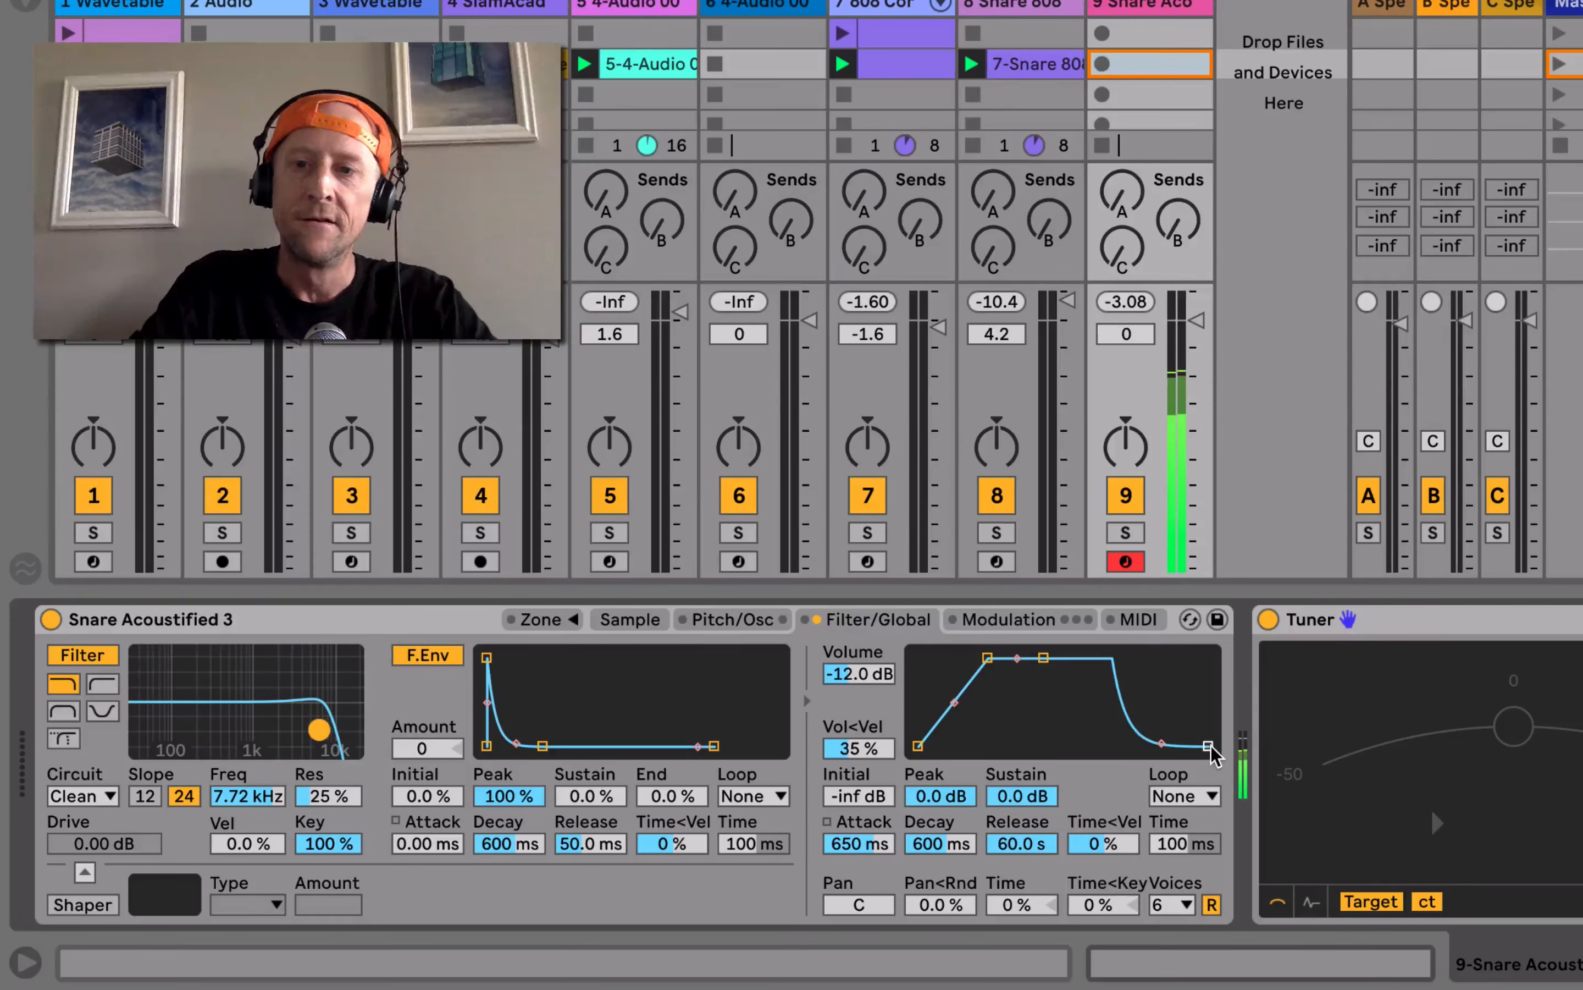
pyautogui.moveTo(1209, 746); pyautogui.dragTo(1137, 746)
pyautogui.moveTo(986, 661); pyautogui.dragTo(916, 654)
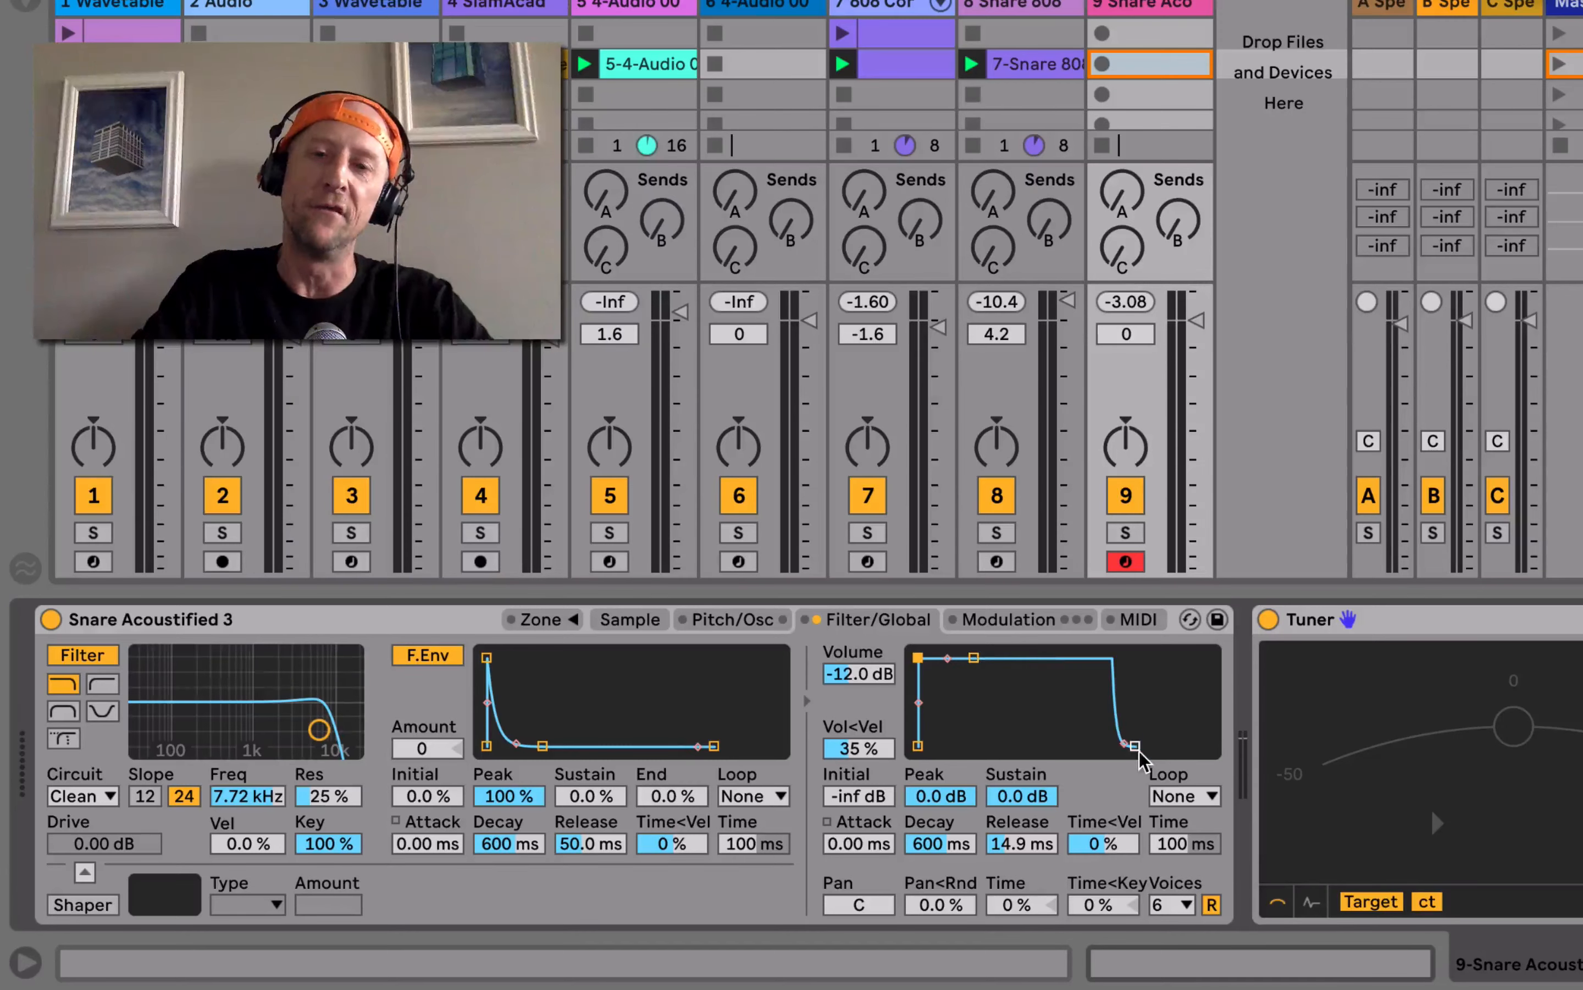
# - Lower the computer keyboard's octave range to C2–D3 and play low test notes on the snare instrument
pyautogui.press('a')
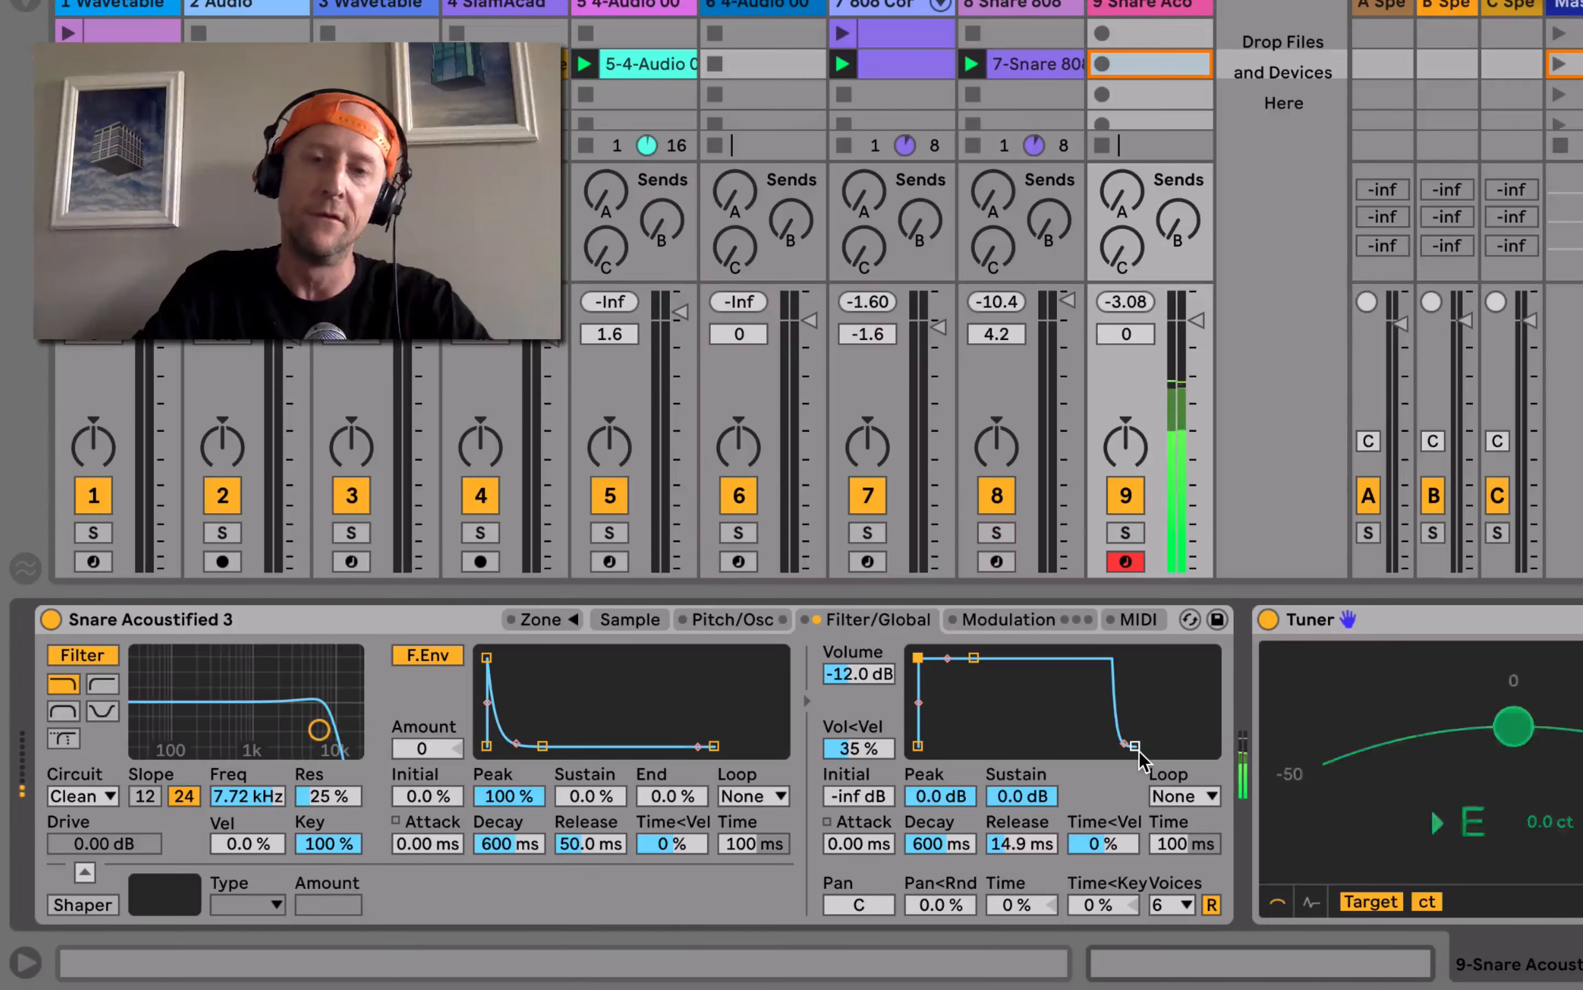
pyautogui.press('z')
pyautogui.press('a')
pyautogui.press('a')
pyautogui.press('a')
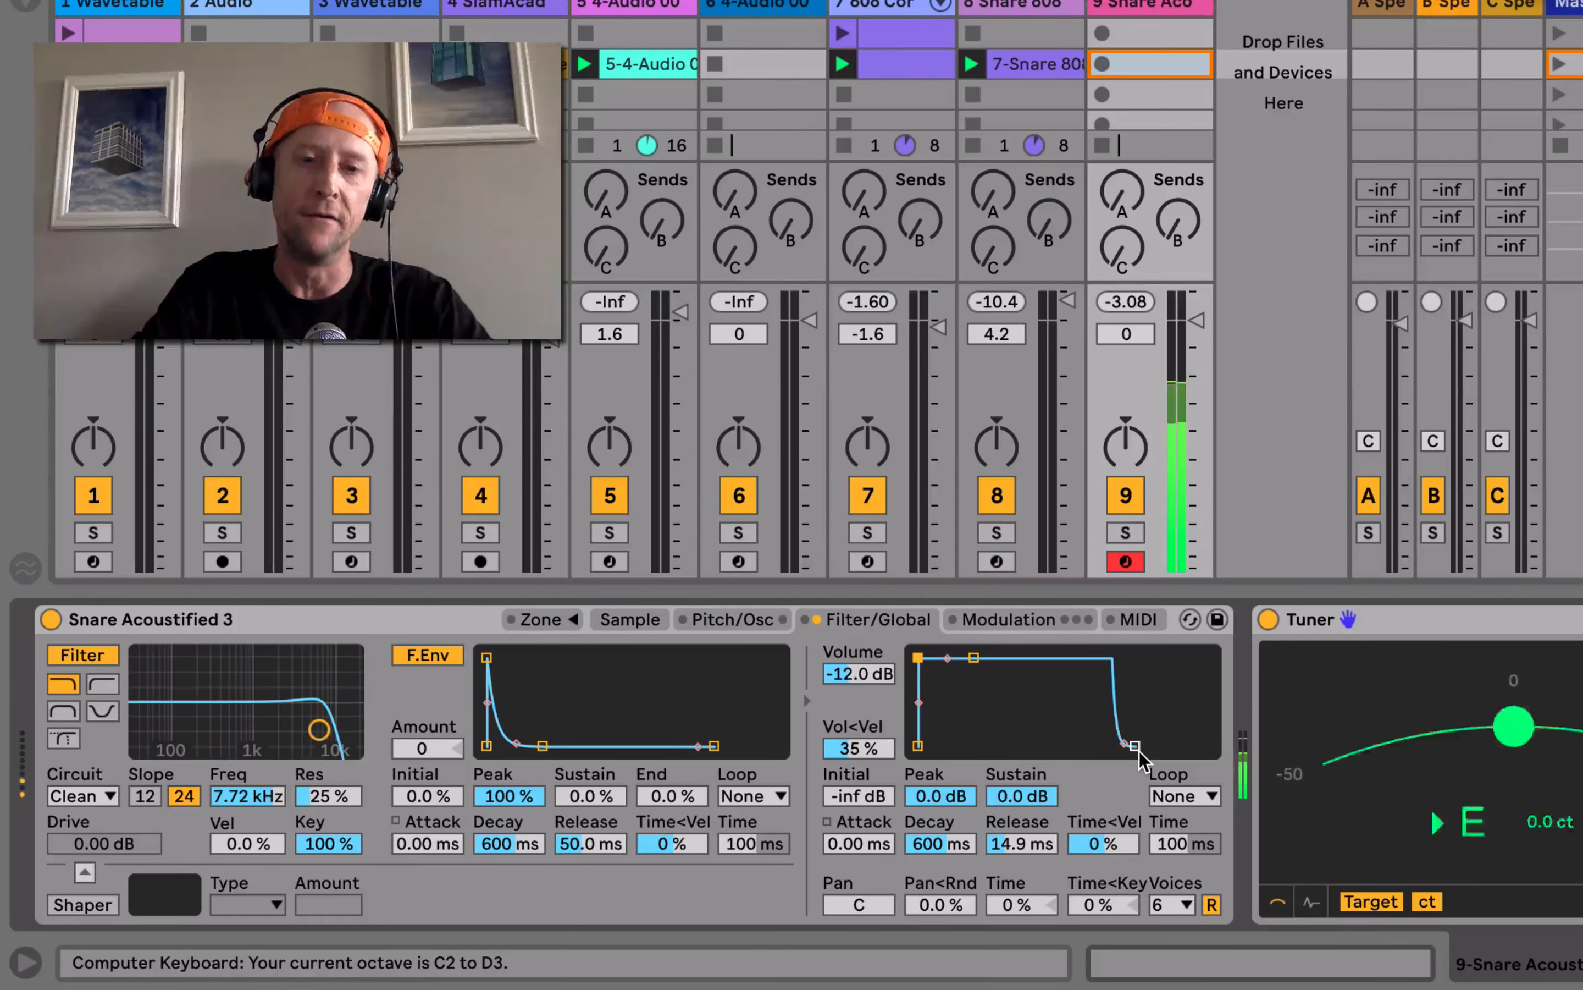
# - Enable the FM modulation oscillator at -12 dB and shape its envelope with about 1.90 s attack and 15.5 s decay
pyautogui.click(747, 619)
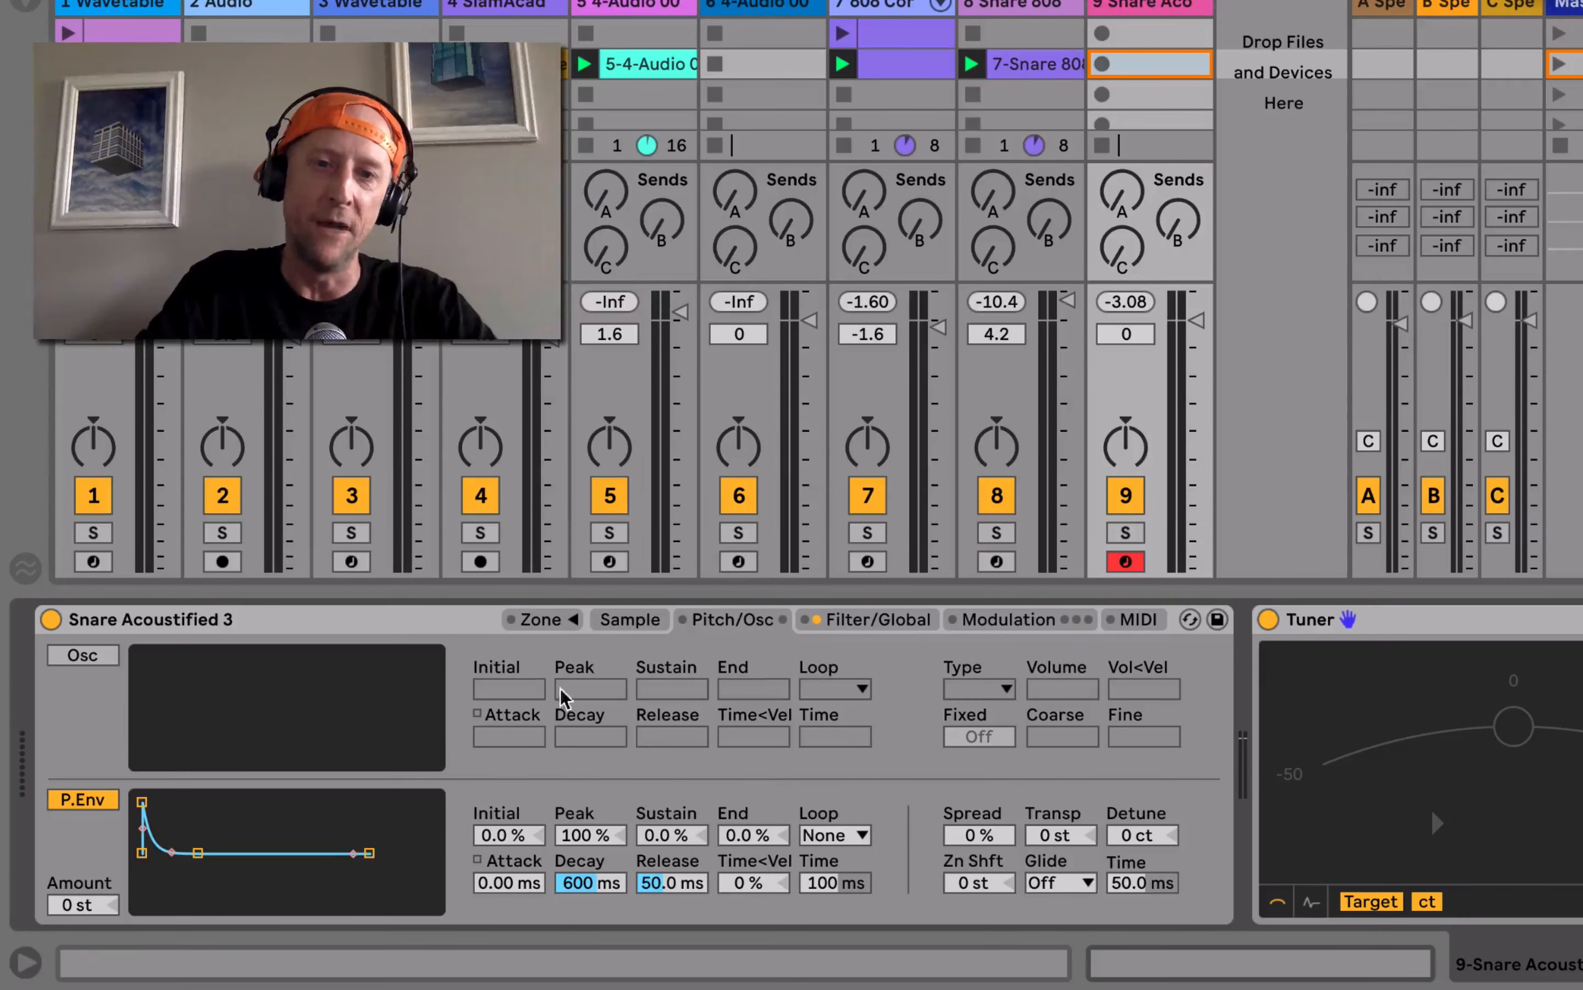
pyautogui.click(83, 655)
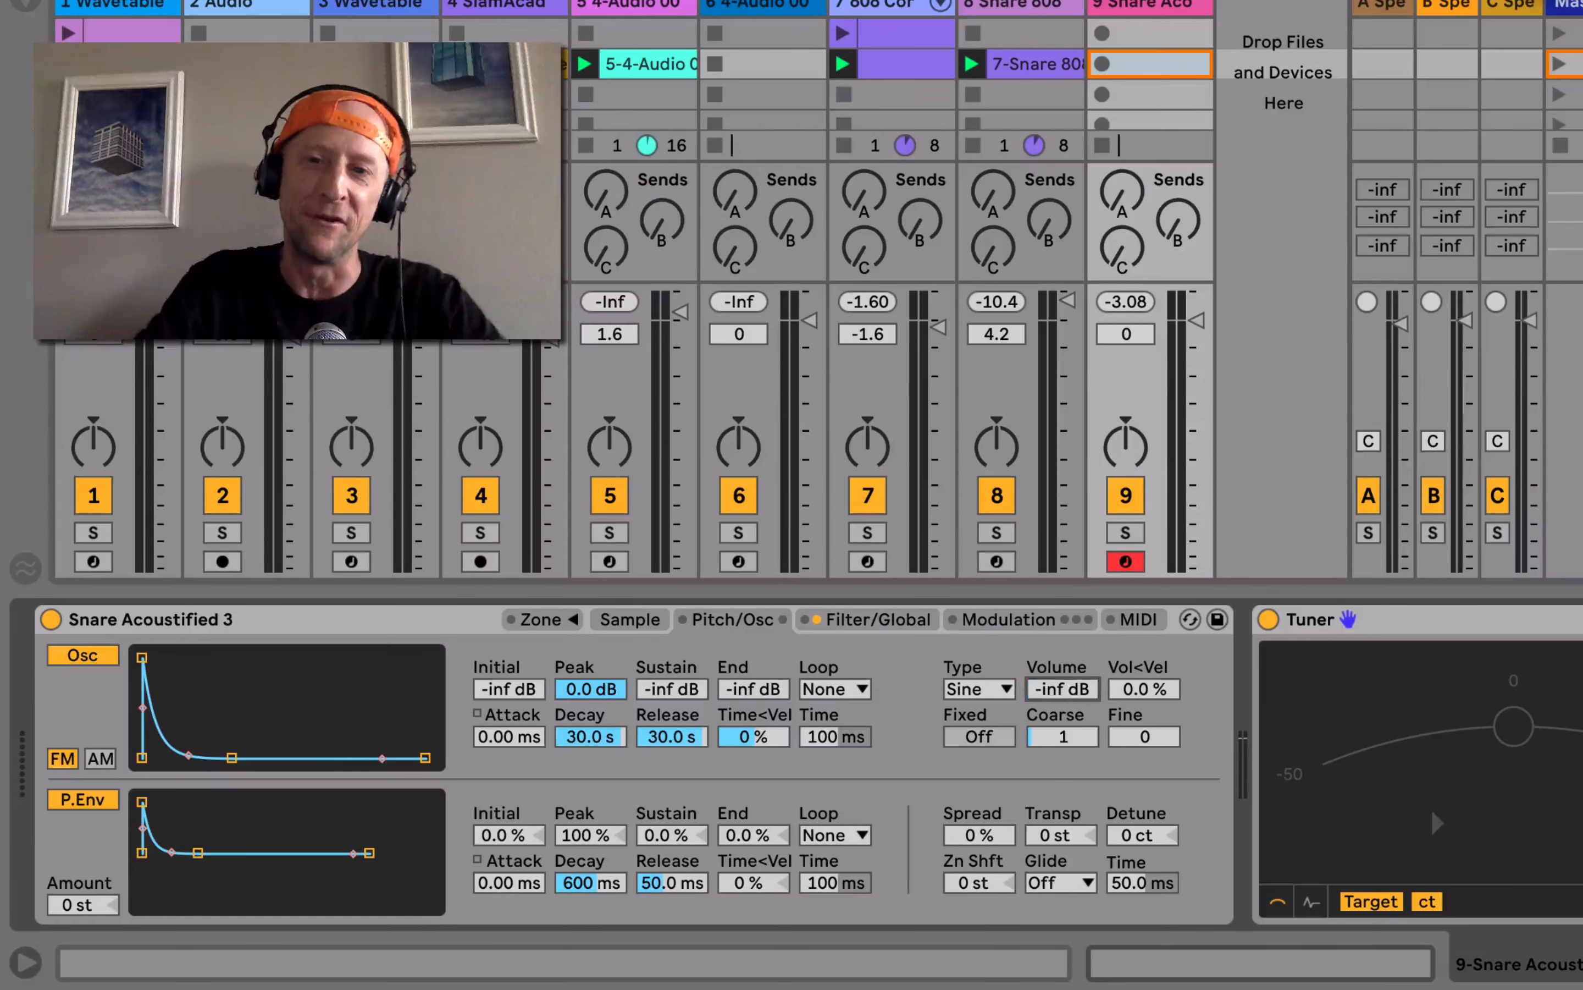
pyautogui.moveTo(1069, 686); pyautogui.dragTo(1070, 667)
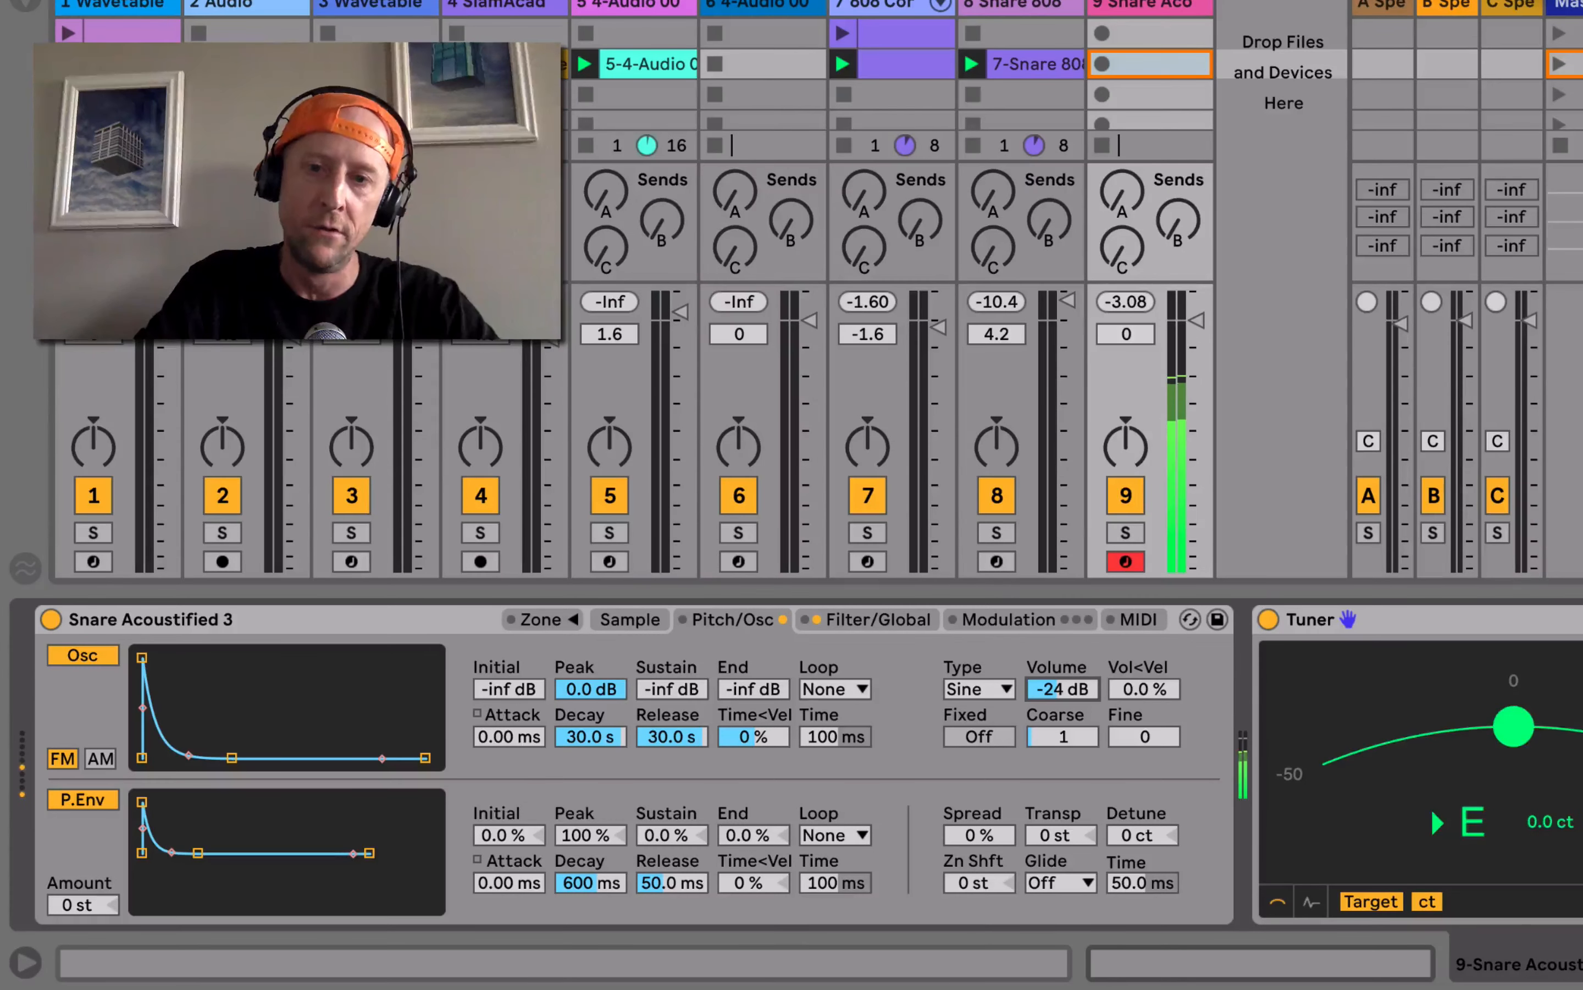
pyautogui.moveTo(1064, 678); pyautogui.dragTo(1064, 665)
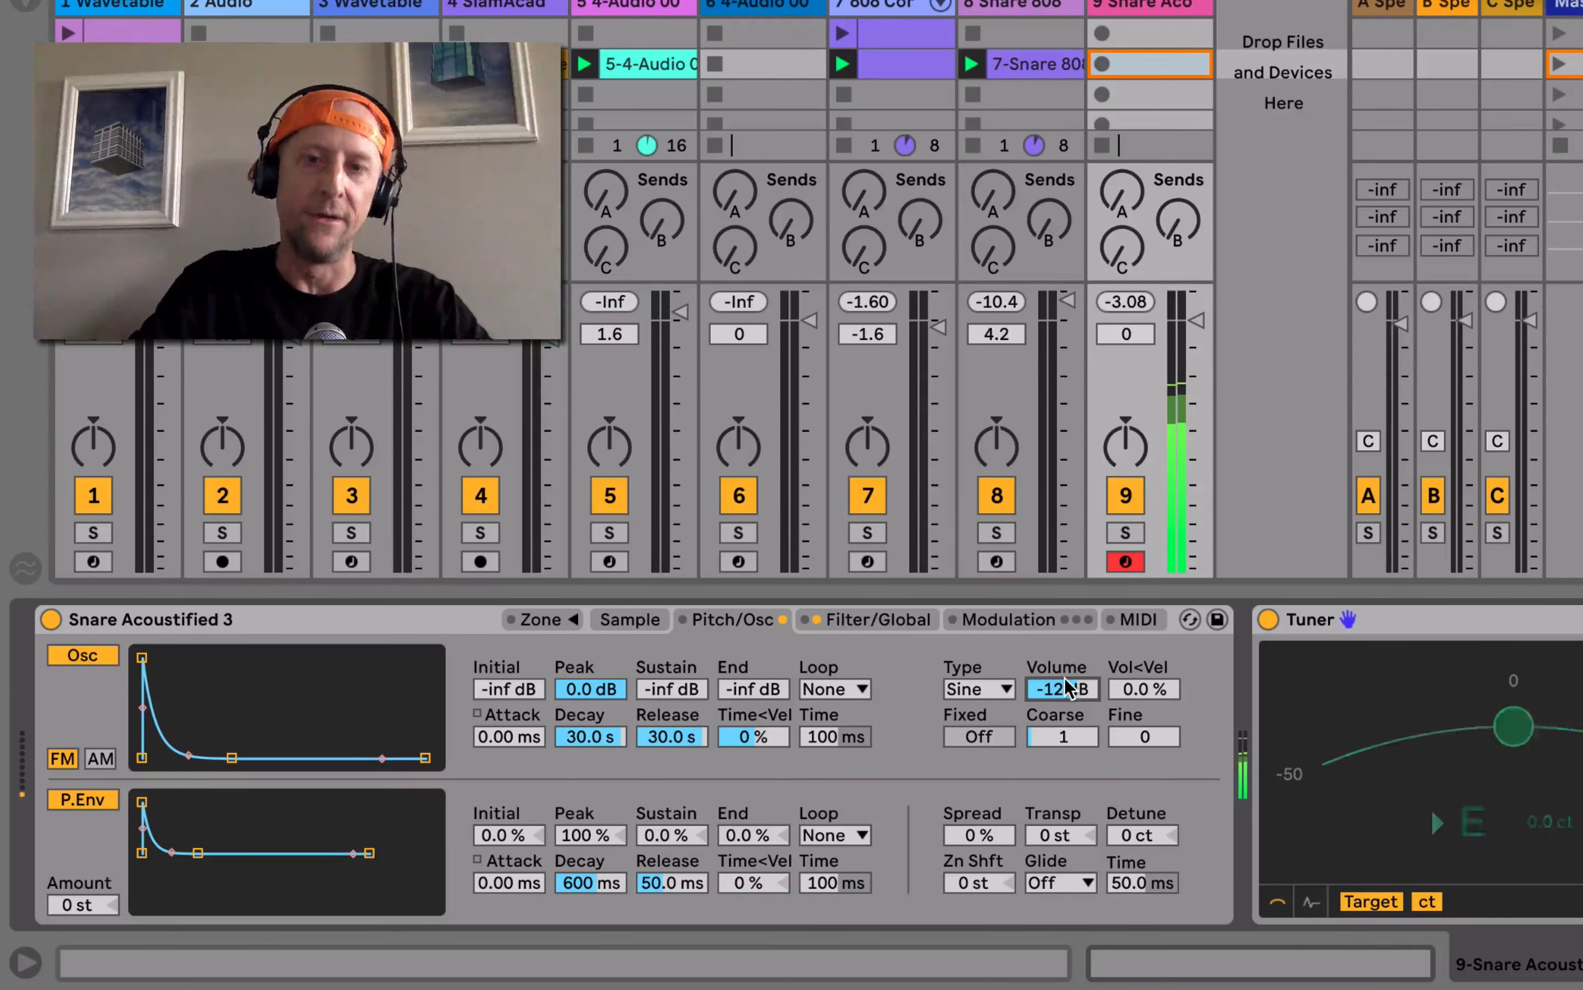
pyautogui.moveTo(145, 656); pyautogui.dragTo(221, 657)
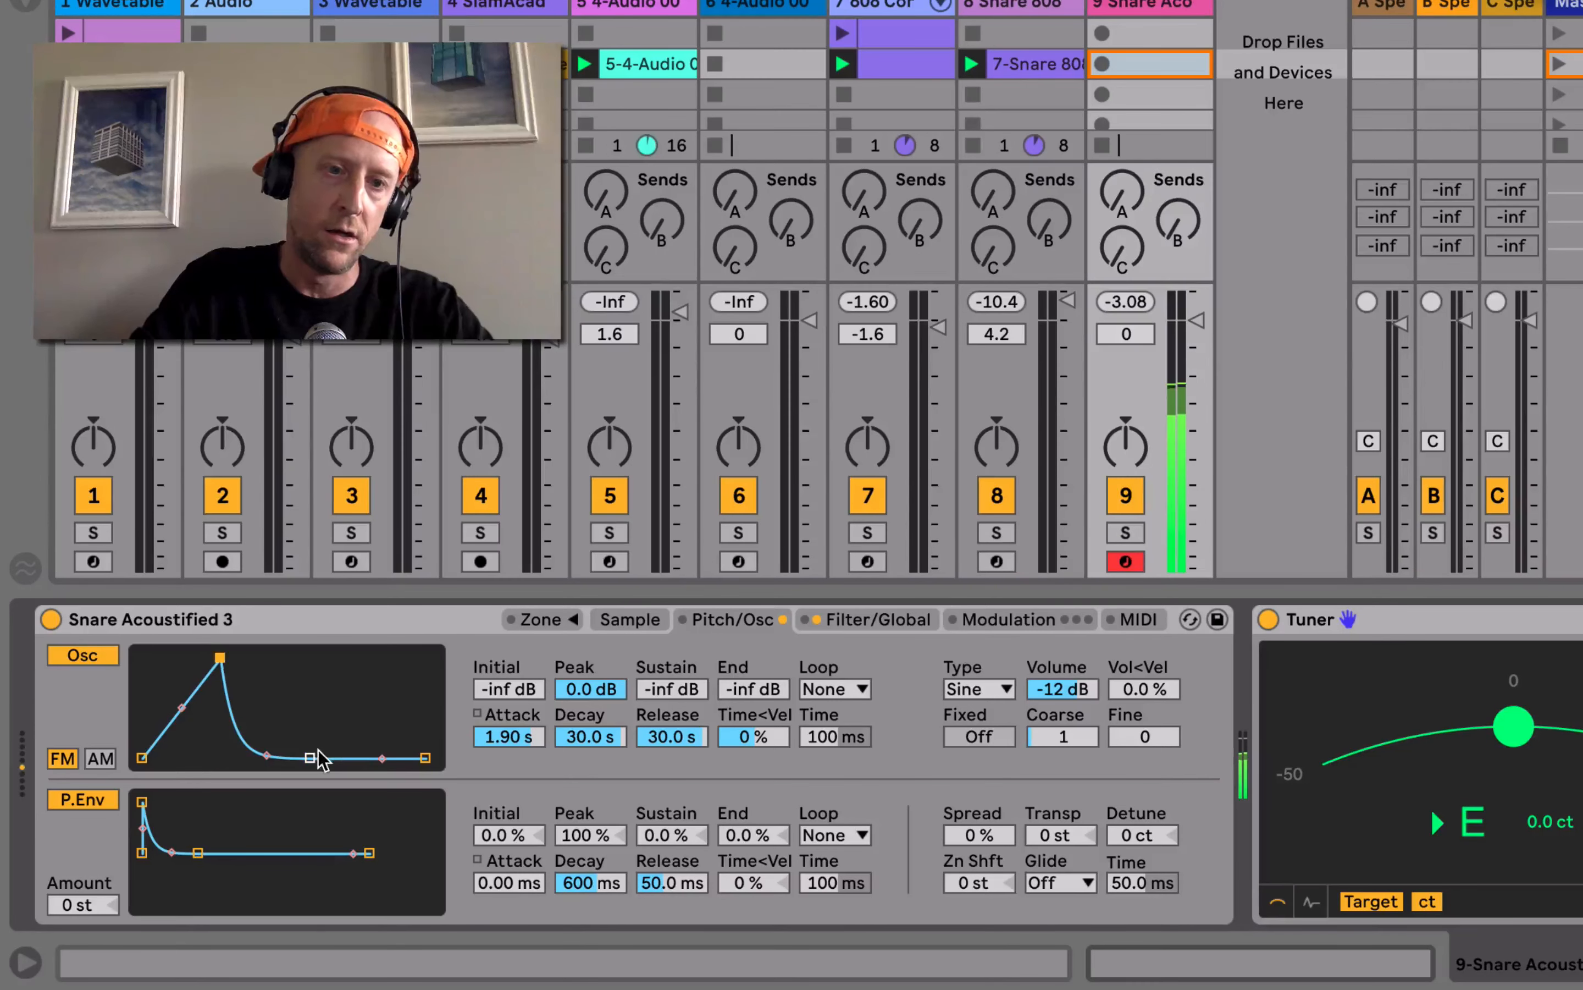
pyautogui.moveTo(310, 757); pyautogui.dragTo(304, 757)
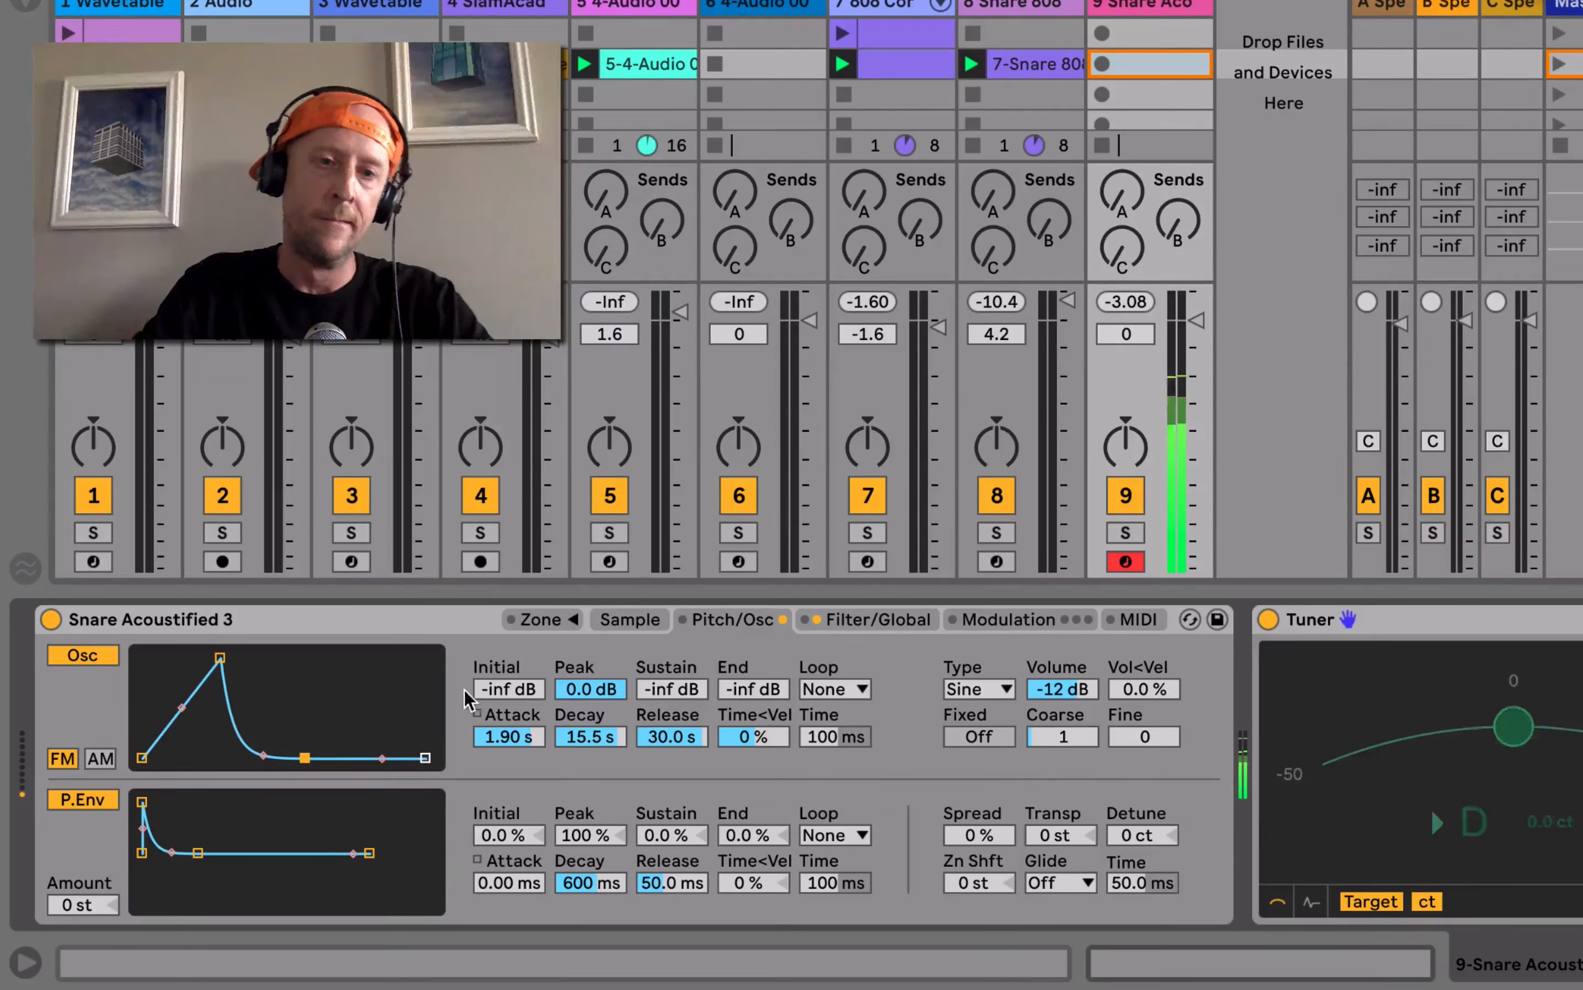
# - Raise the modulation oscillator's Coarse tuning to 6 while auditioning the sound
pyautogui.click(622, 615)
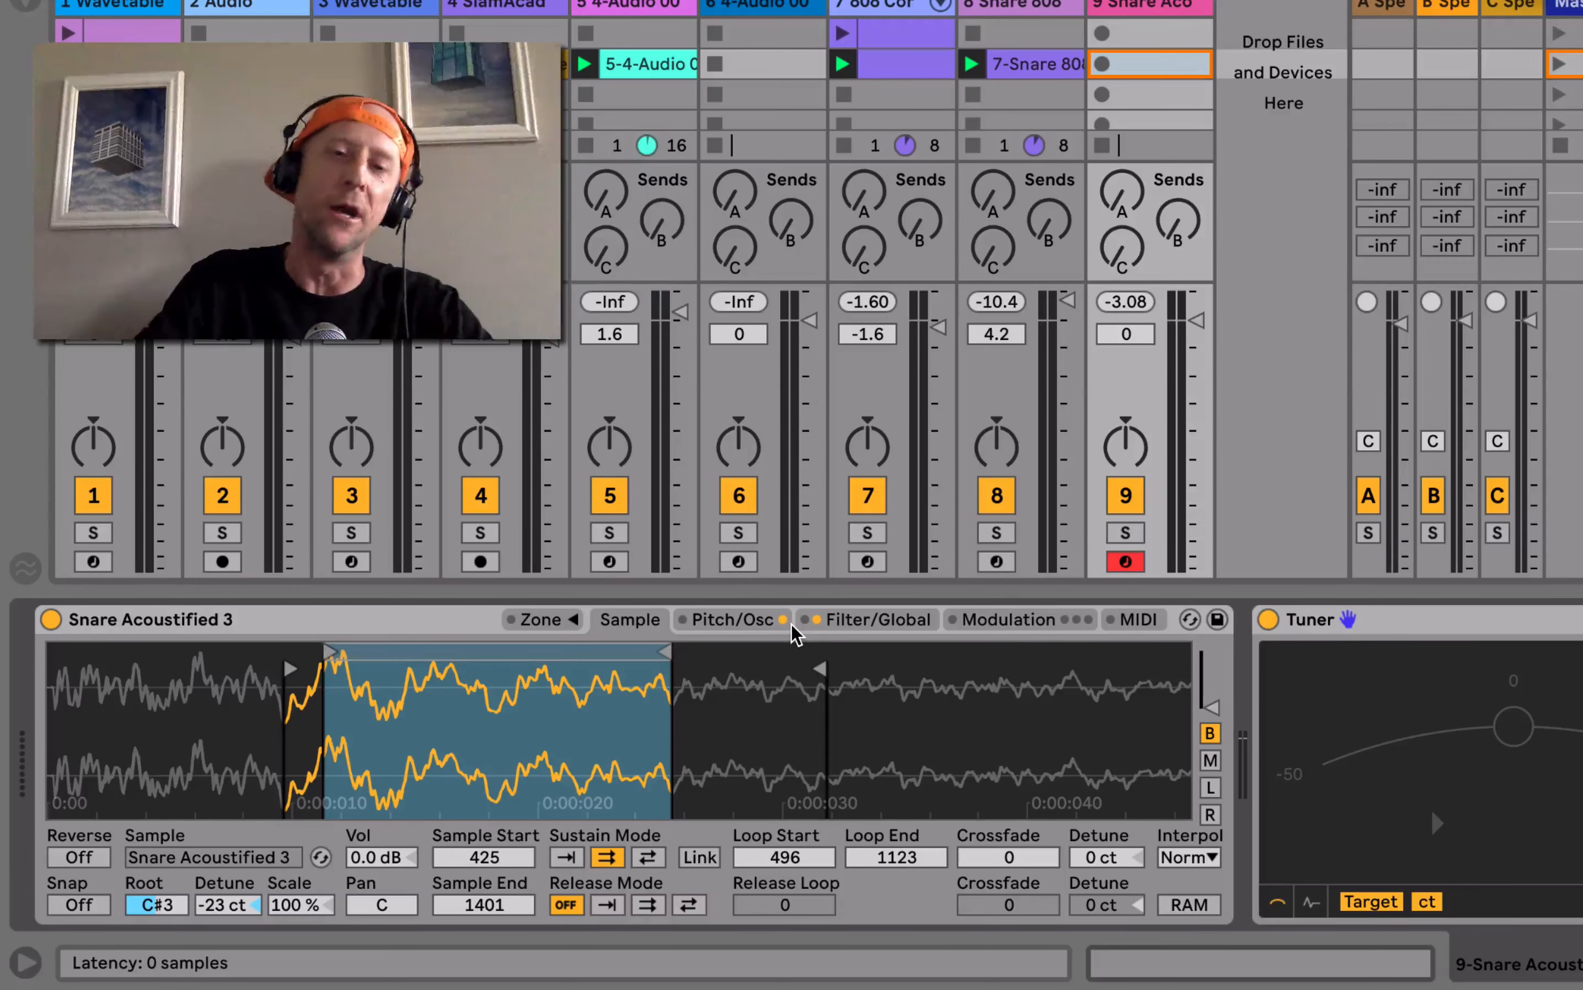
pyautogui.click(863, 621)
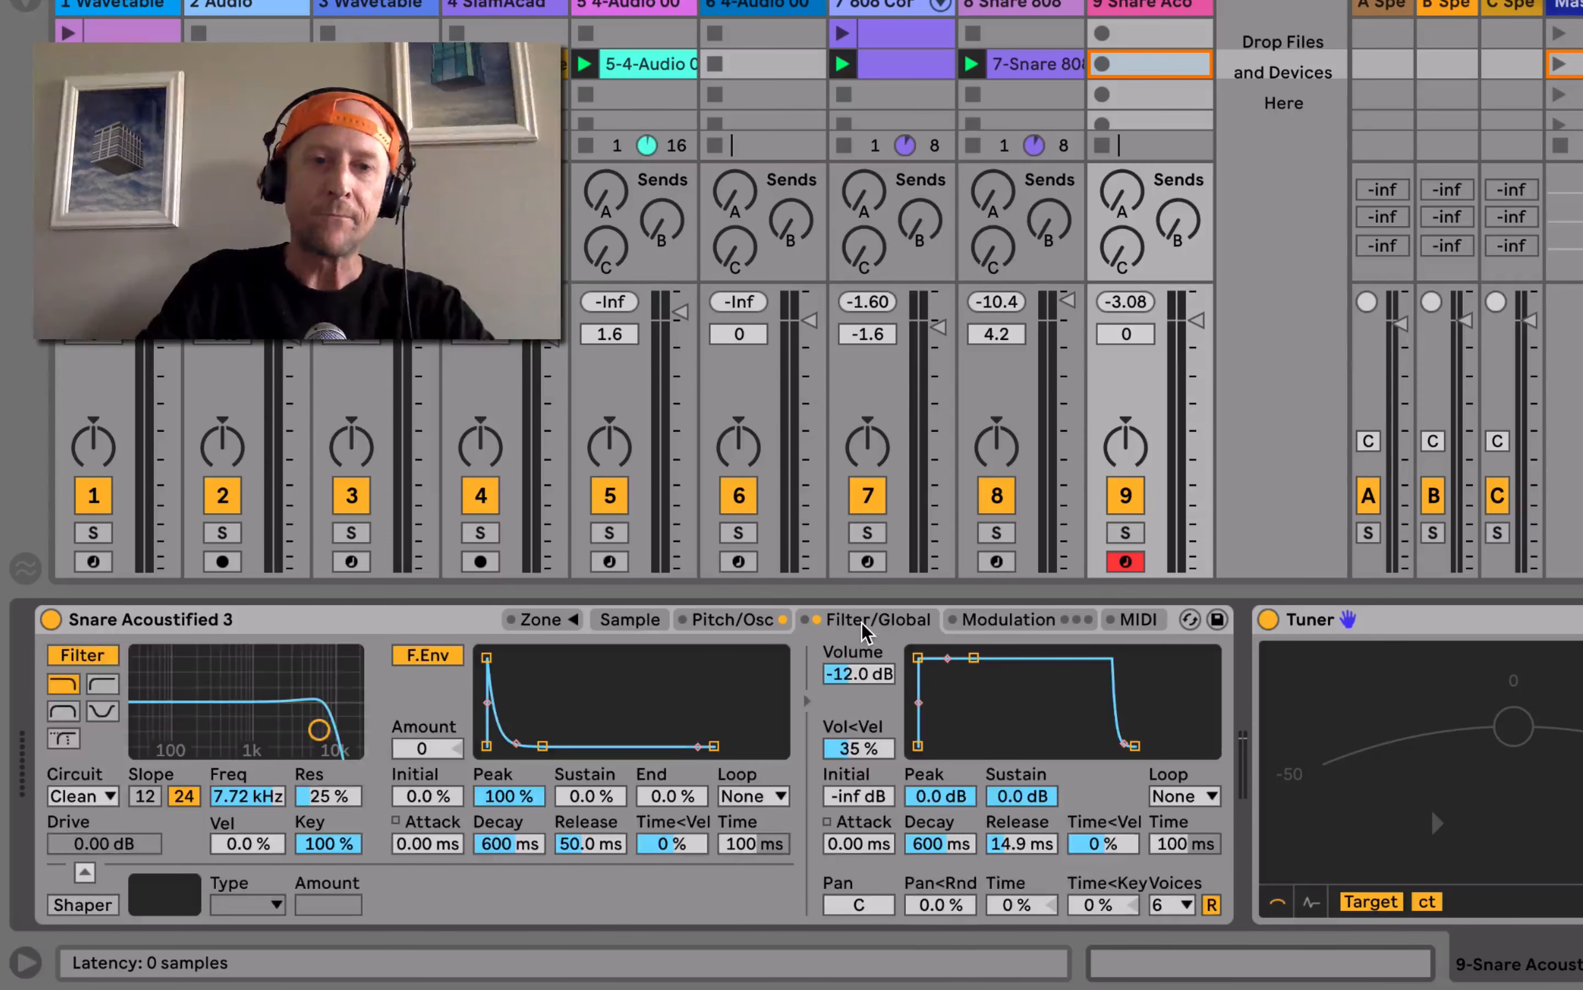
pyautogui.click(733, 621)
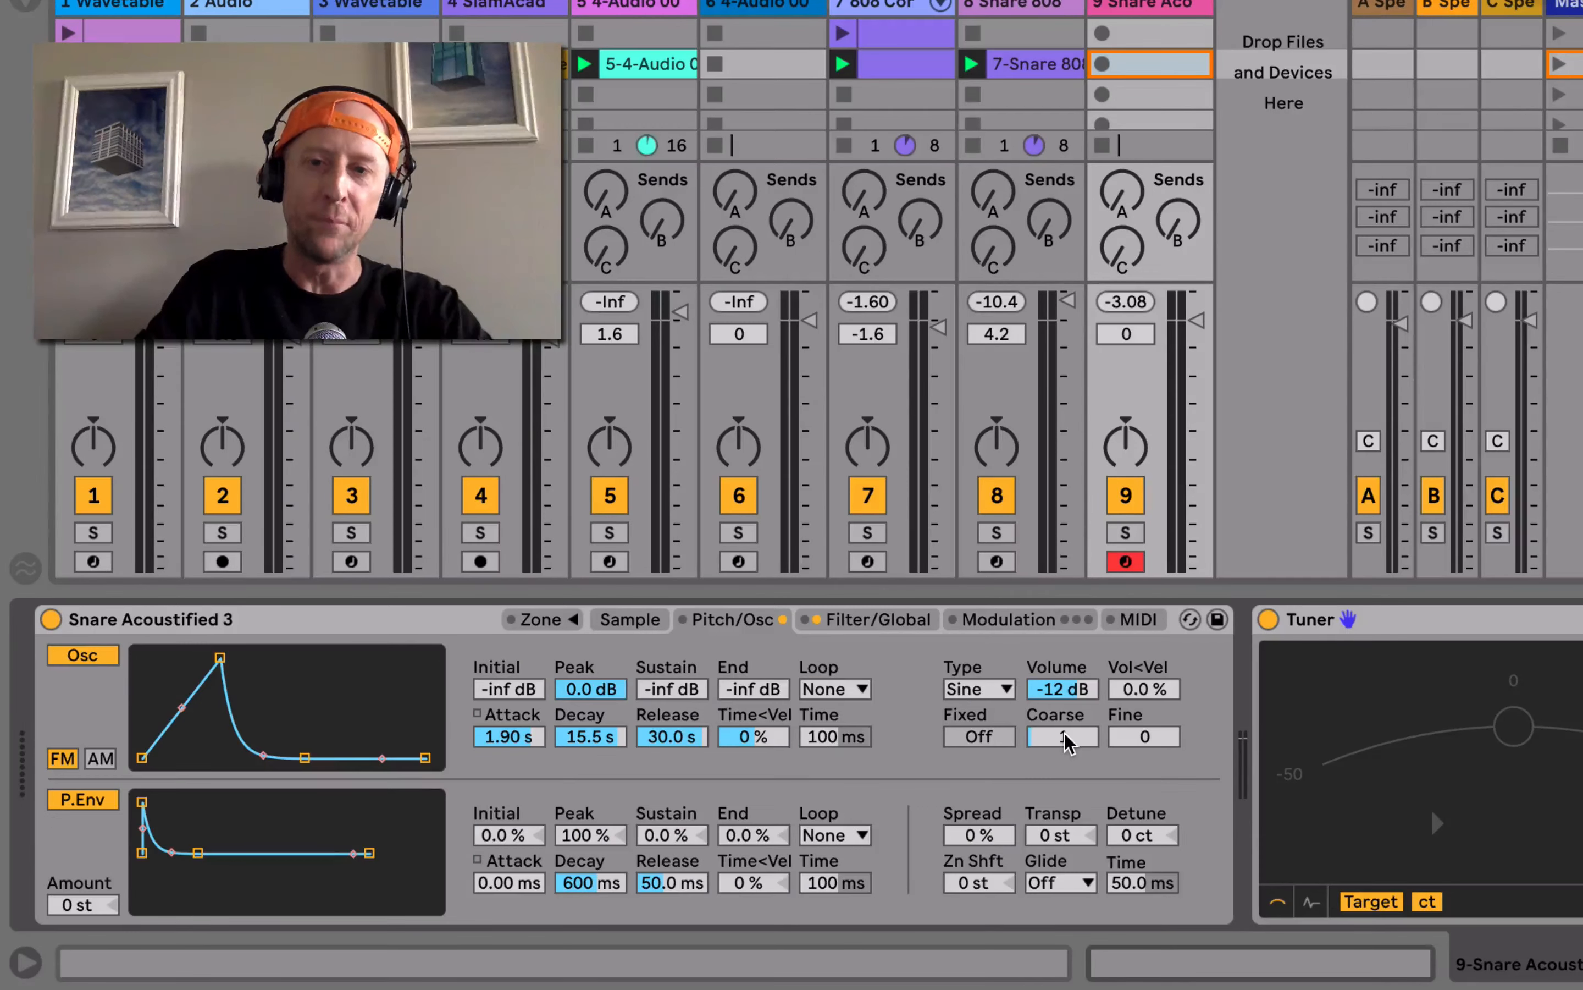
pyautogui.moveTo(1064, 732); pyautogui.dragTo(1066, 733)
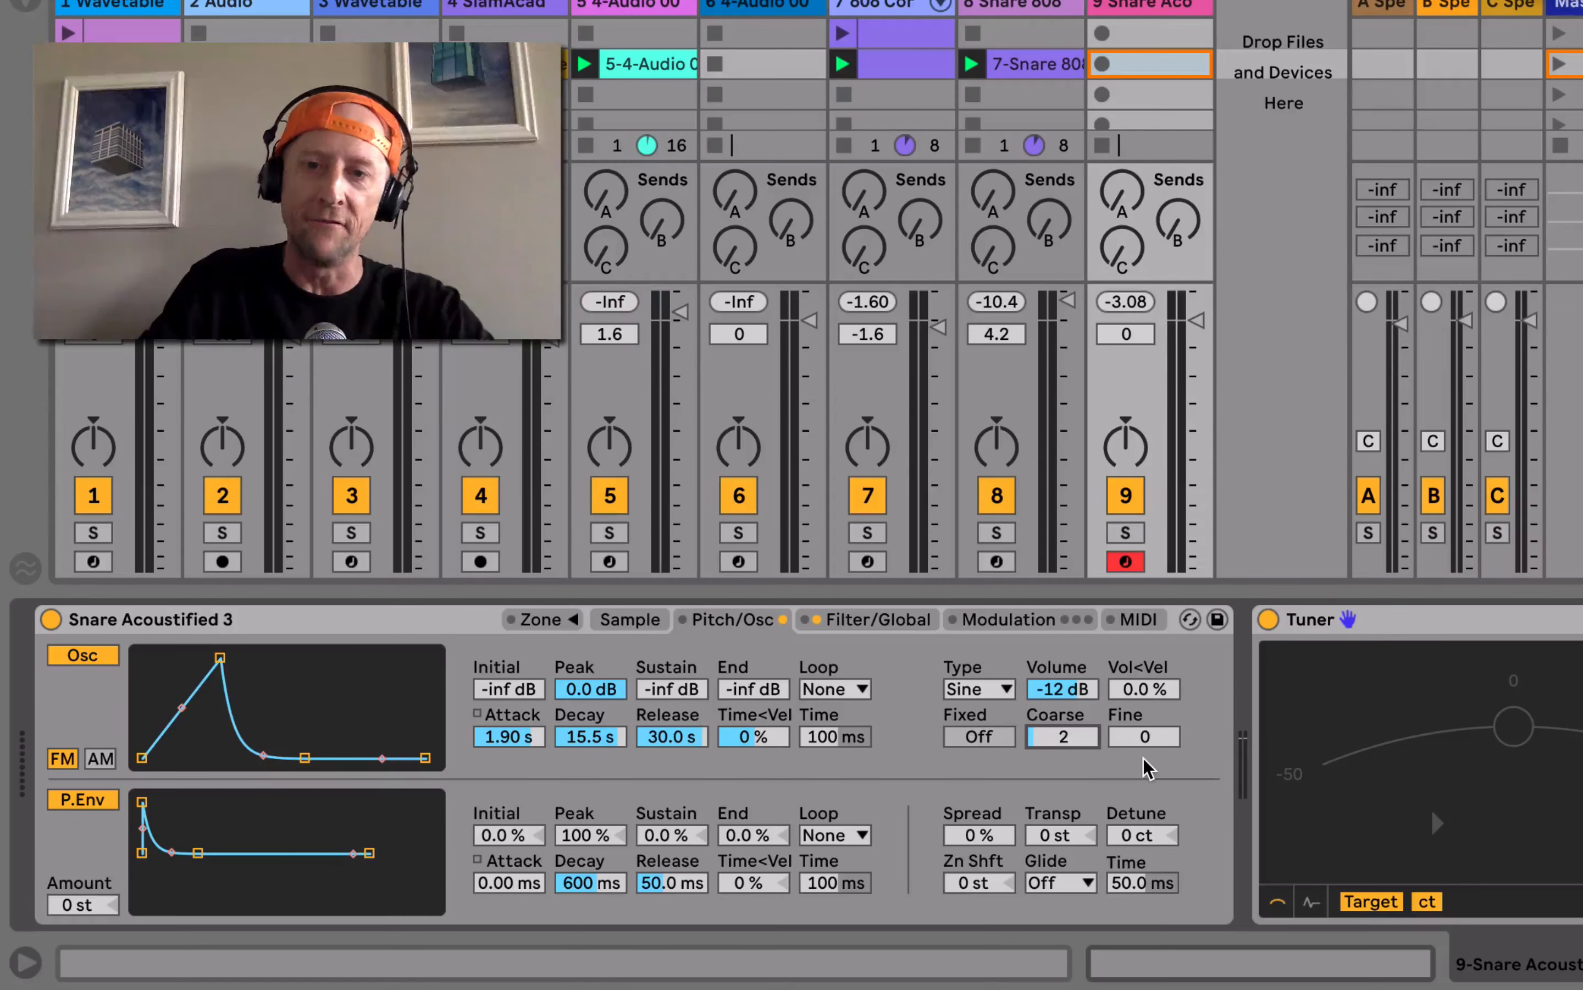
pyautogui.press('Up')
pyautogui.press('Up')
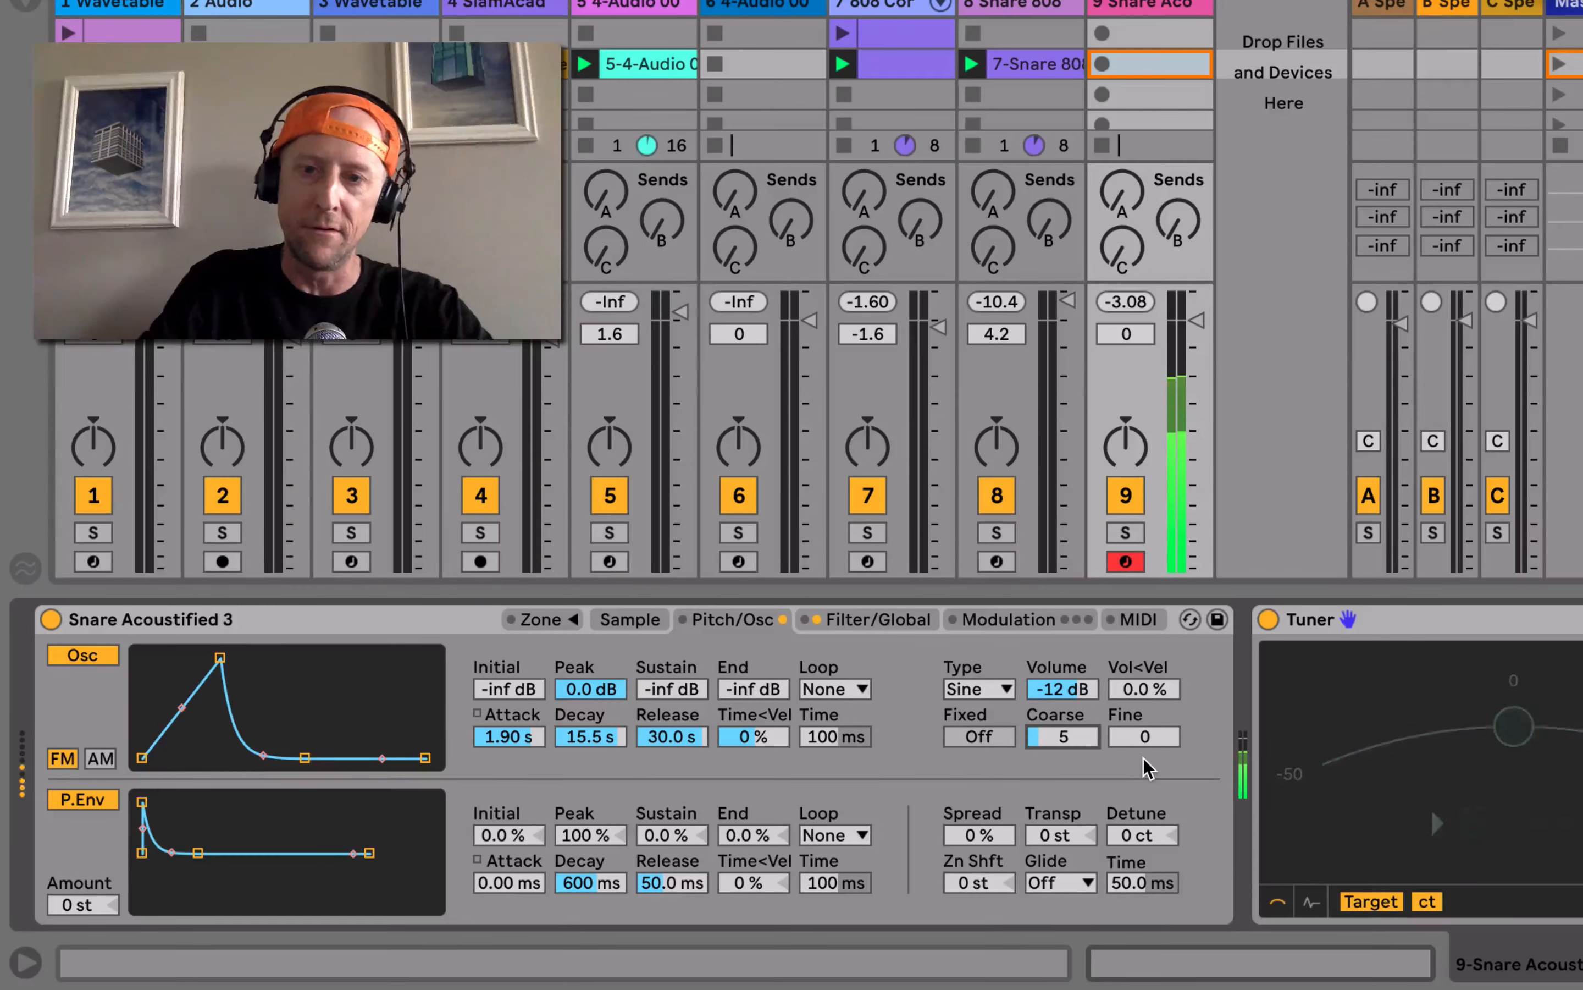
pyautogui.press('Up')
pyautogui.press('Up')
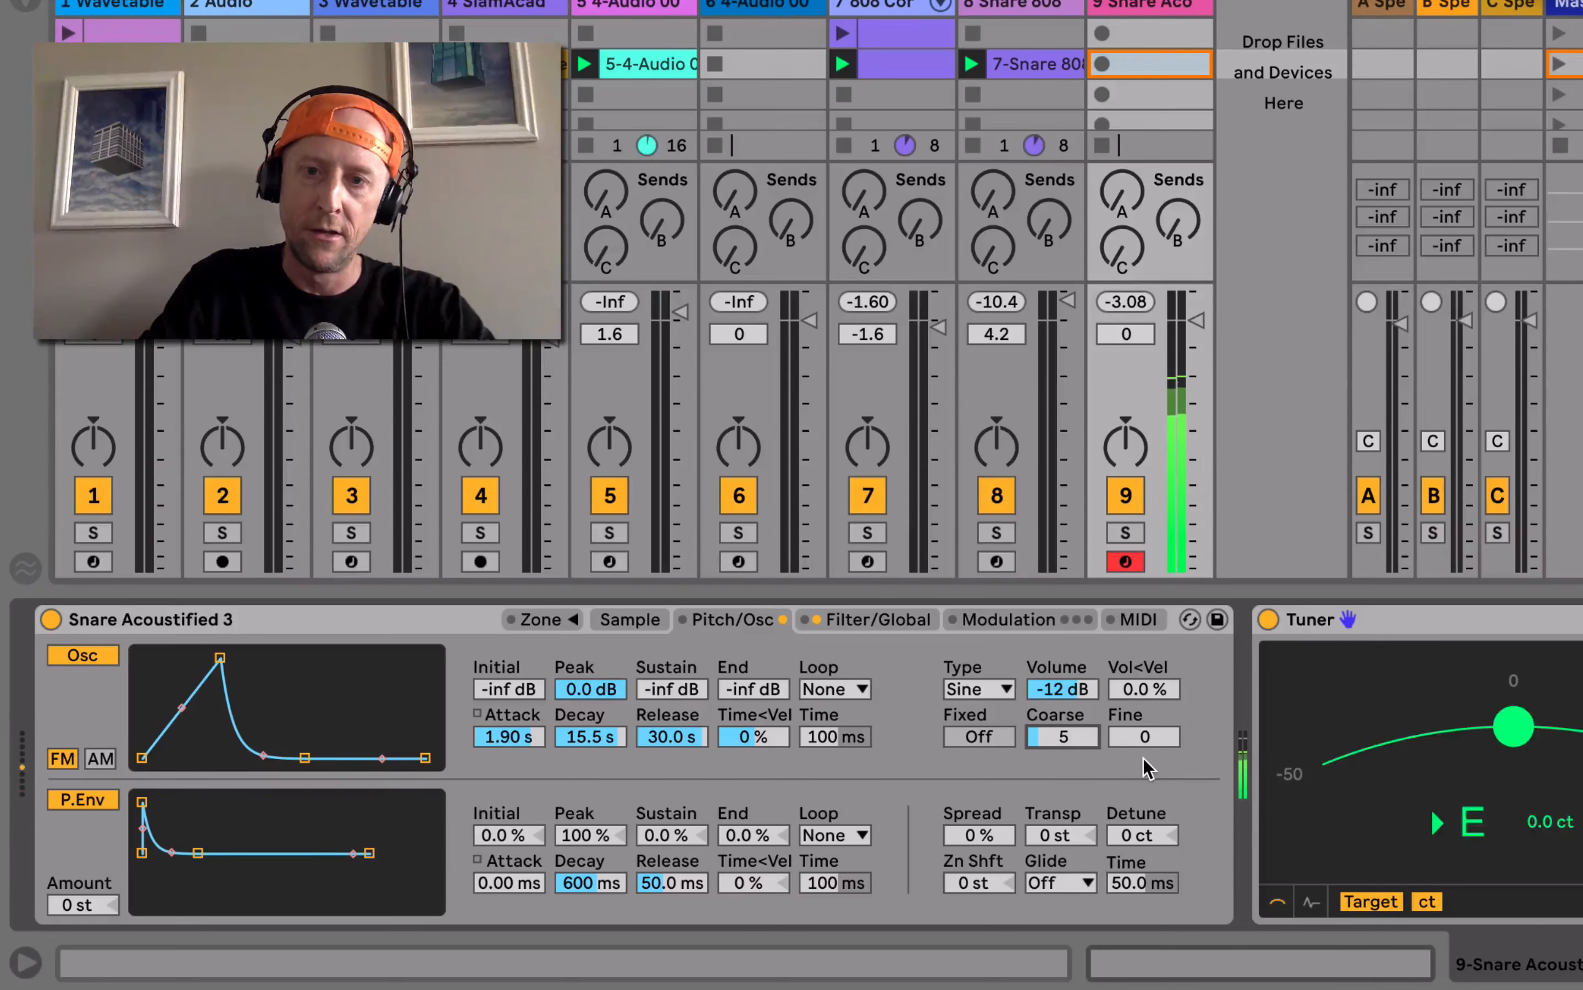
pyautogui.moveTo(1059, 745)
pyautogui.mouseDown()
pyautogui.moveTo(1059, 691)
pyautogui.moveTo(1059, 745)
pyautogui.mouseUp()
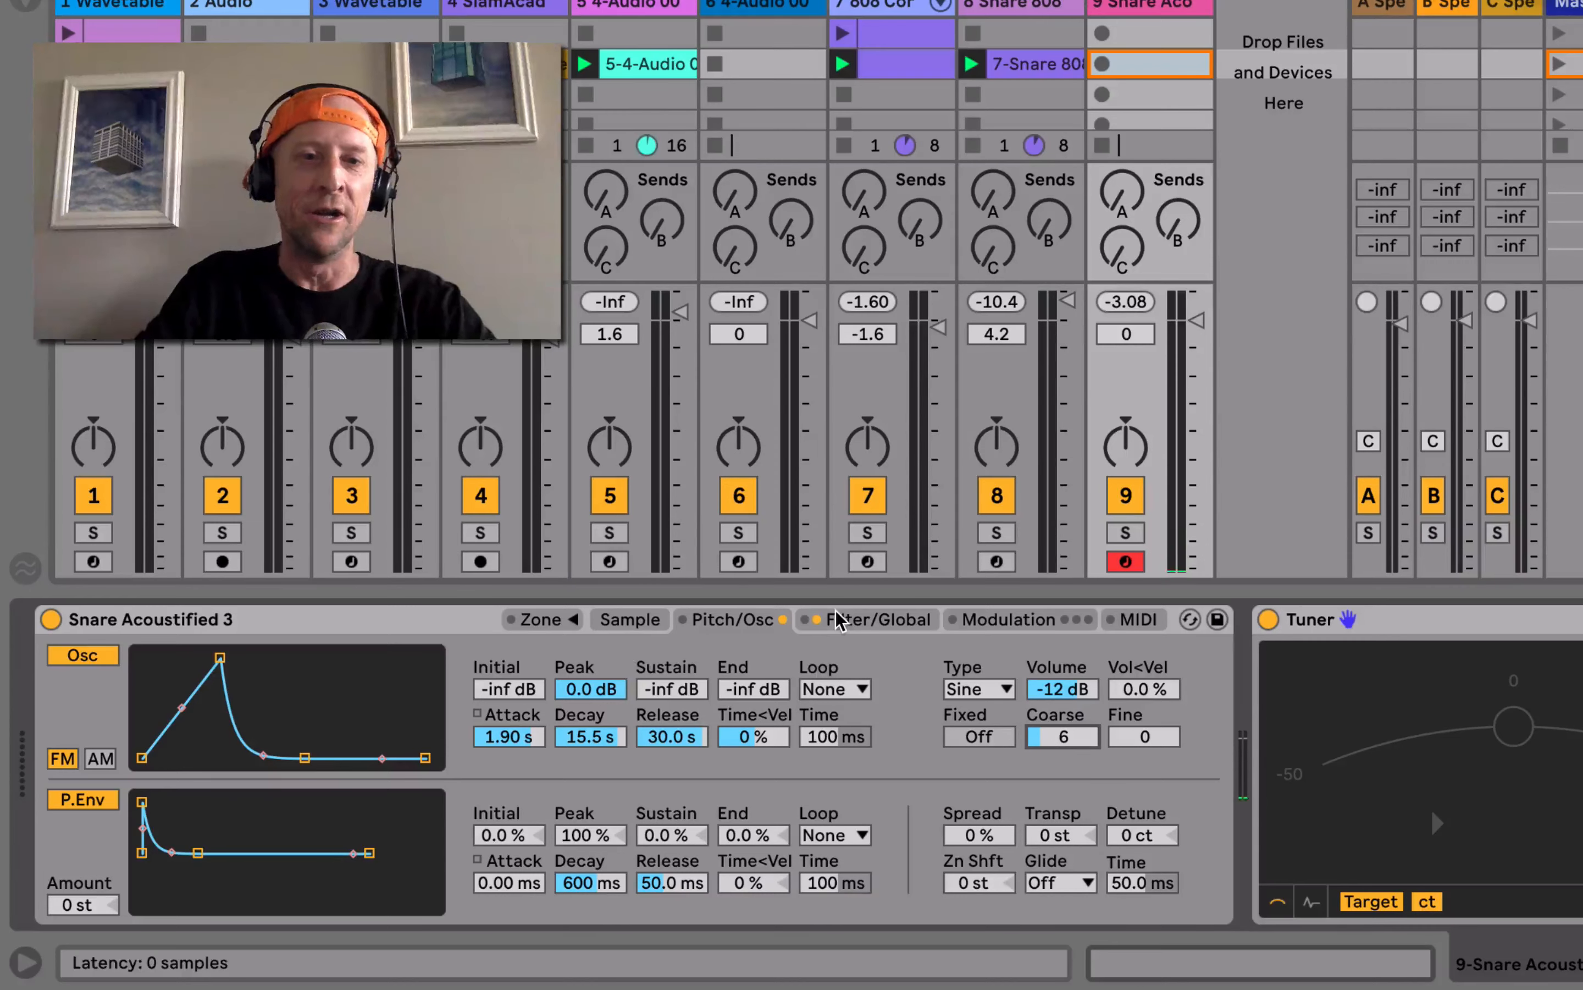
# - Set the oscillator envelope to Loop mode with about 342 ms attack, 584 ms decay, -30 dB sustain, 18.1 ms release and -69 dB end
pyautogui.click(838, 690)
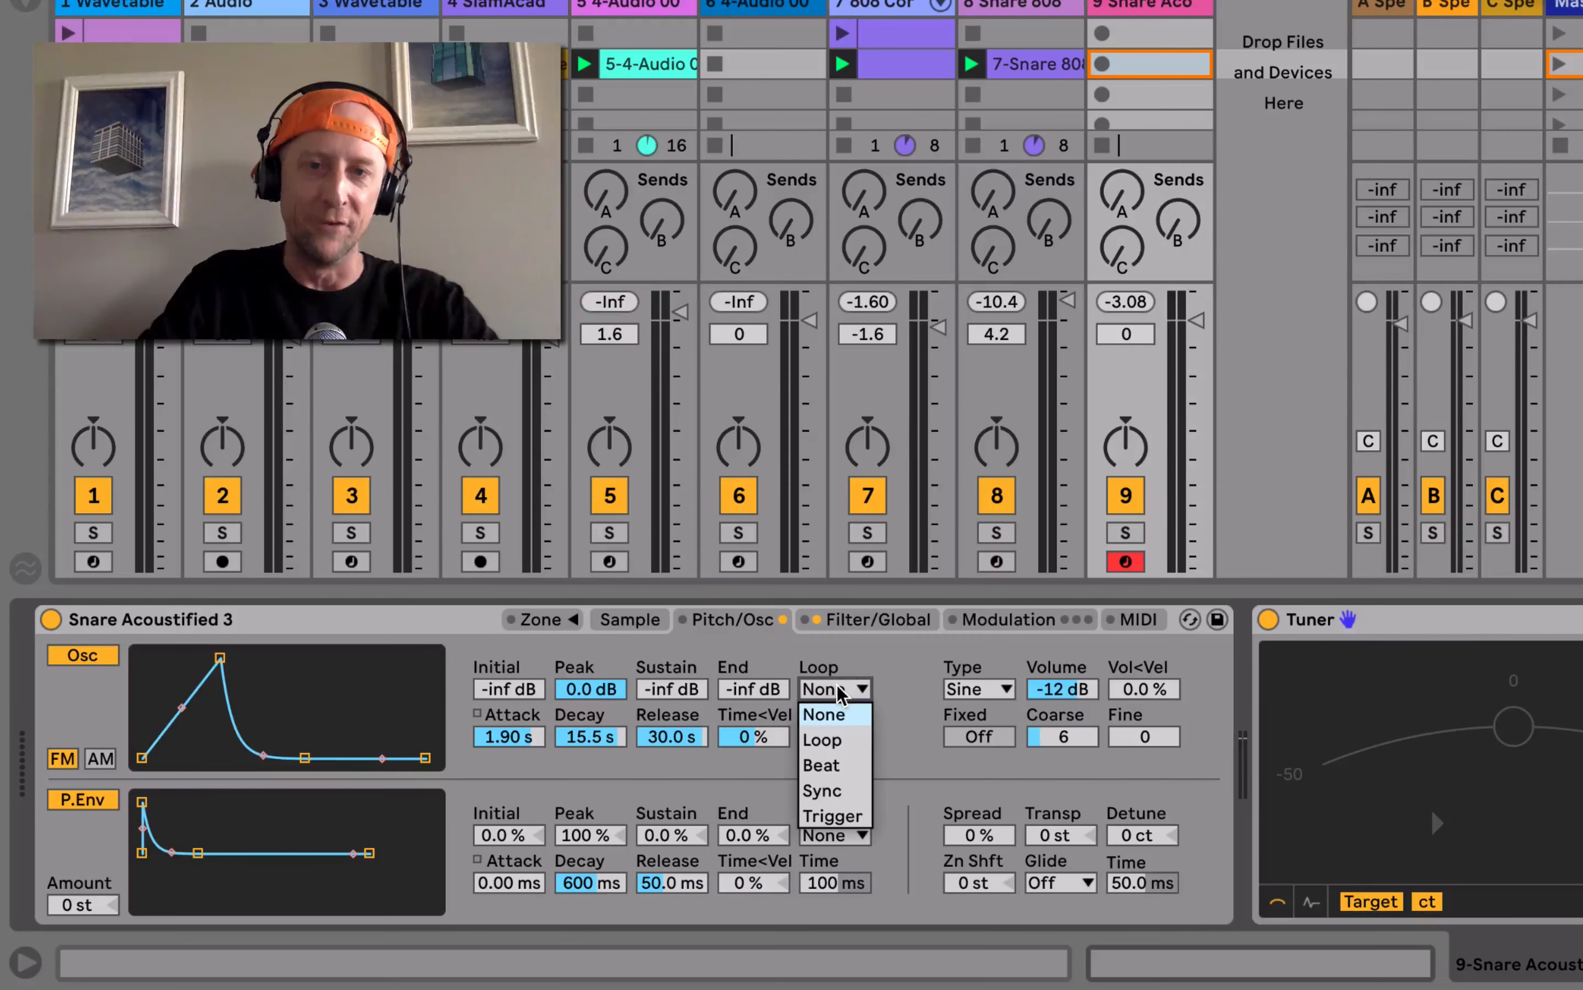
pyautogui.click(836, 739)
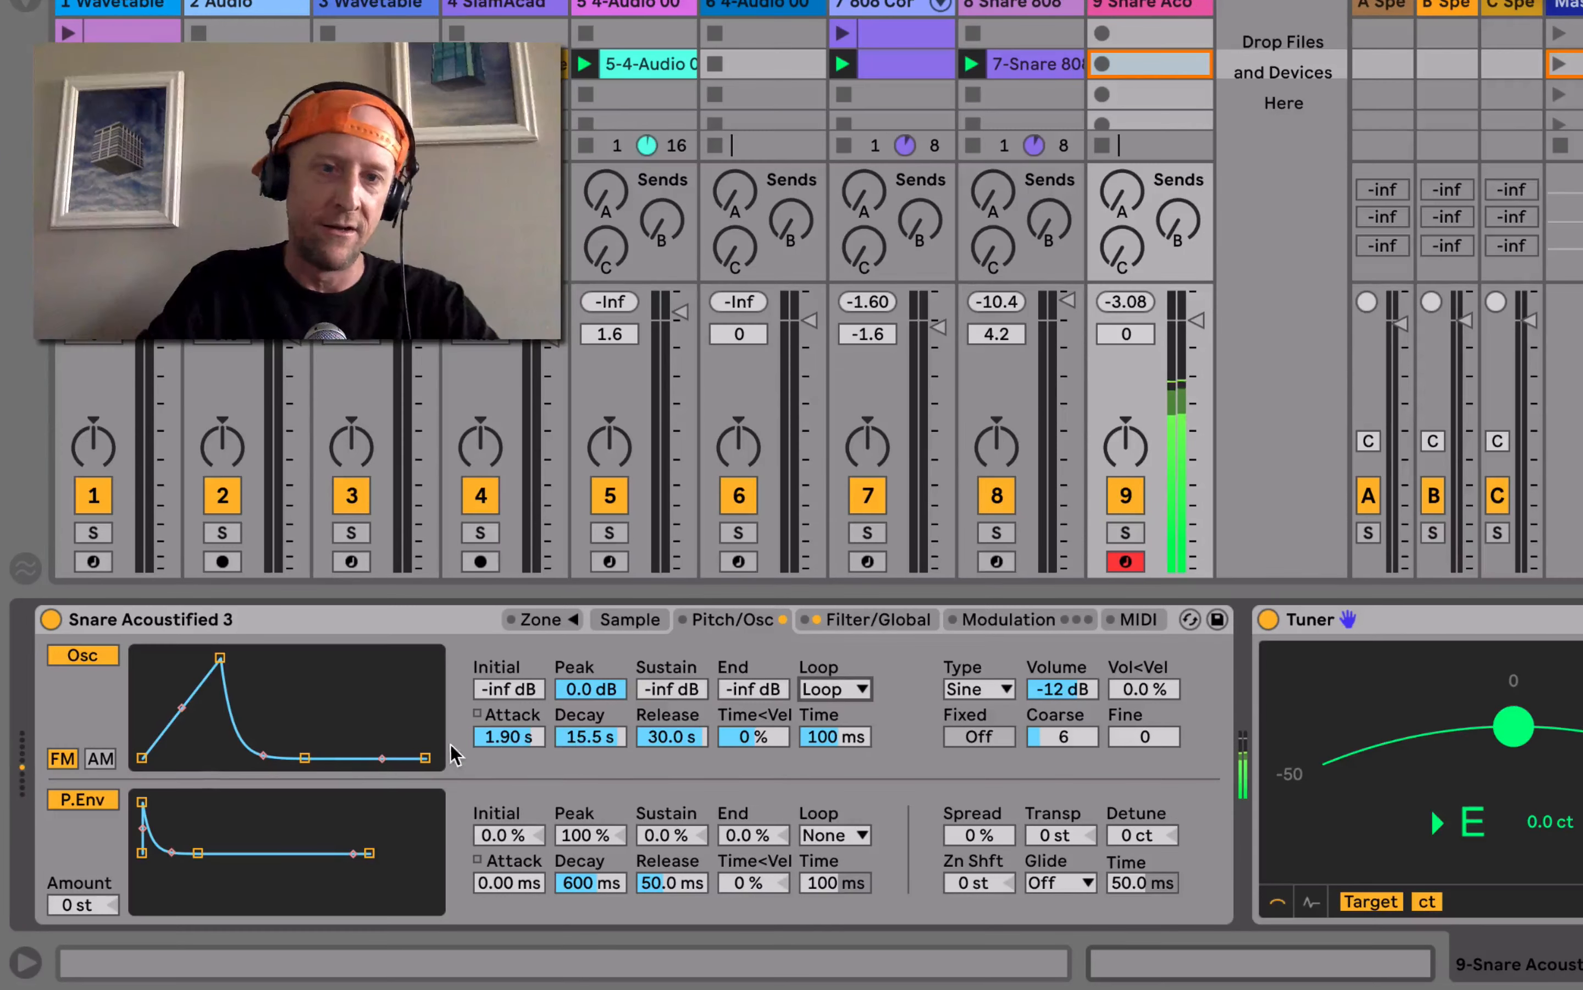
pyautogui.moveTo(425, 759); pyautogui.dragTo(234, 757)
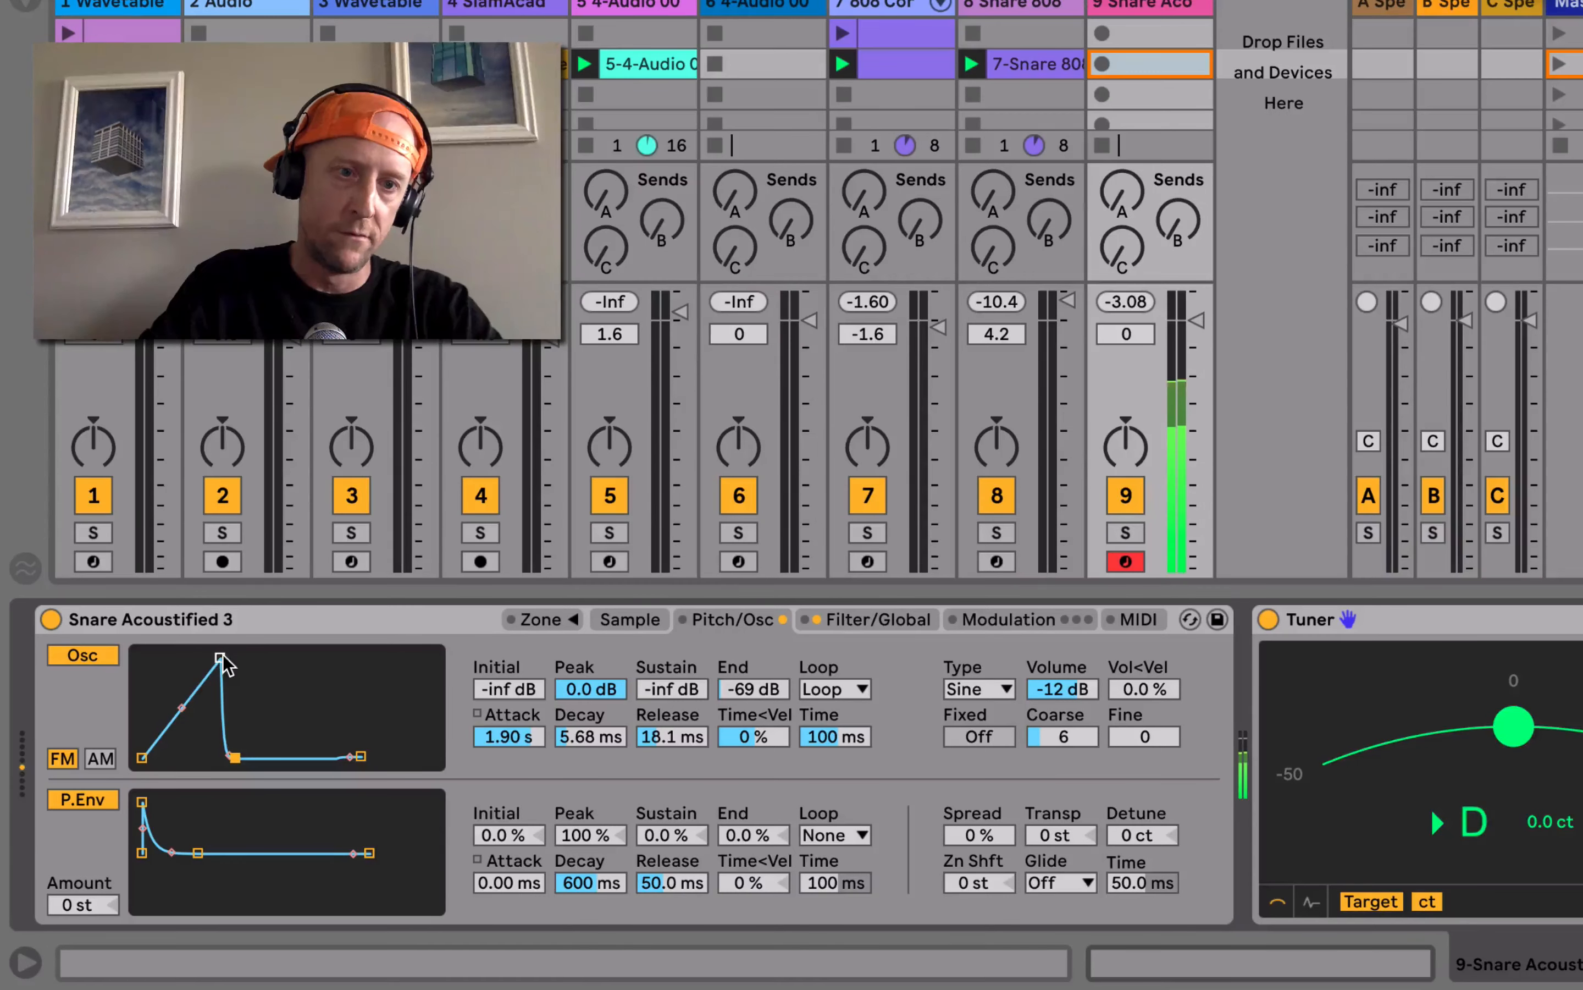
pyautogui.moveTo(221, 659); pyautogui.dragTo(206, 660)
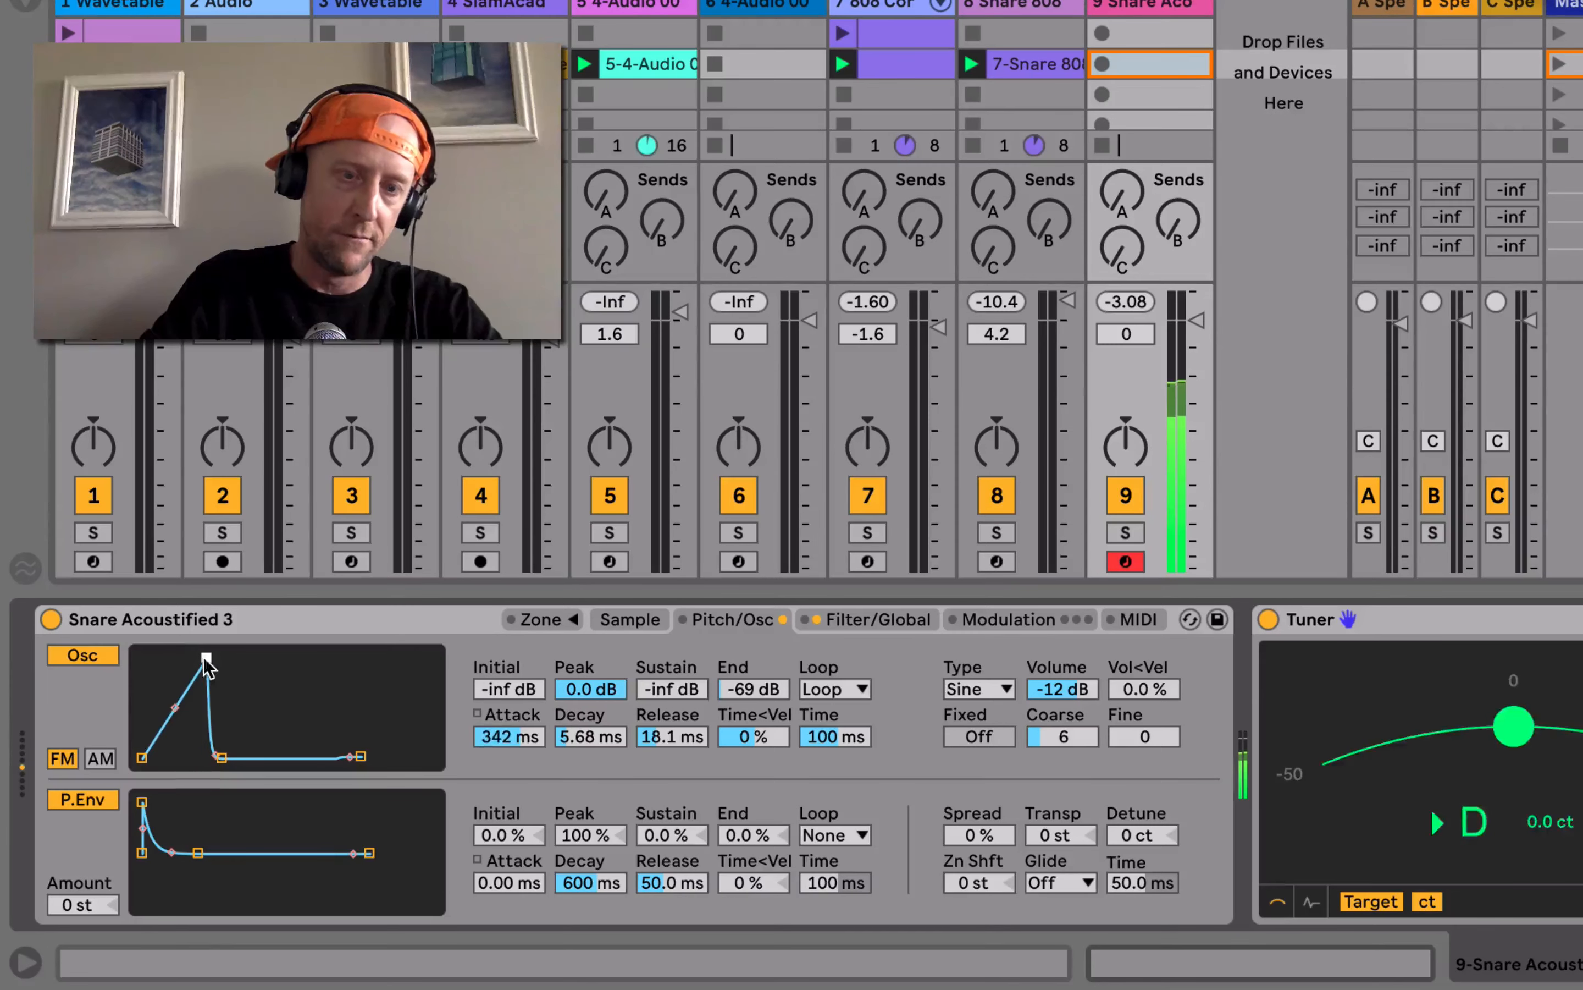
pyautogui.moveTo(221, 757); pyautogui.dragTo(262, 728)
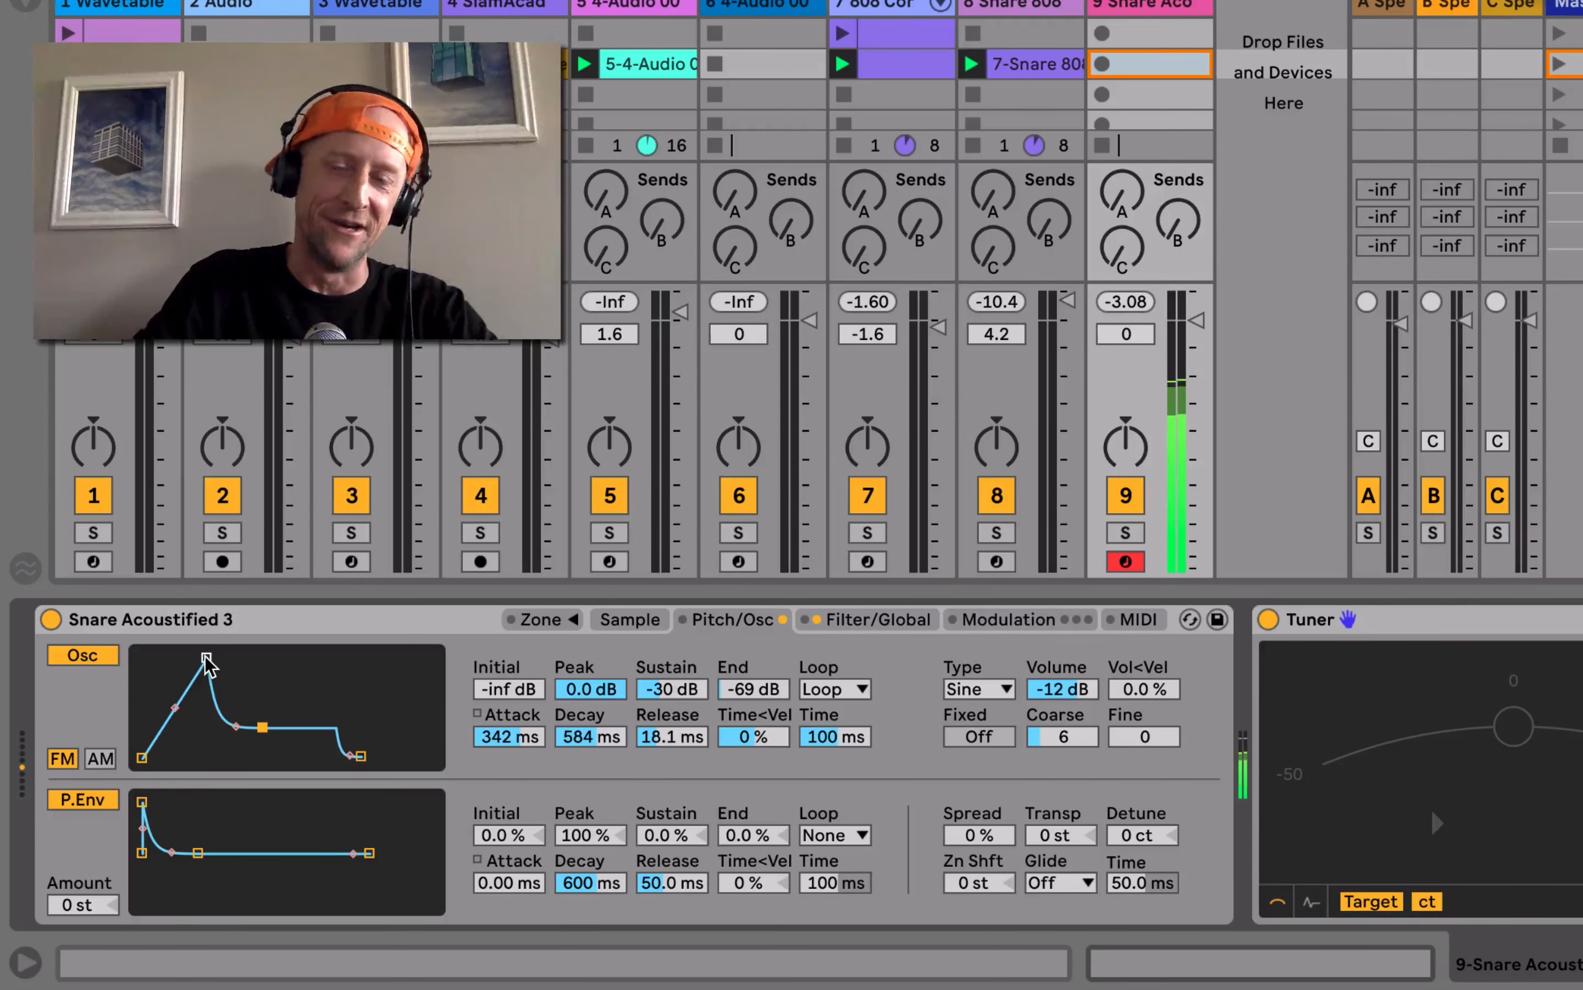
# - Set the looping oscillator envelope to 267 ms loop time, about 650 ms attack, -2.0 dB peak, 5.92 s decay and -31 dB sustain
pyautogui.moveTo(803, 731); pyautogui.dragTo(803, 712)
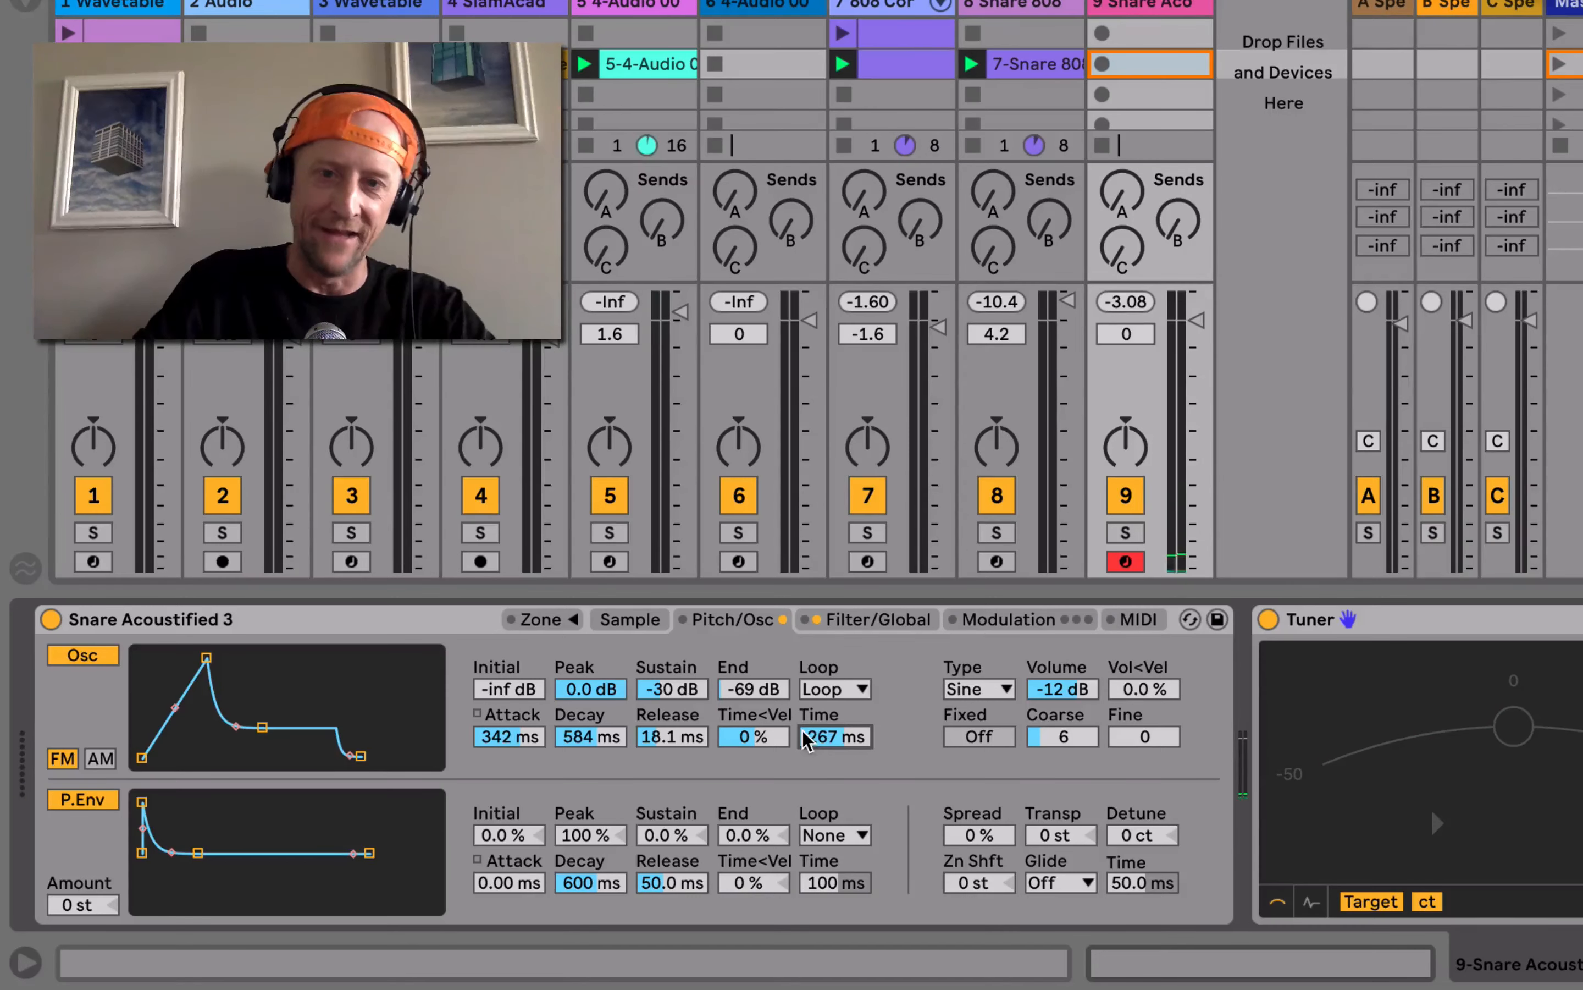
pyautogui.moveTo(205, 658); pyautogui.dragTo(211, 663)
pyautogui.moveTo(266, 723); pyautogui.dragTo(288, 730)
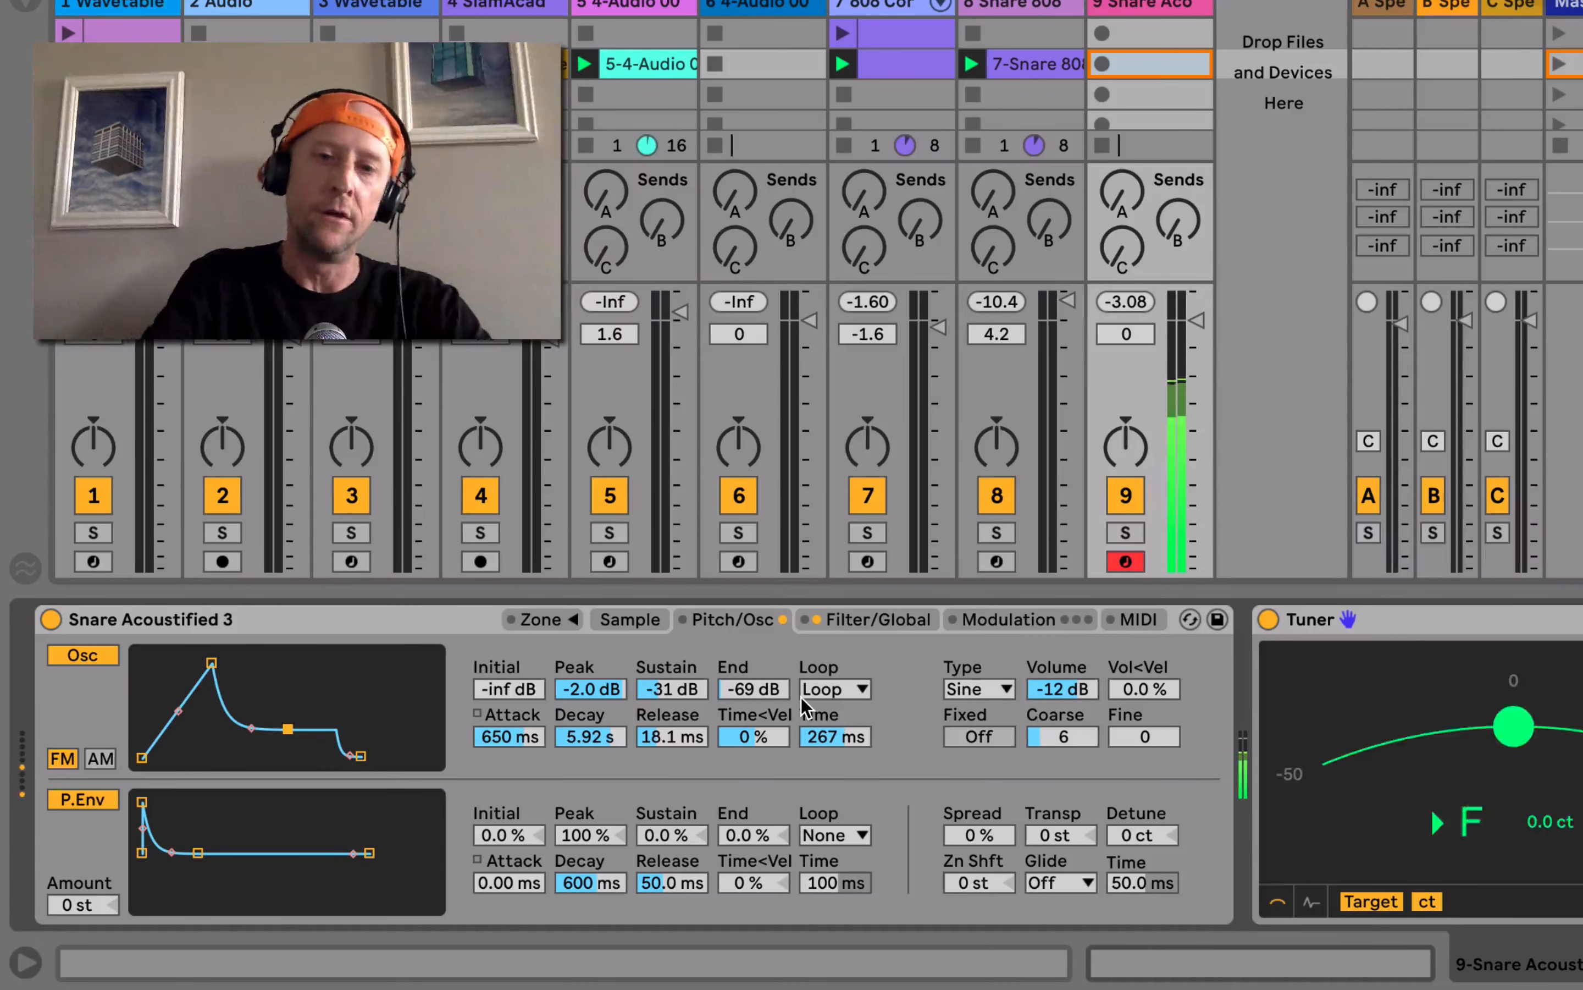
# - Open the filter cutoff to 22.0 kHz with 34% resonance and enable the Soft shaper at an amount of about 50
pyautogui.click(886, 612)
pyautogui.moveTo(318, 732); pyautogui.dragTo(352, 725)
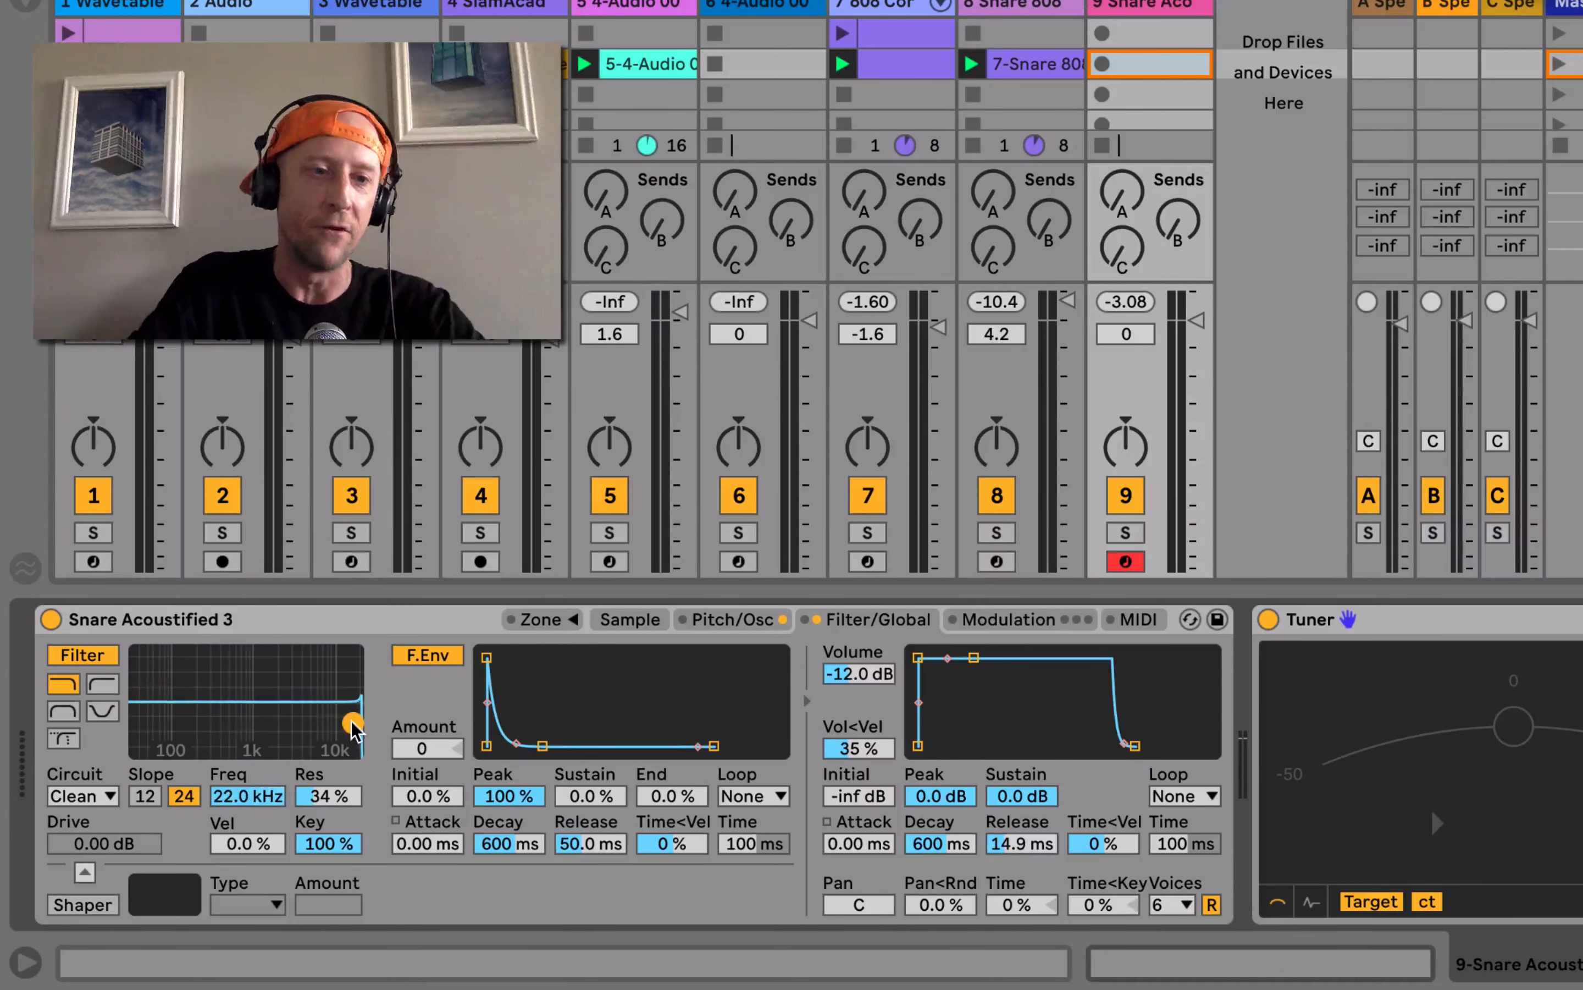
pyautogui.click(63, 904)
pyautogui.moveTo(328, 904); pyautogui.dragTo(328, 891)
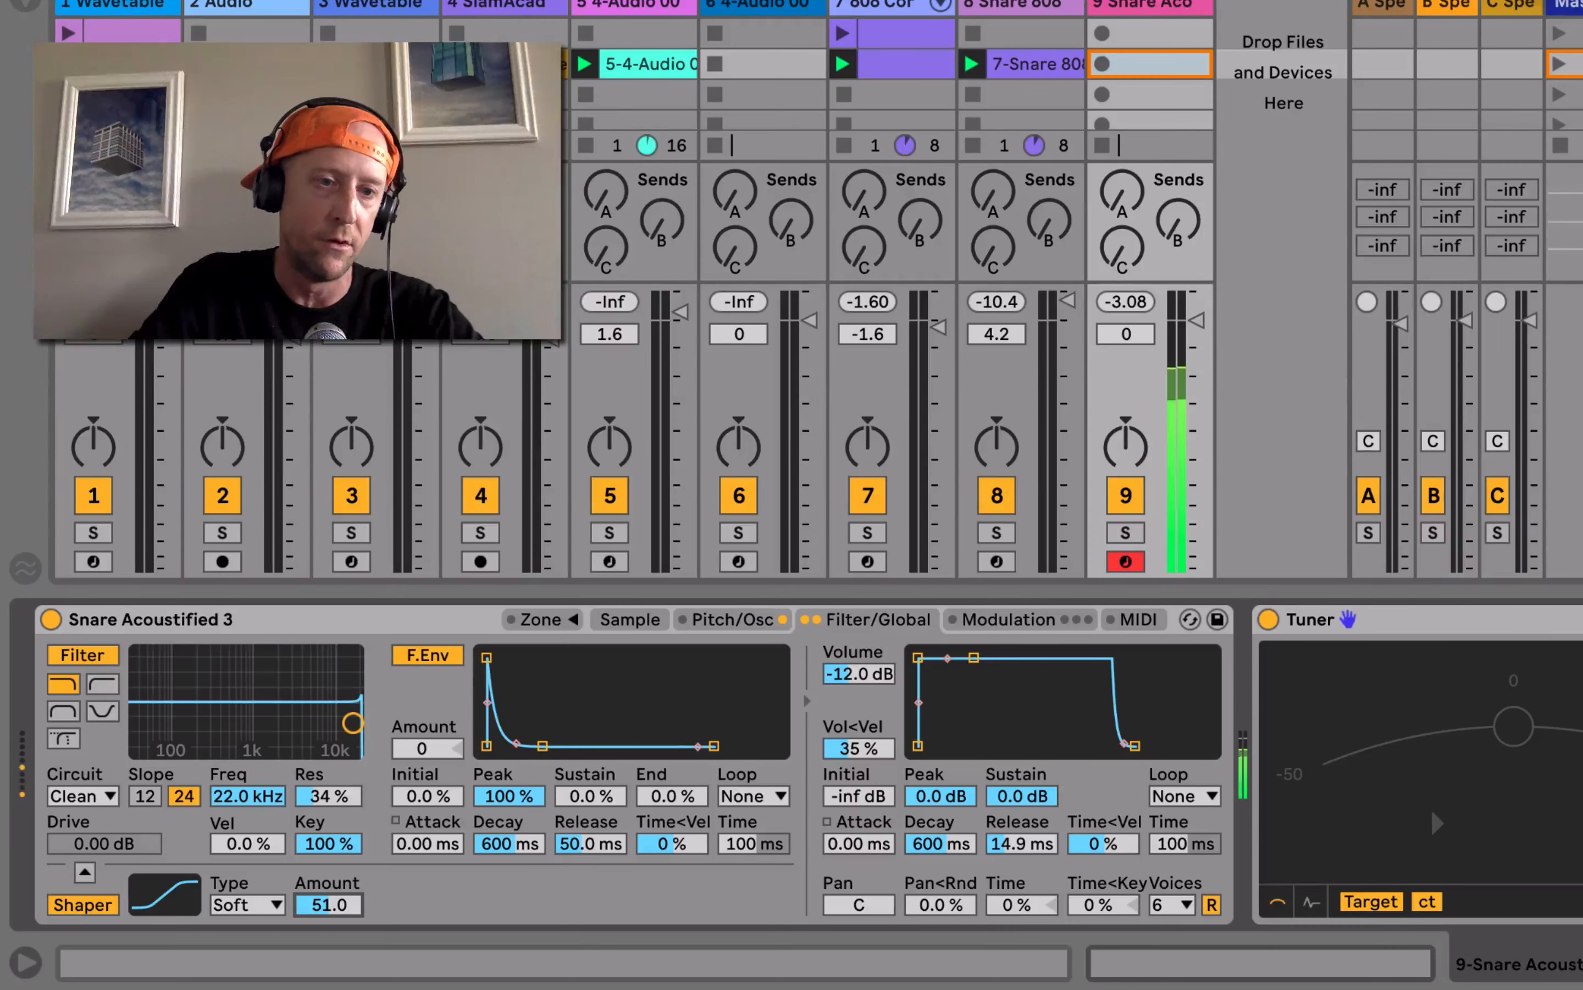
# - Change the modulation oscillator to the Sq D waveform at -22 dB volume with Coarse tuning 2
pyautogui.click(714, 620)
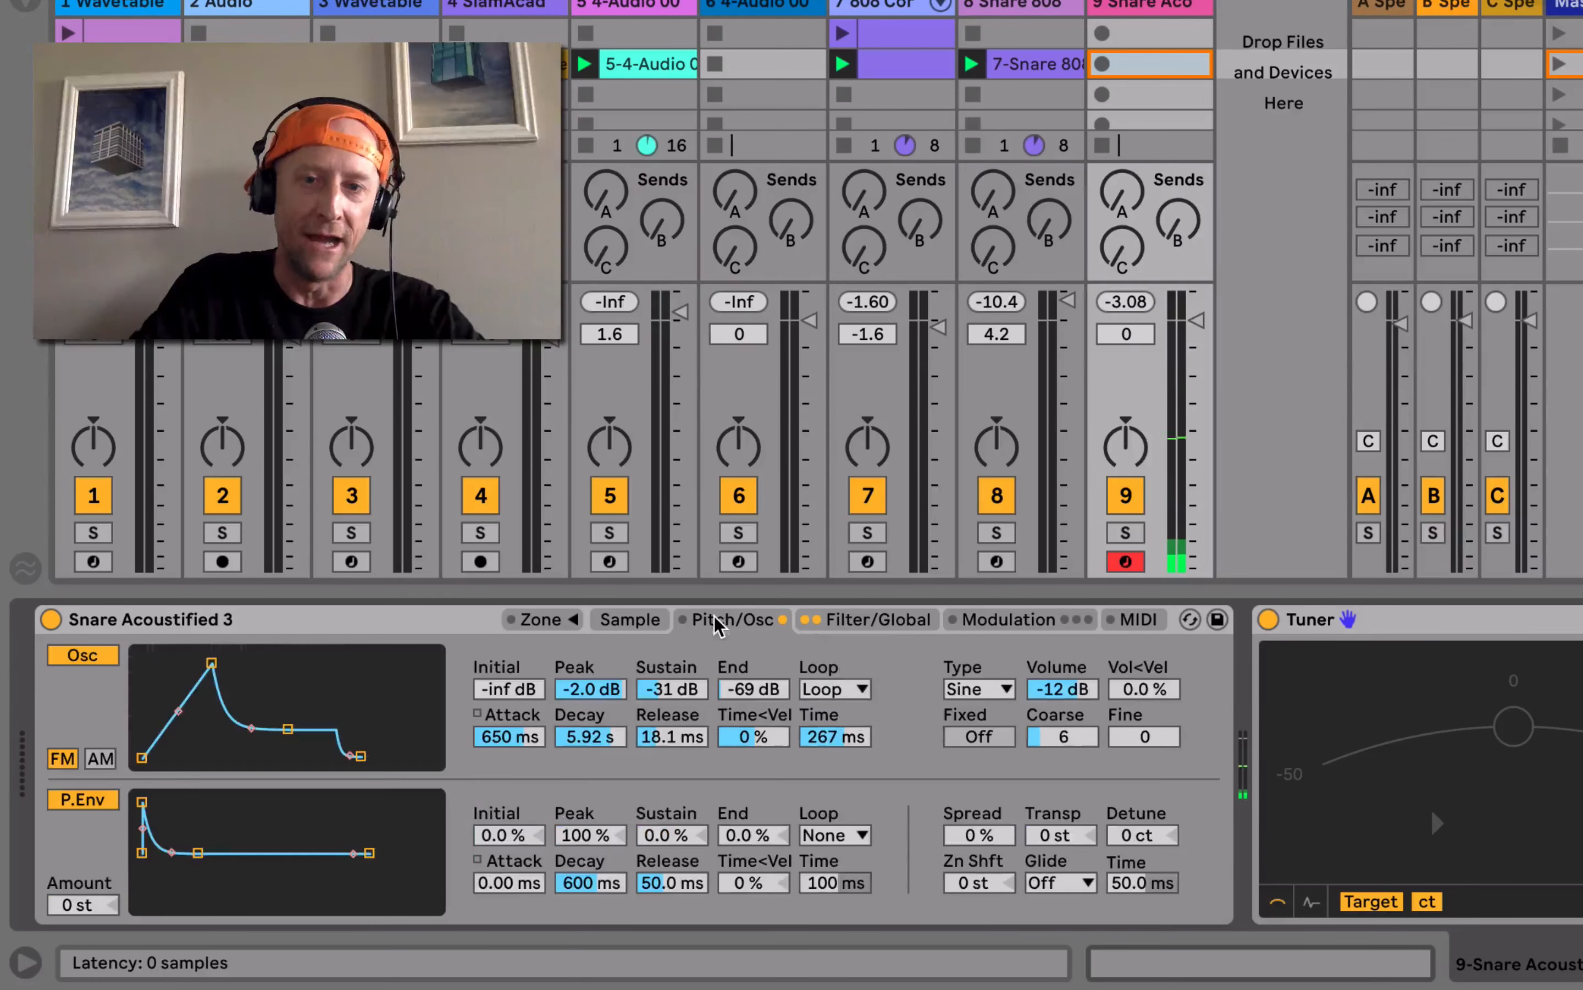
pyautogui.moveTo(1064, 687); pyautogui.dragTo(1064, 707)
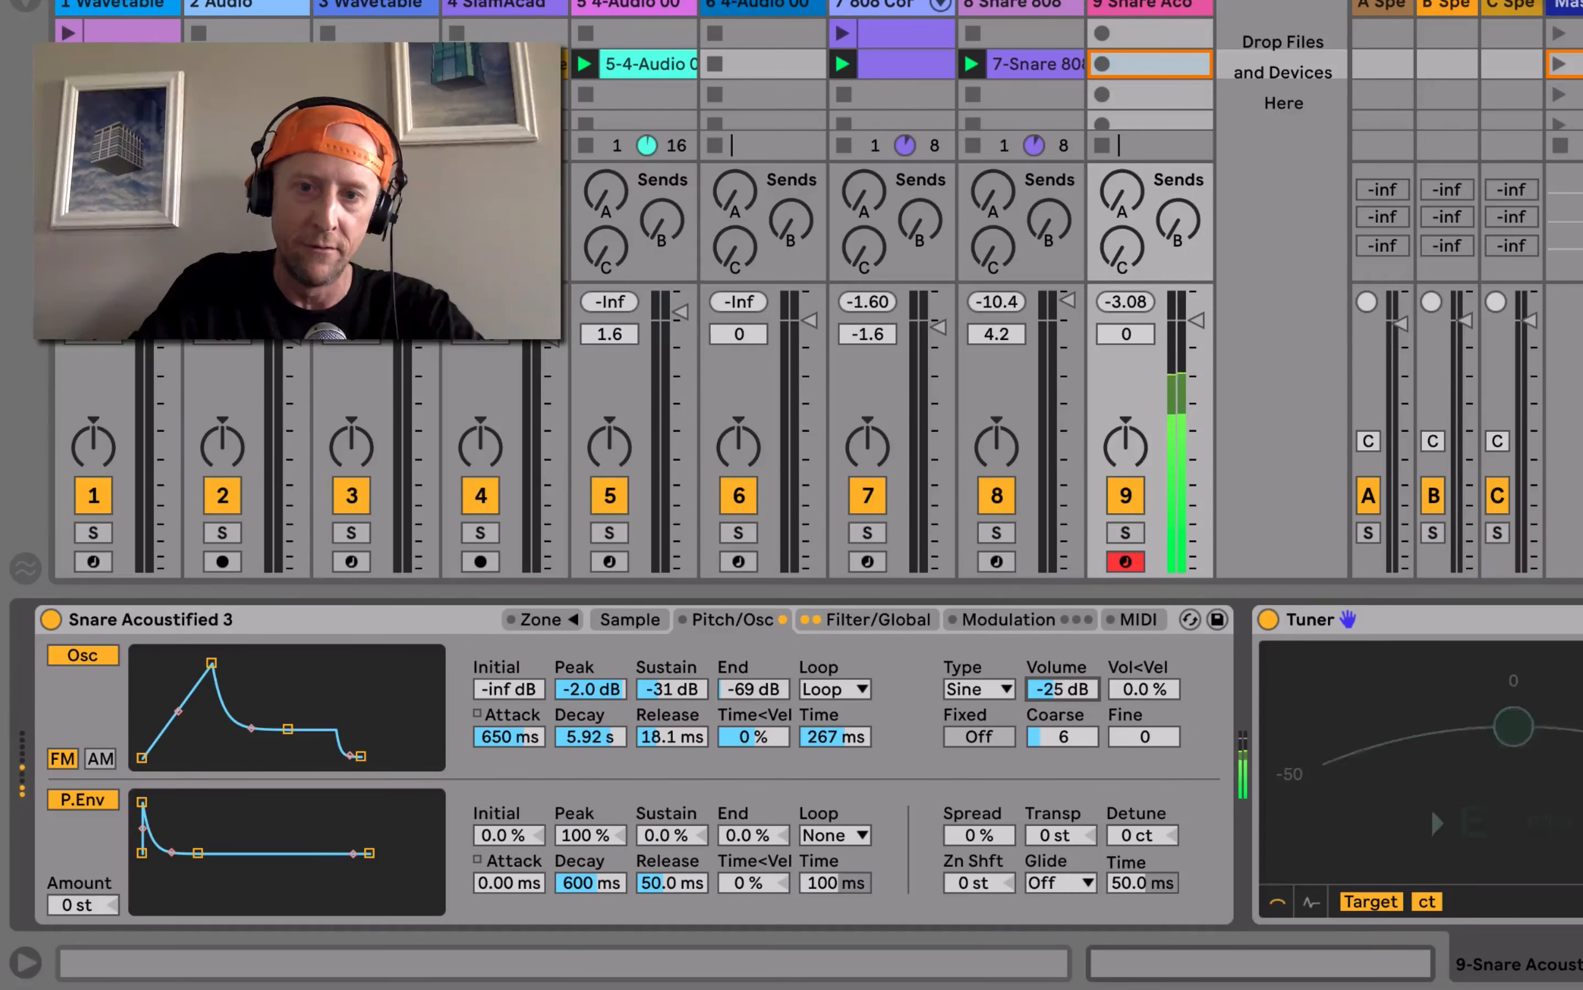
pyautogui.click(981, 689)
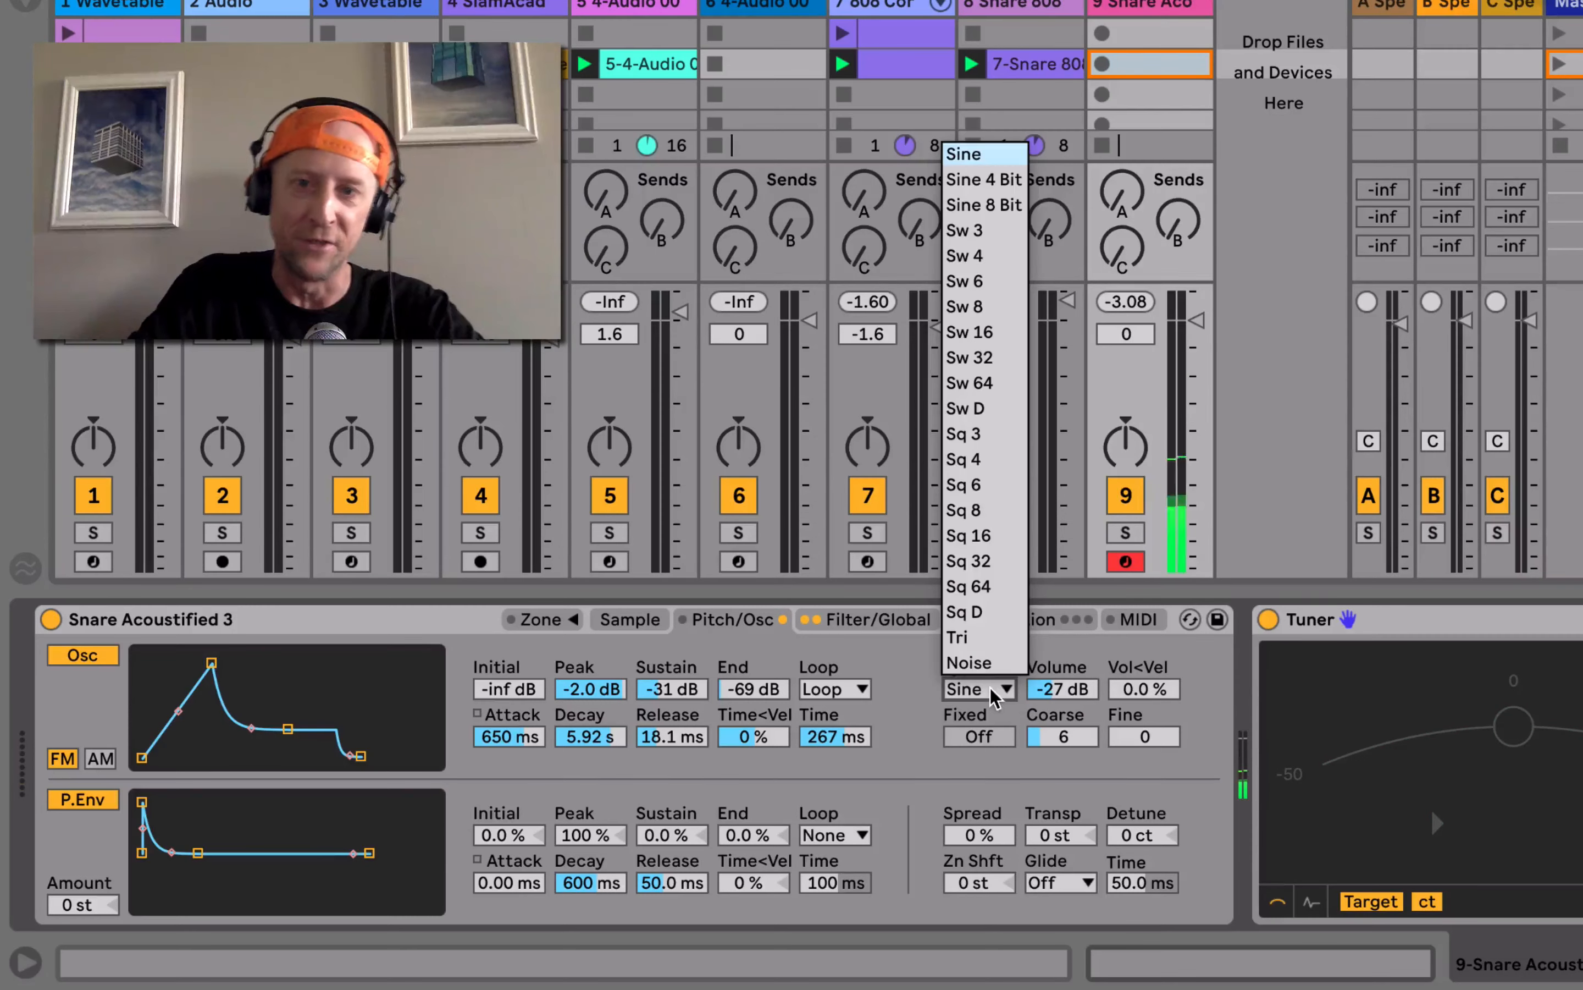
pyautogui.click(989, 636)
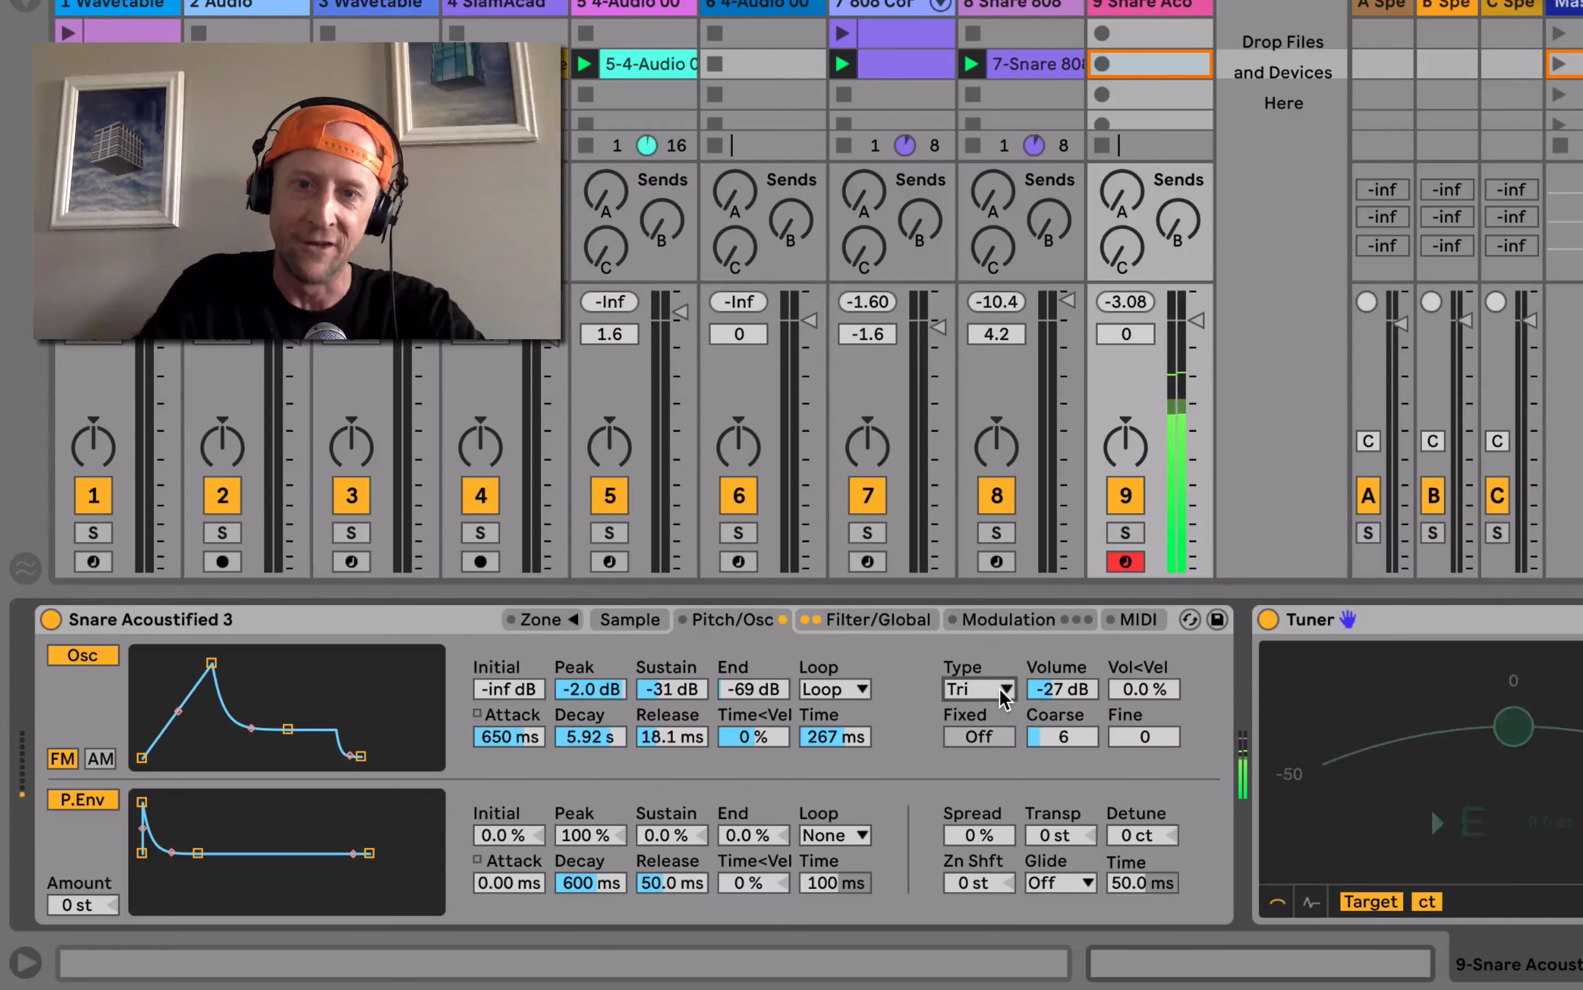
pyautogui.press('Up')
pyautogui.moveTo(1082, 684); pyautogui.dragTo(1083, 669)
pyautogui.moveTo(1077, 733); pyautogui.dragTo(1077, 745)
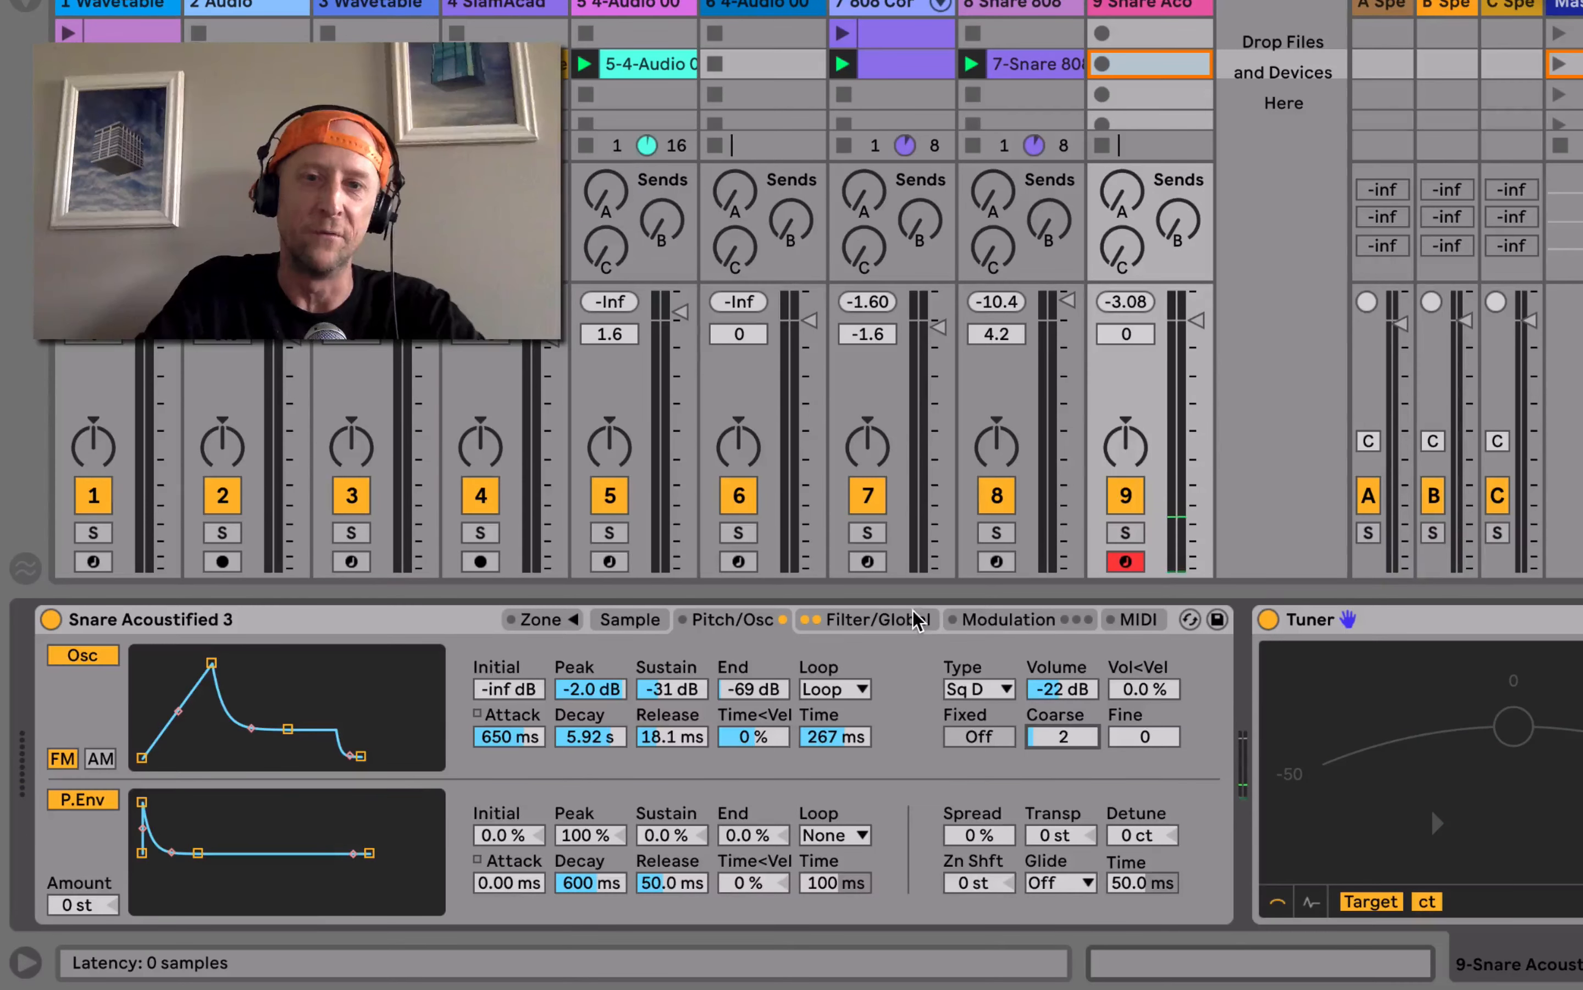
# - Shape the volume envelope with about 7.18 s decay, -10 dB sustain and 57.6 ms release, and limit the instrument to 1 voice
pyautogui.click(874, 619)
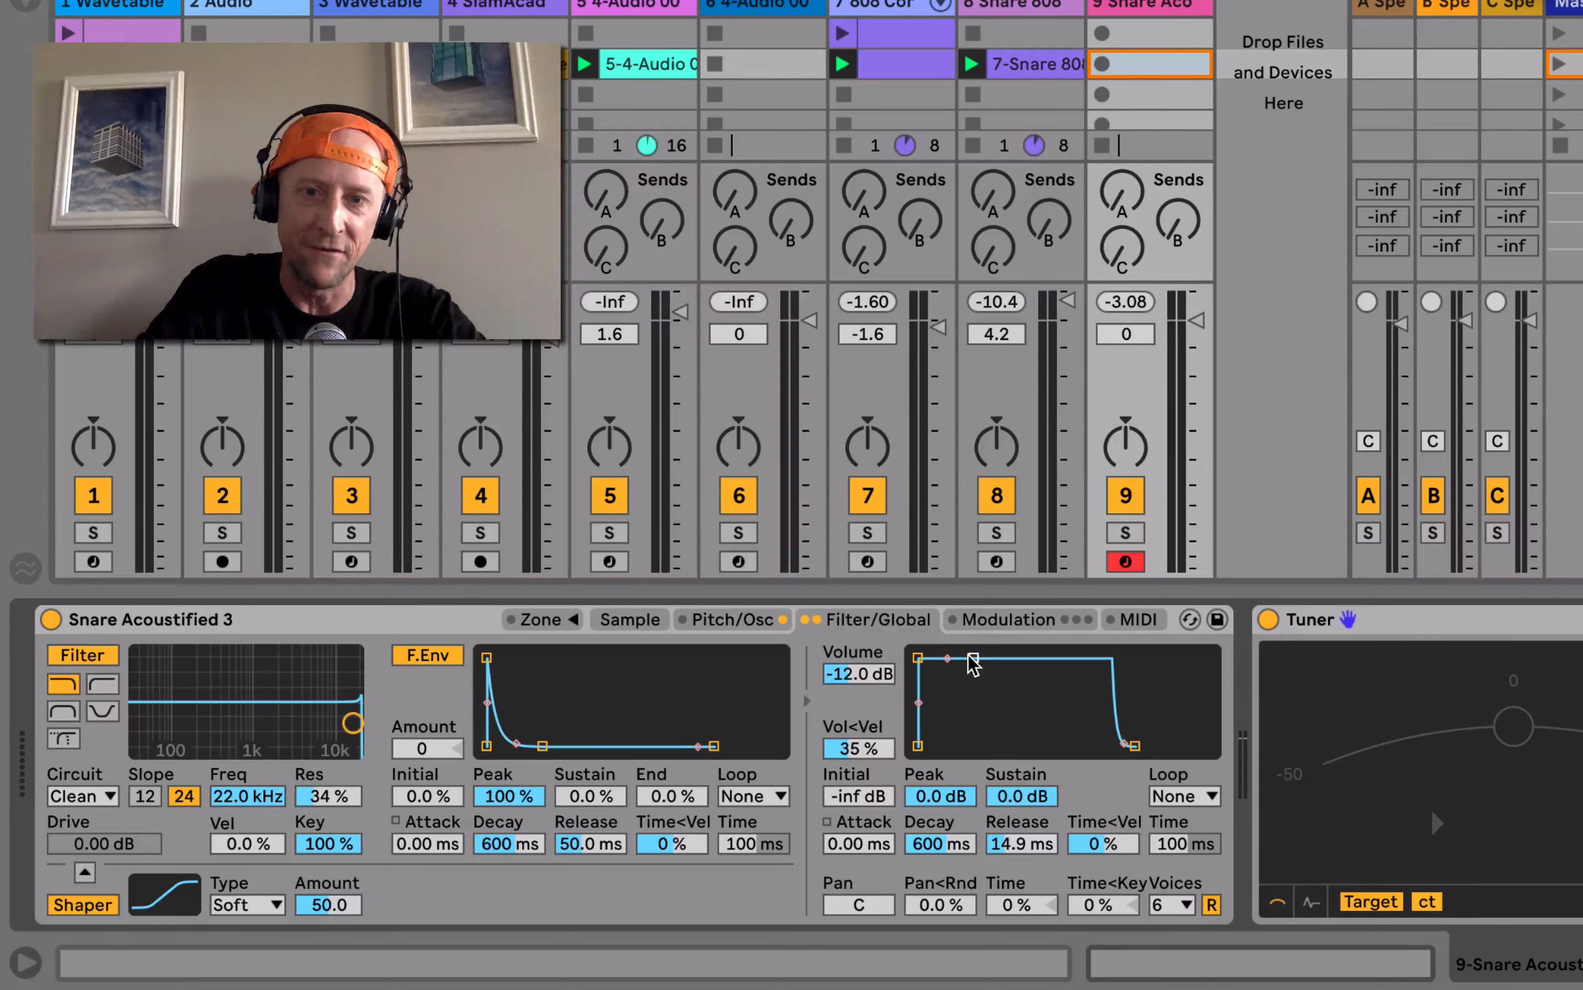
pyautogui.moveTo(973, 657); pyautogui.dragTo(1150, 745)
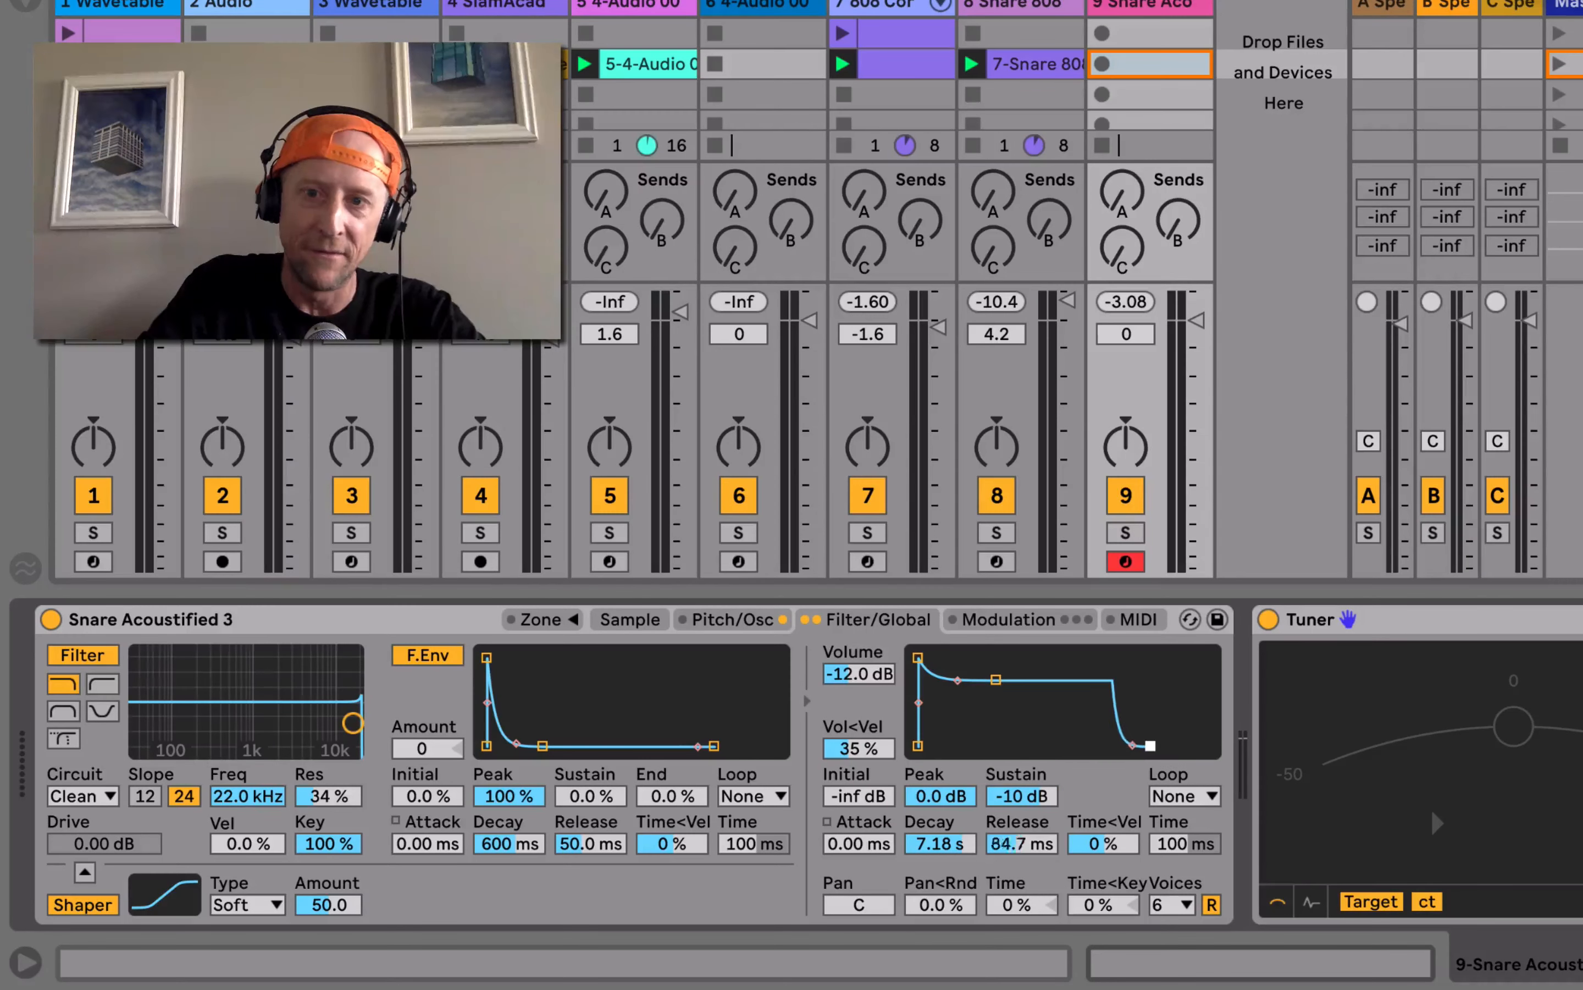
pyautogui.click(1174, 906)
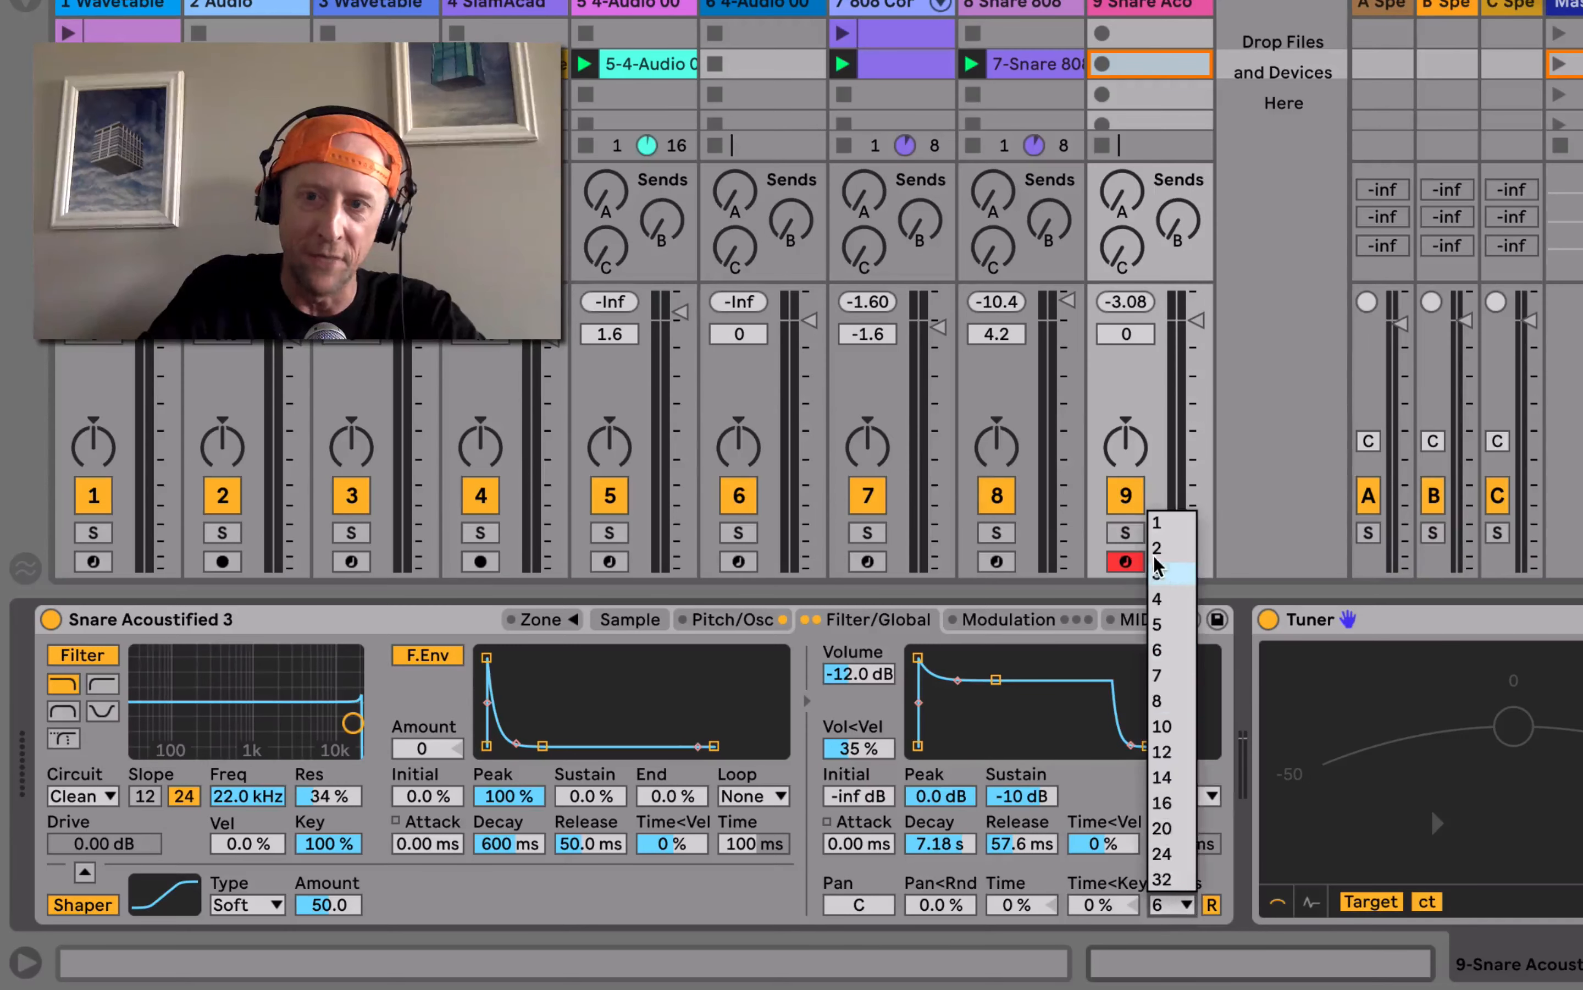
pyautogui.click(1158, 523)
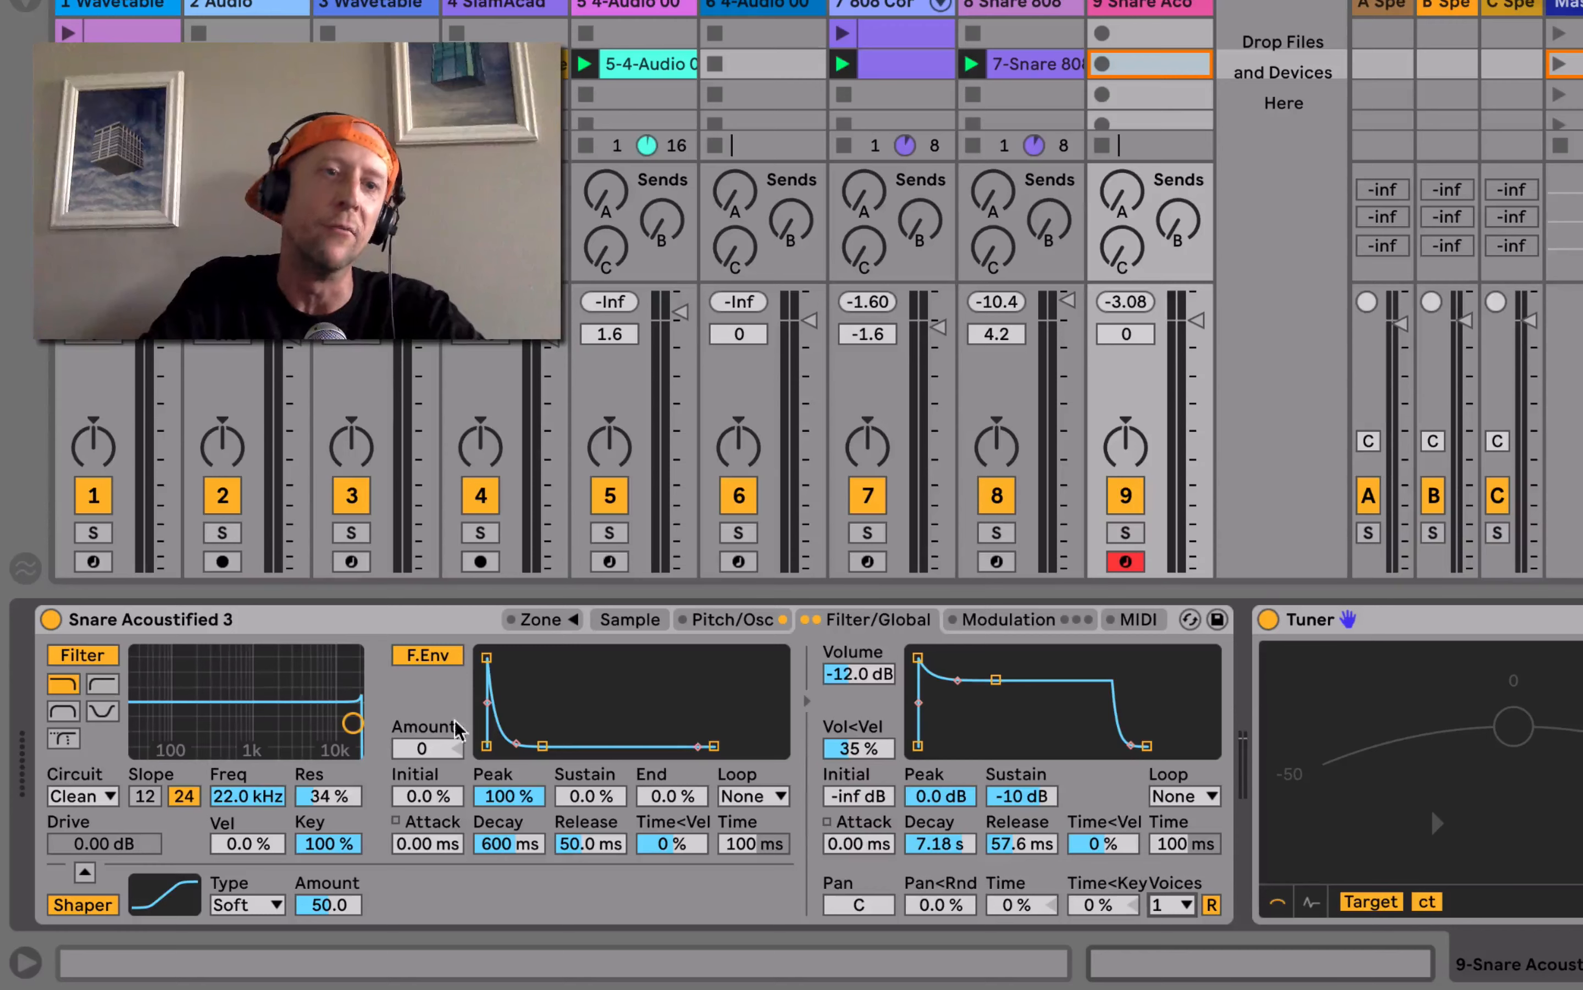
# - Lower the filter cutoff to about 534 Hz with 43% resonance and modulate it by 21.4 with LFO 1 synced to 1/8 beats
pyautogui.moveTo(347, 727); pyautogui.dragTo(232, 716)
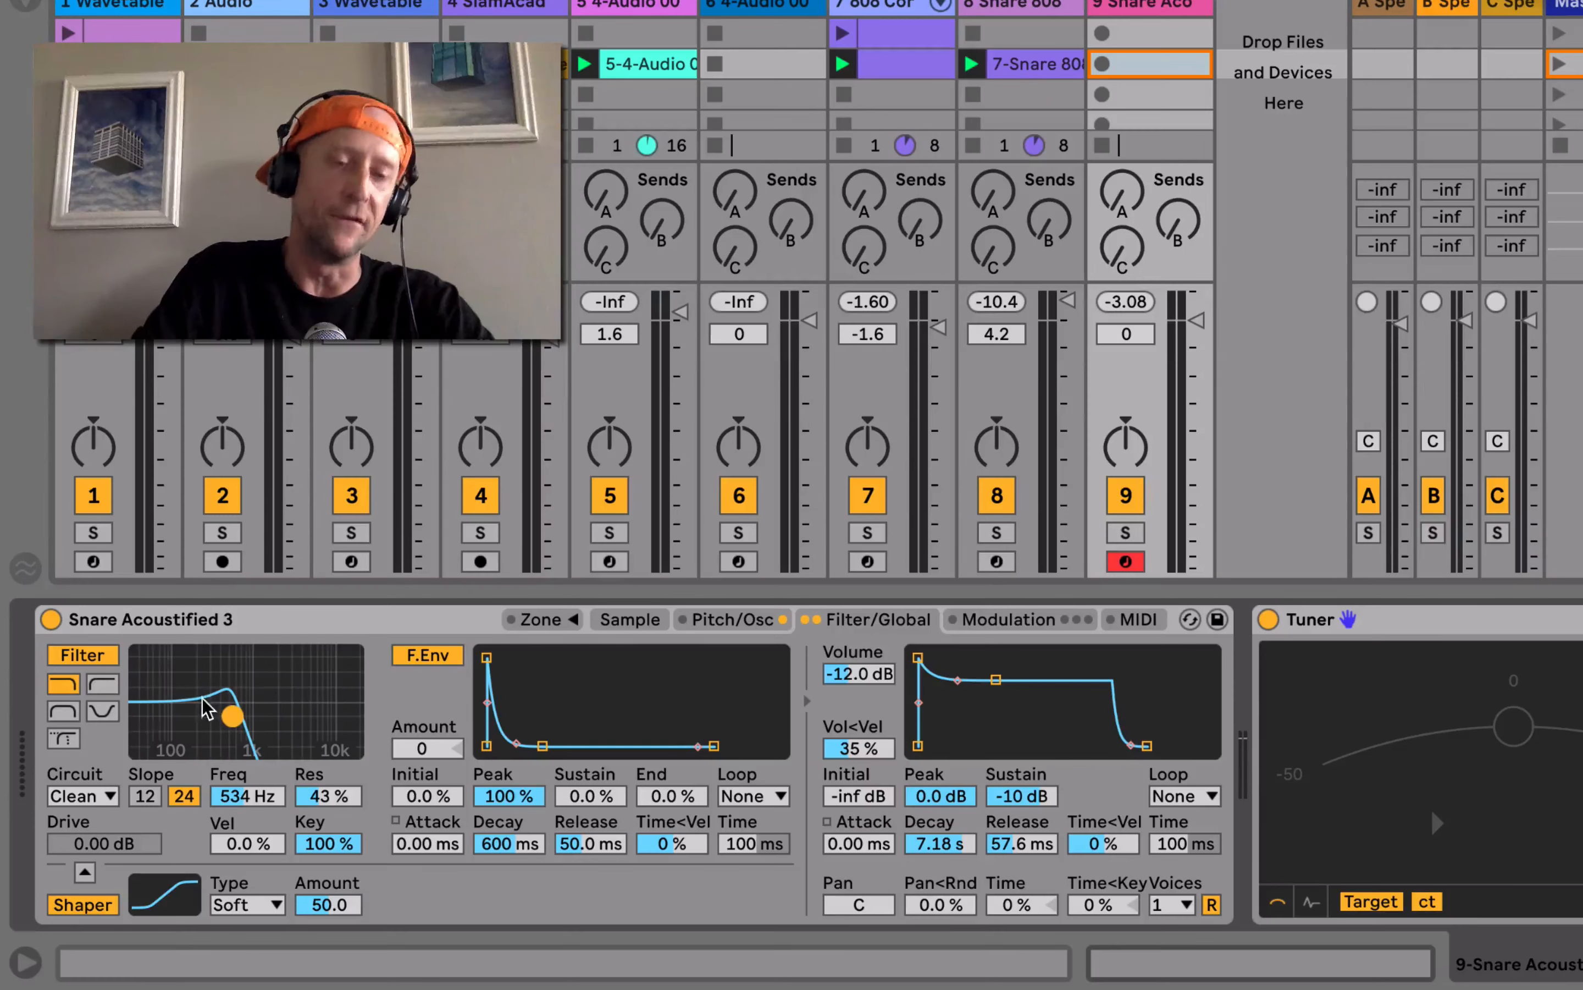
pyautogui.click(994, 622)
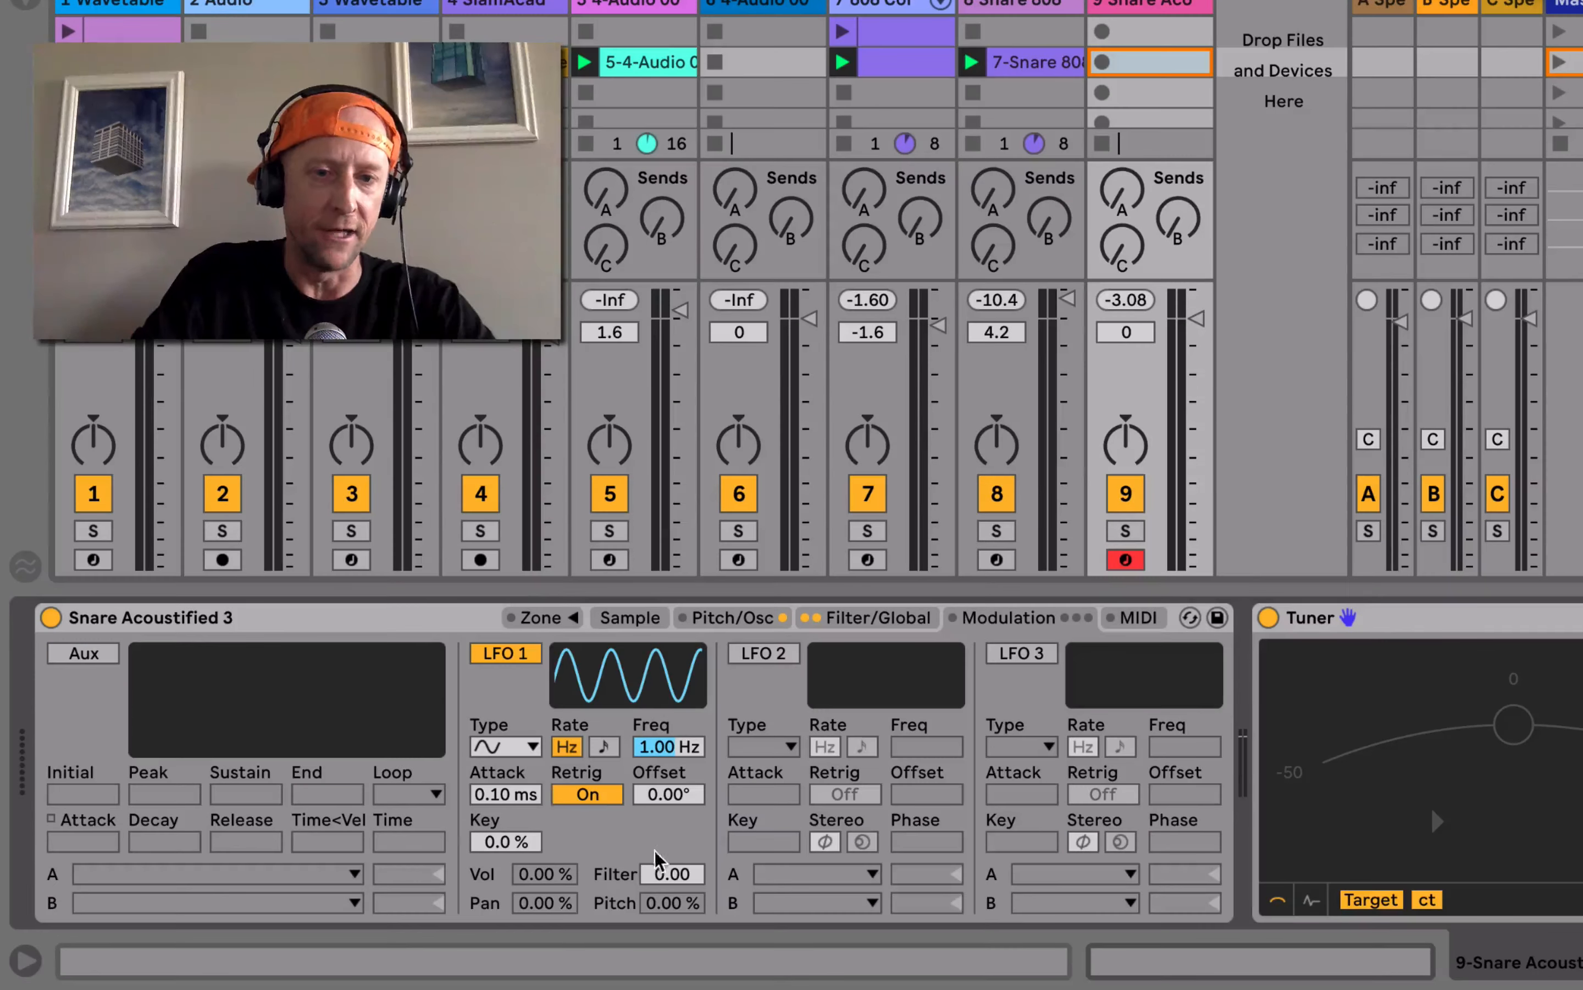
pyautogui.moveTo(666, 874)
pyautogui.mouseDown()
pyautogui.moveTo(667, 851)
pyautogui.moveTo(667, 877)
pyautogui.mouseUp()
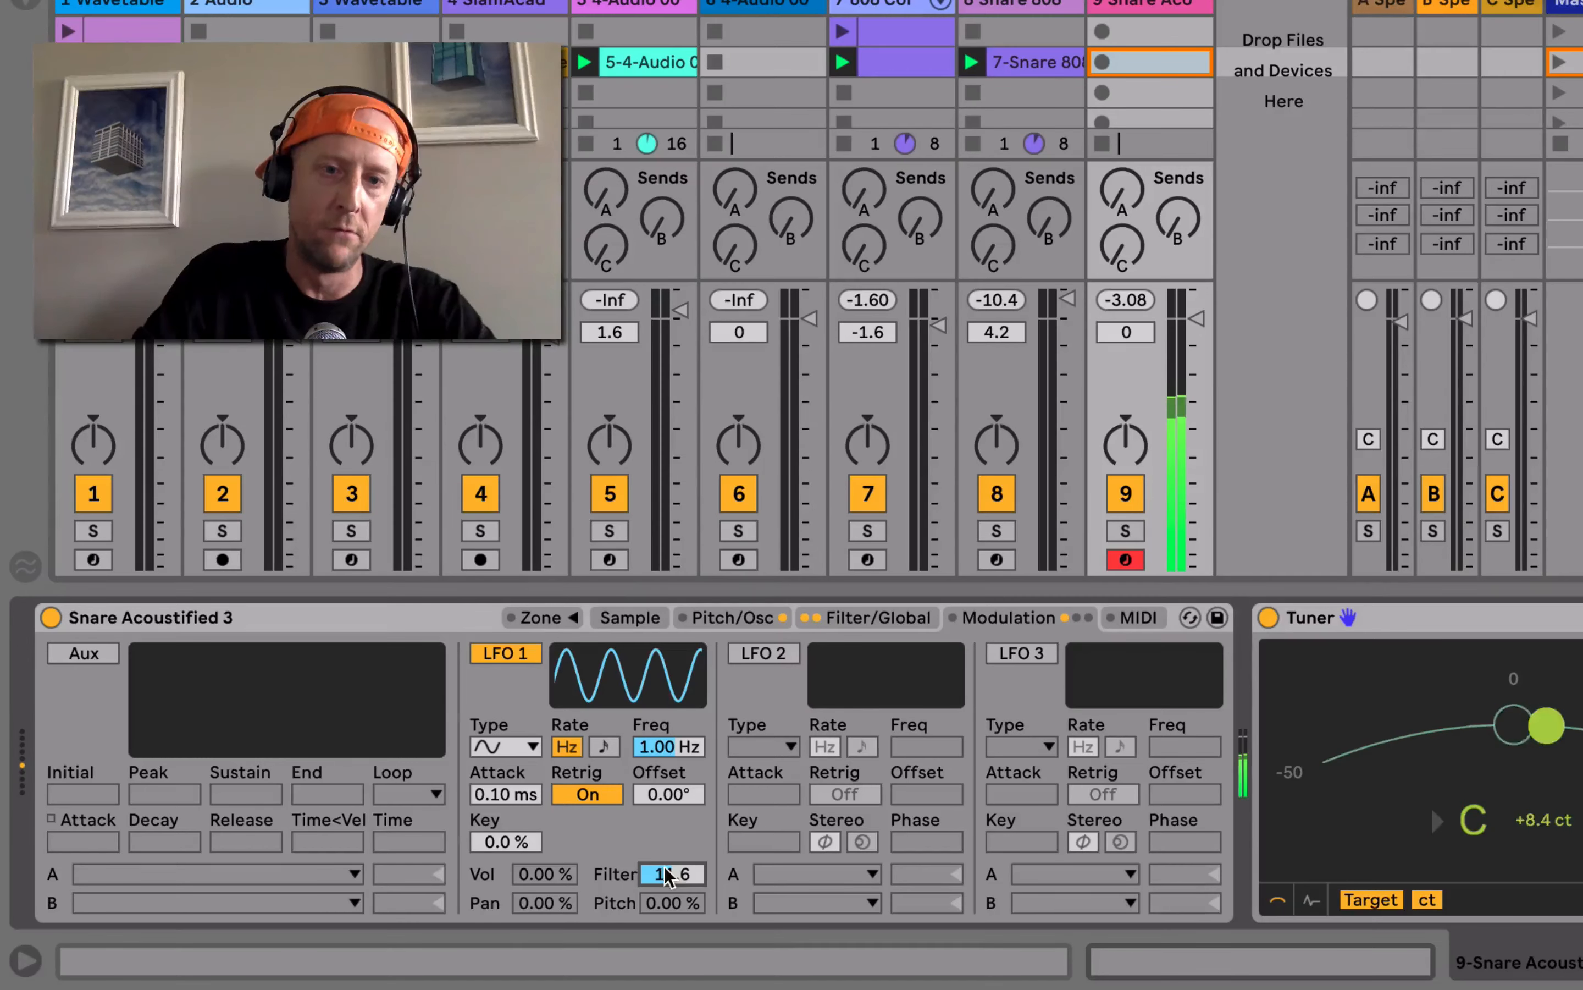
pyautogui.click(610, 746)
pyautogui.moveTo(661, 747); pyautogui.dragTo(662, 744)
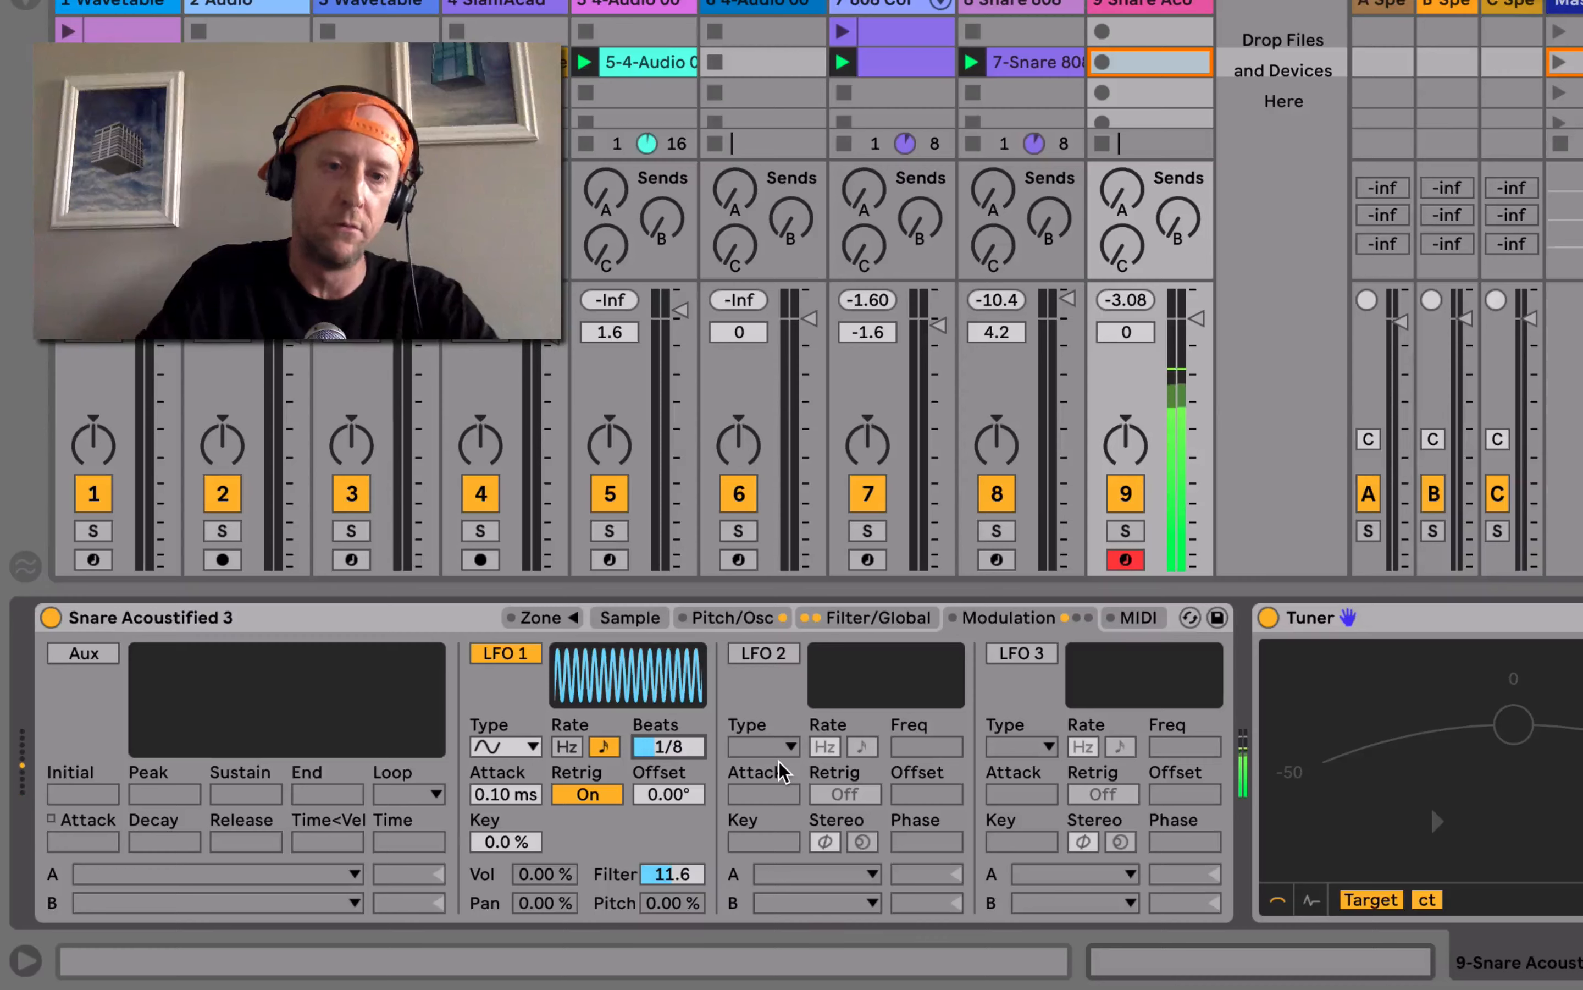
pyautogui.moveTo(694, 876); pyautogui.dragTo(693, 820)
# - Set the filter envelope to an amount of 67 with about 1.53 s attack, and lower the cutoff to about 219 Hz with 36% resonance
pyautogui.click(877, 617)
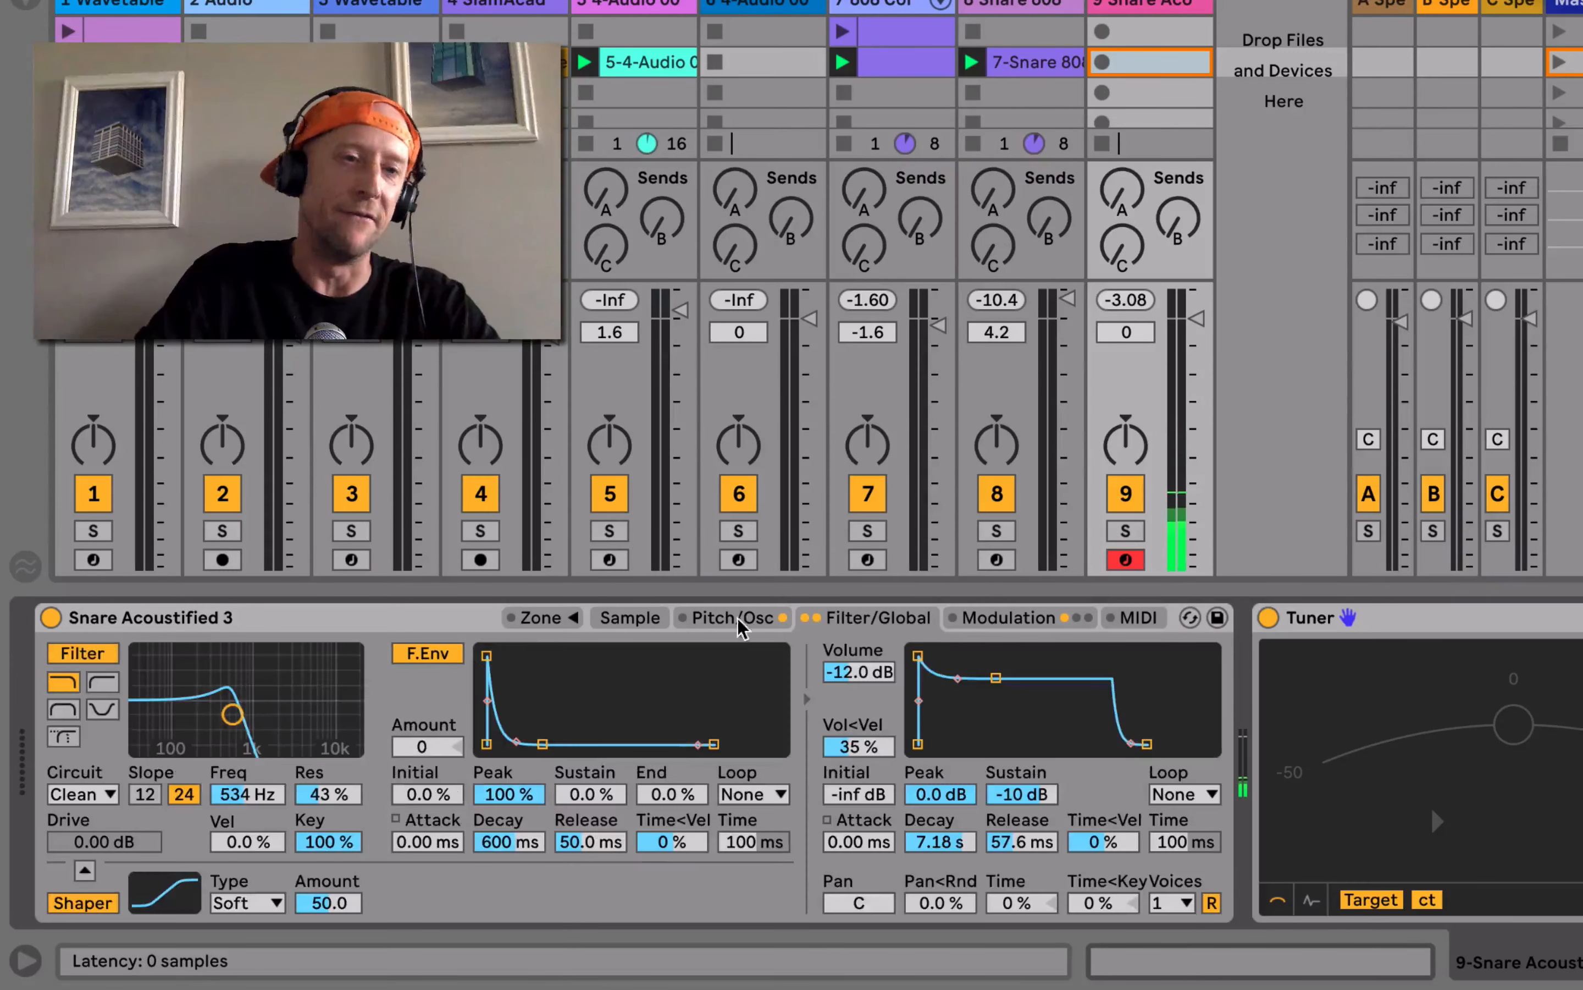
pyautogui.moveTo(231, 715)
pyautogui.mouseDown()
pyautogui.moveTo(275, 719)
pyautogui.moveTo(223, 723)
pyautogui.mouseUp()
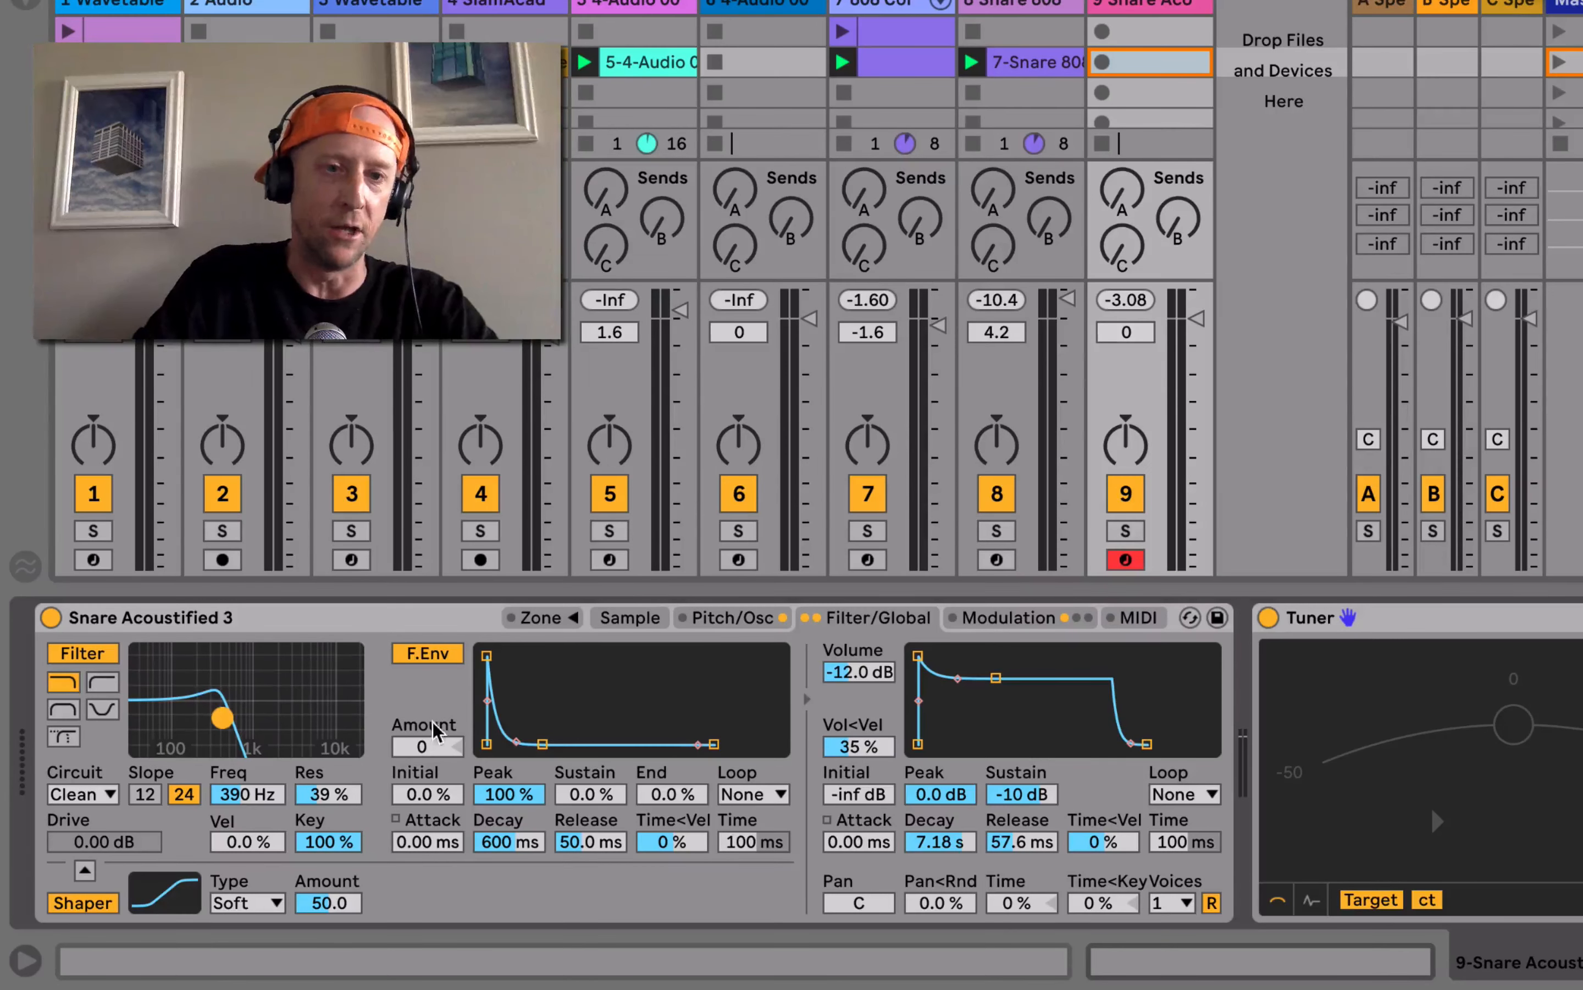
pyautogui.moveTo(423, 749); pyautogui.dragTo(424, 708)
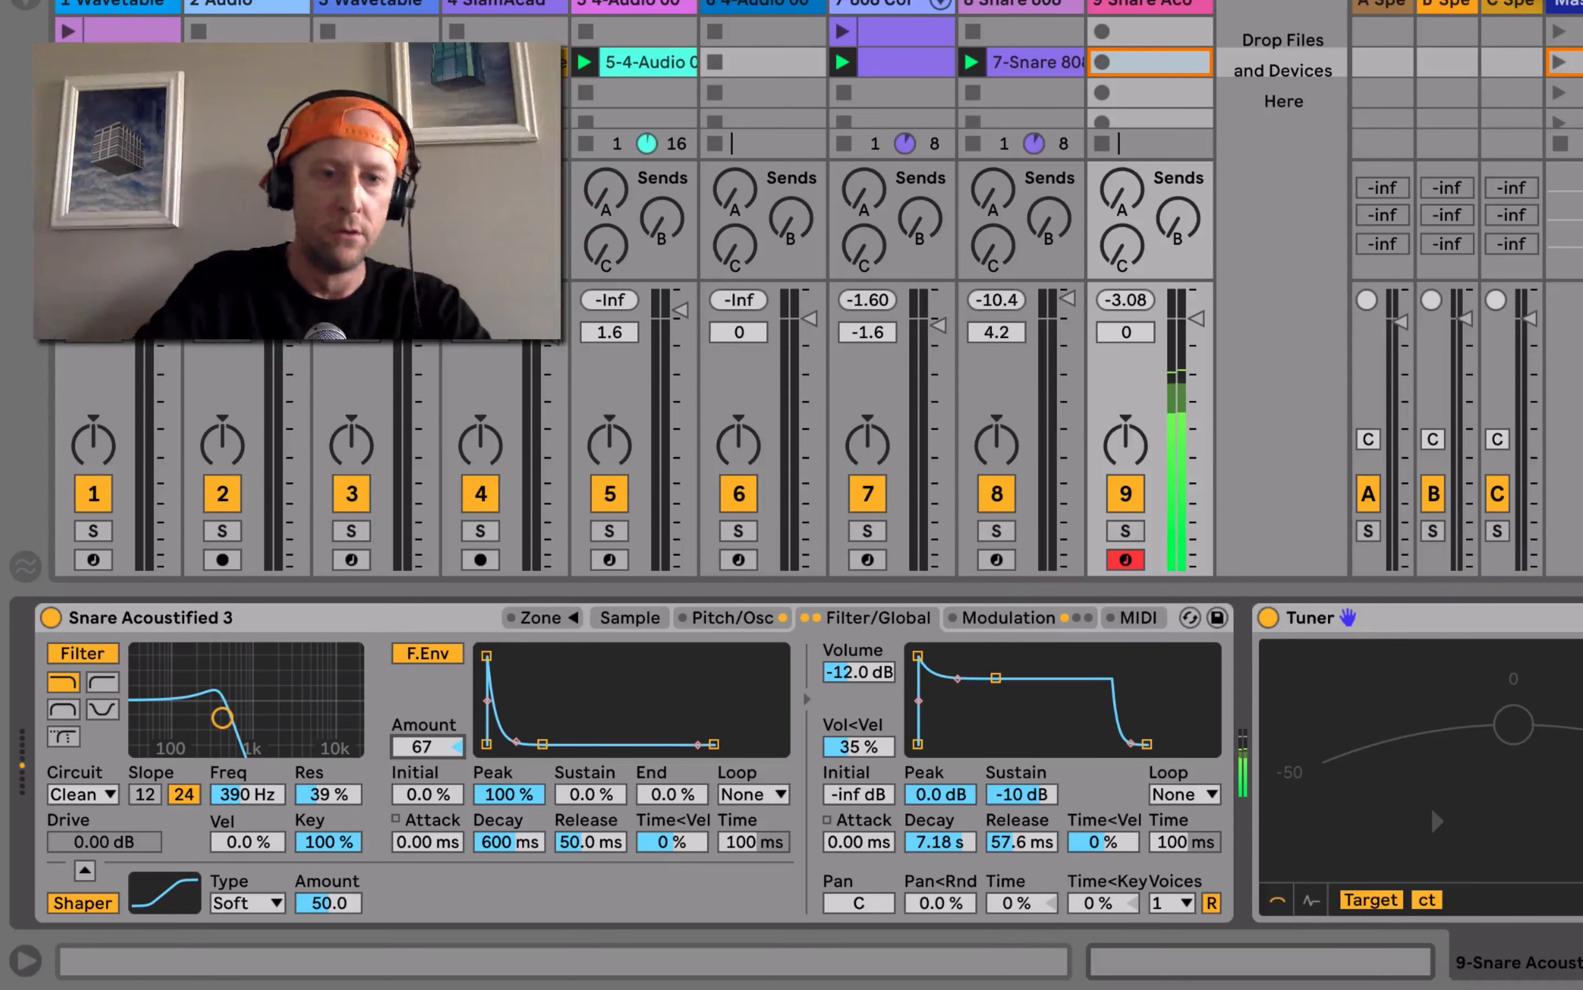
pyautogui.moveTo(487, 655); pyautogui.dragTo(562, 655)
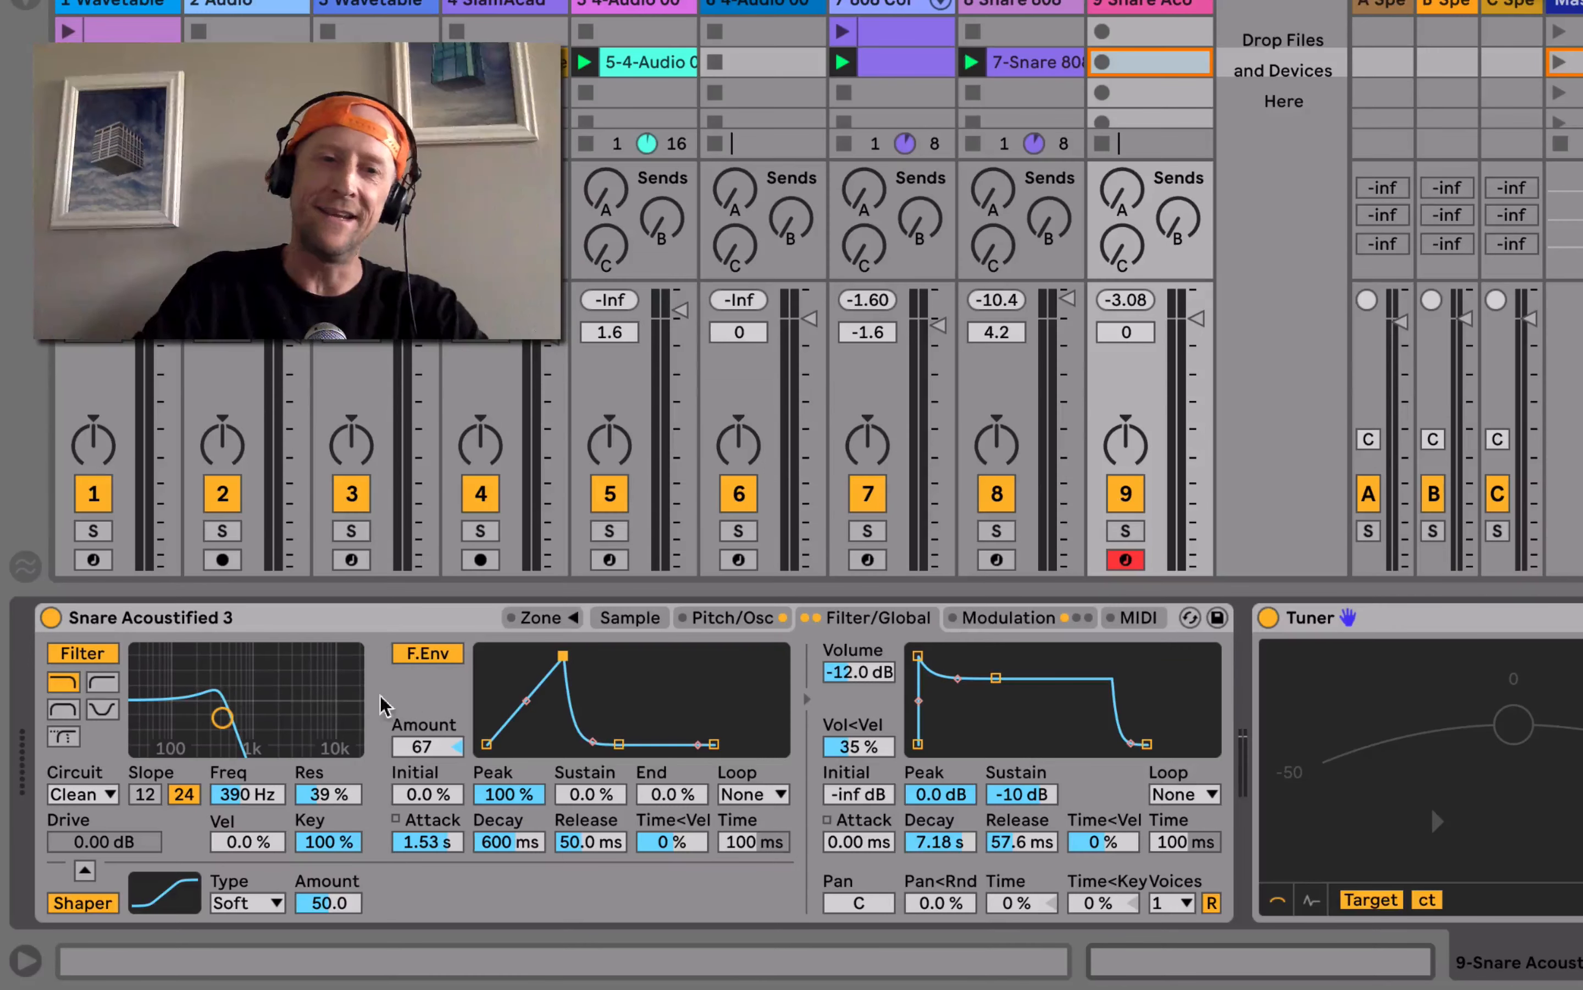
pyautogui.moveTo(222, 717); pyautogui.dragTo(203, 720)
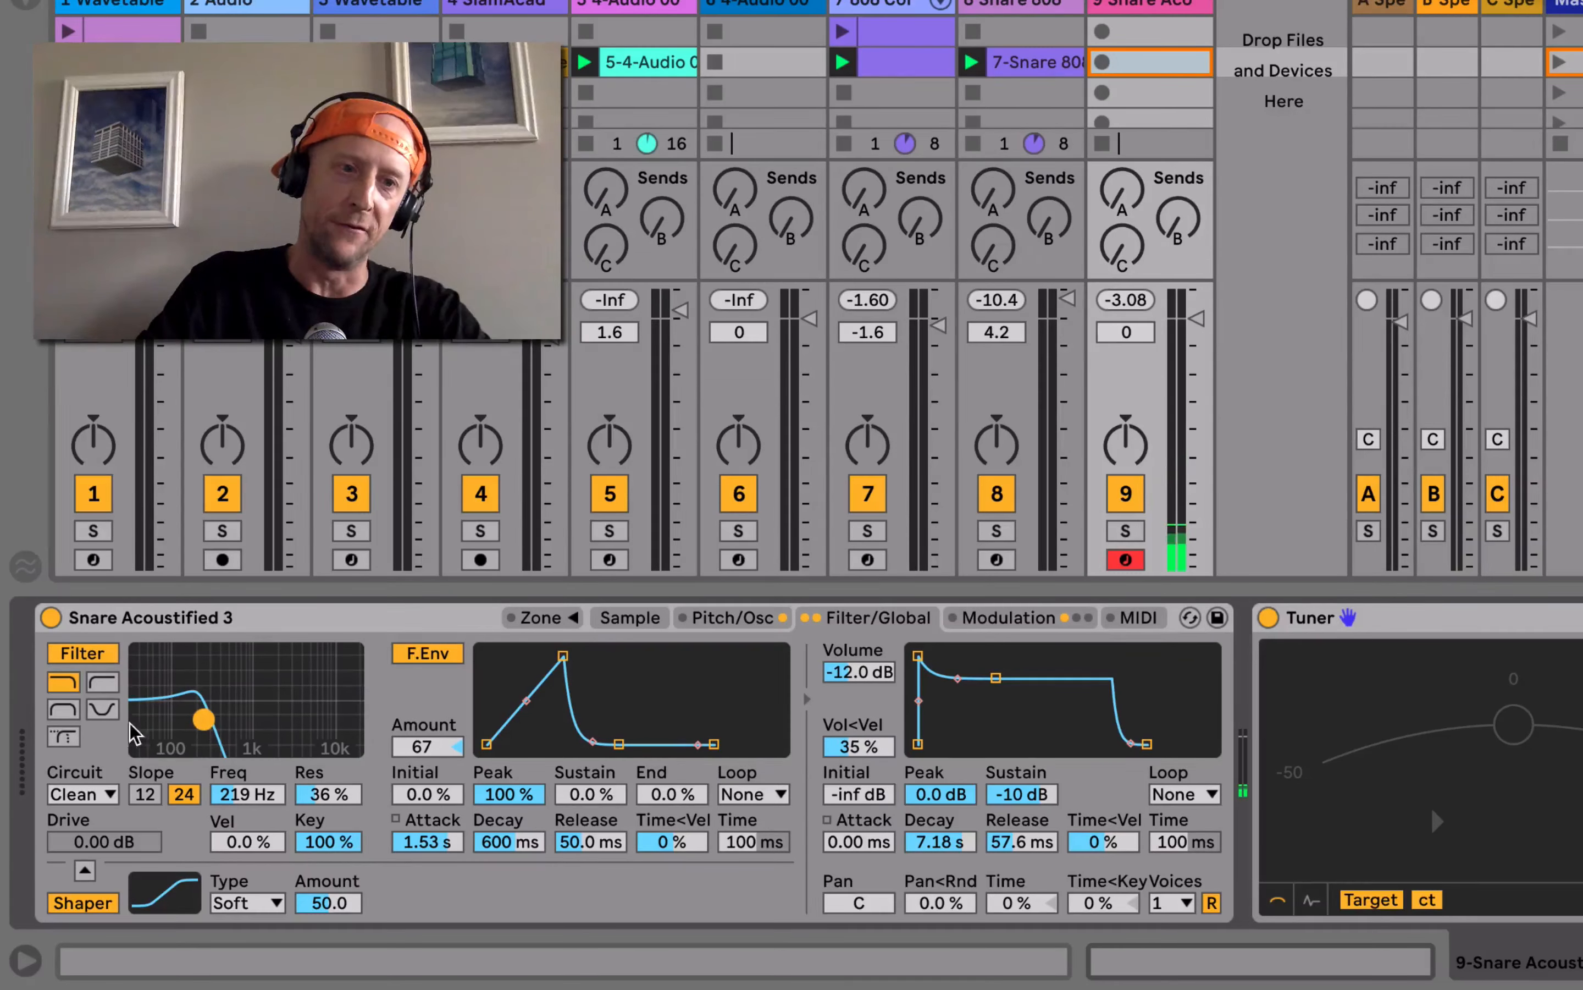
# - Switch the filter to the Morph type and set its cutoff to about 771 Hz with 41% resonance
pyautogui.click(63, 738)
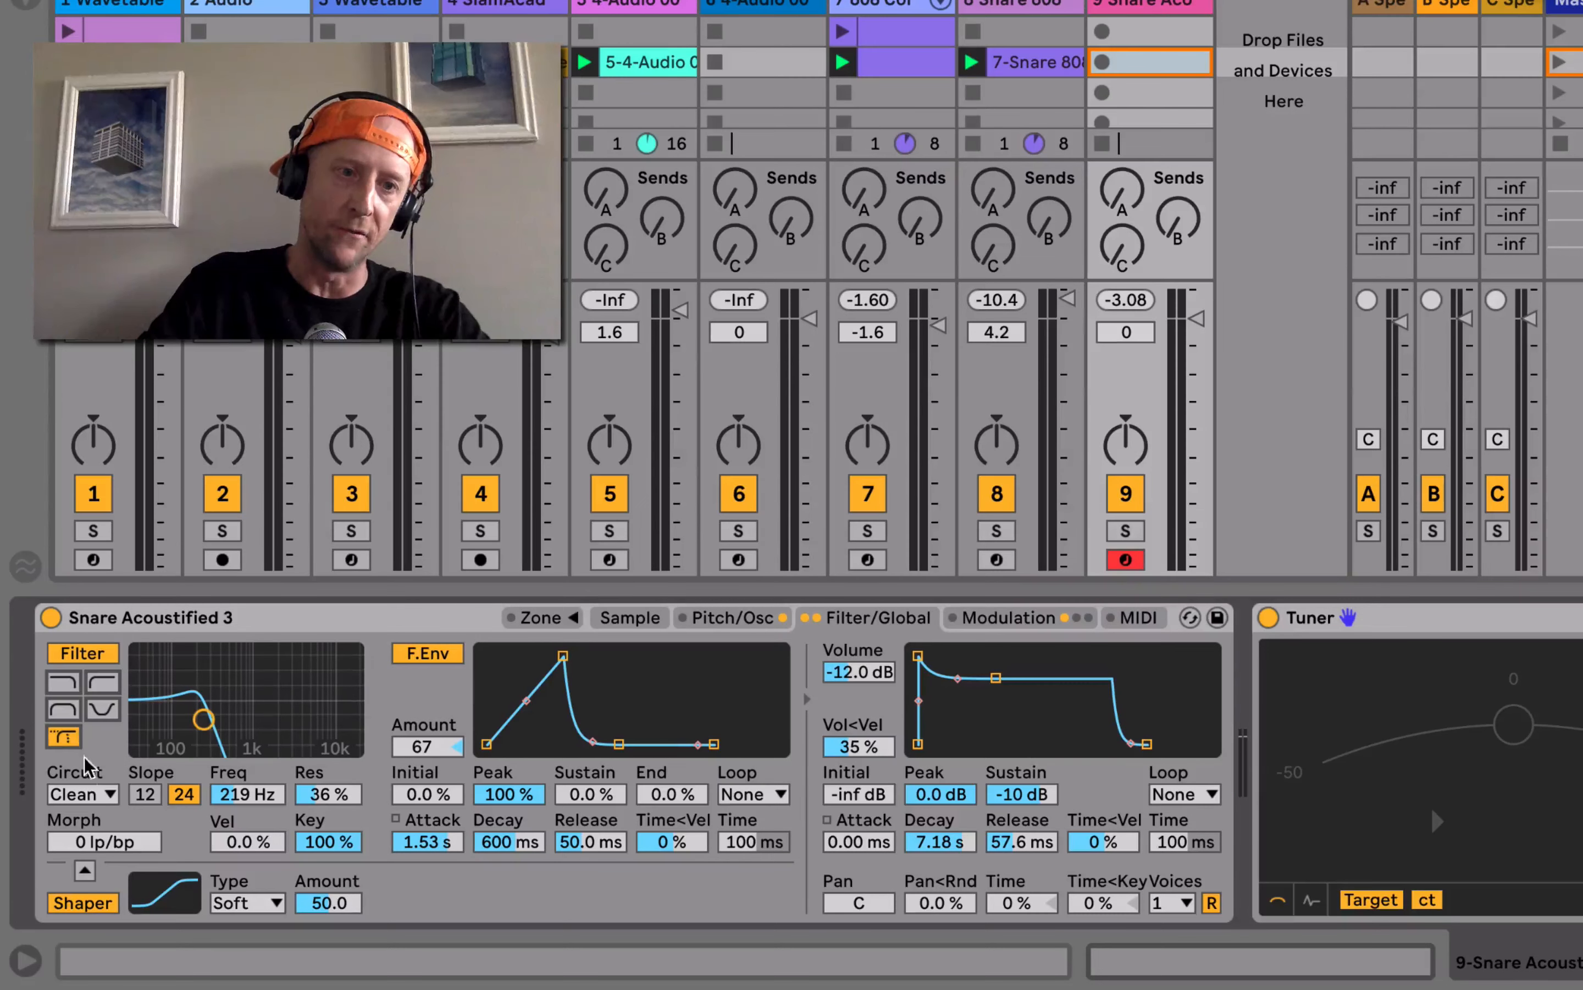
pyautogui.moveTo(100, 842)
pyautogui.mouseDown()
pyautogui.moveTo(99, 797)
pyautogui.moveTo(103, 844)
pyautogui.mouseUp()
pyautogui.moveTo(202, 718); pyautogui.dragTo(212, 690)
pyautogui.moveTo(106, 848)
pyautogui.mouseDown()
pyautogui.moveTo(106, 898)
pyautogui.moveTo(100, 845)
pyautogui.mouseUp()
pyautogui.moveTo(211, 691); pyautogui.dragTo(244, 715)
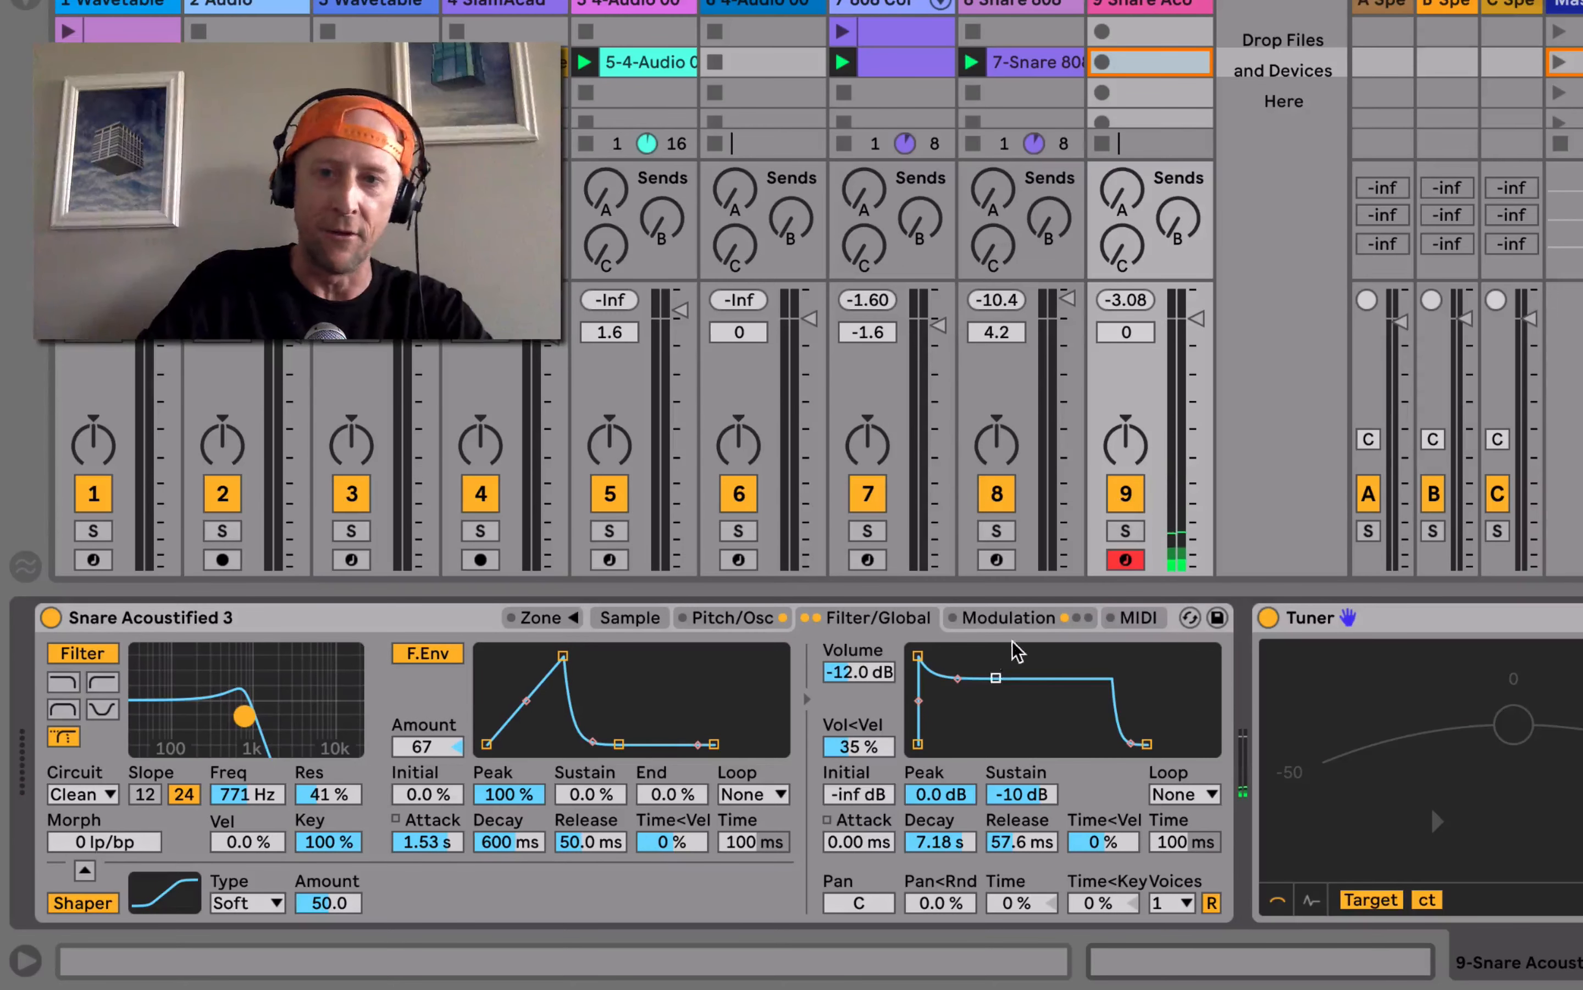
# - Enable the Aux envelope, route it to Filter Morph at 85.32, and give it about 805 ms attack and 96% peak
pyautogui.click(1019, 618)
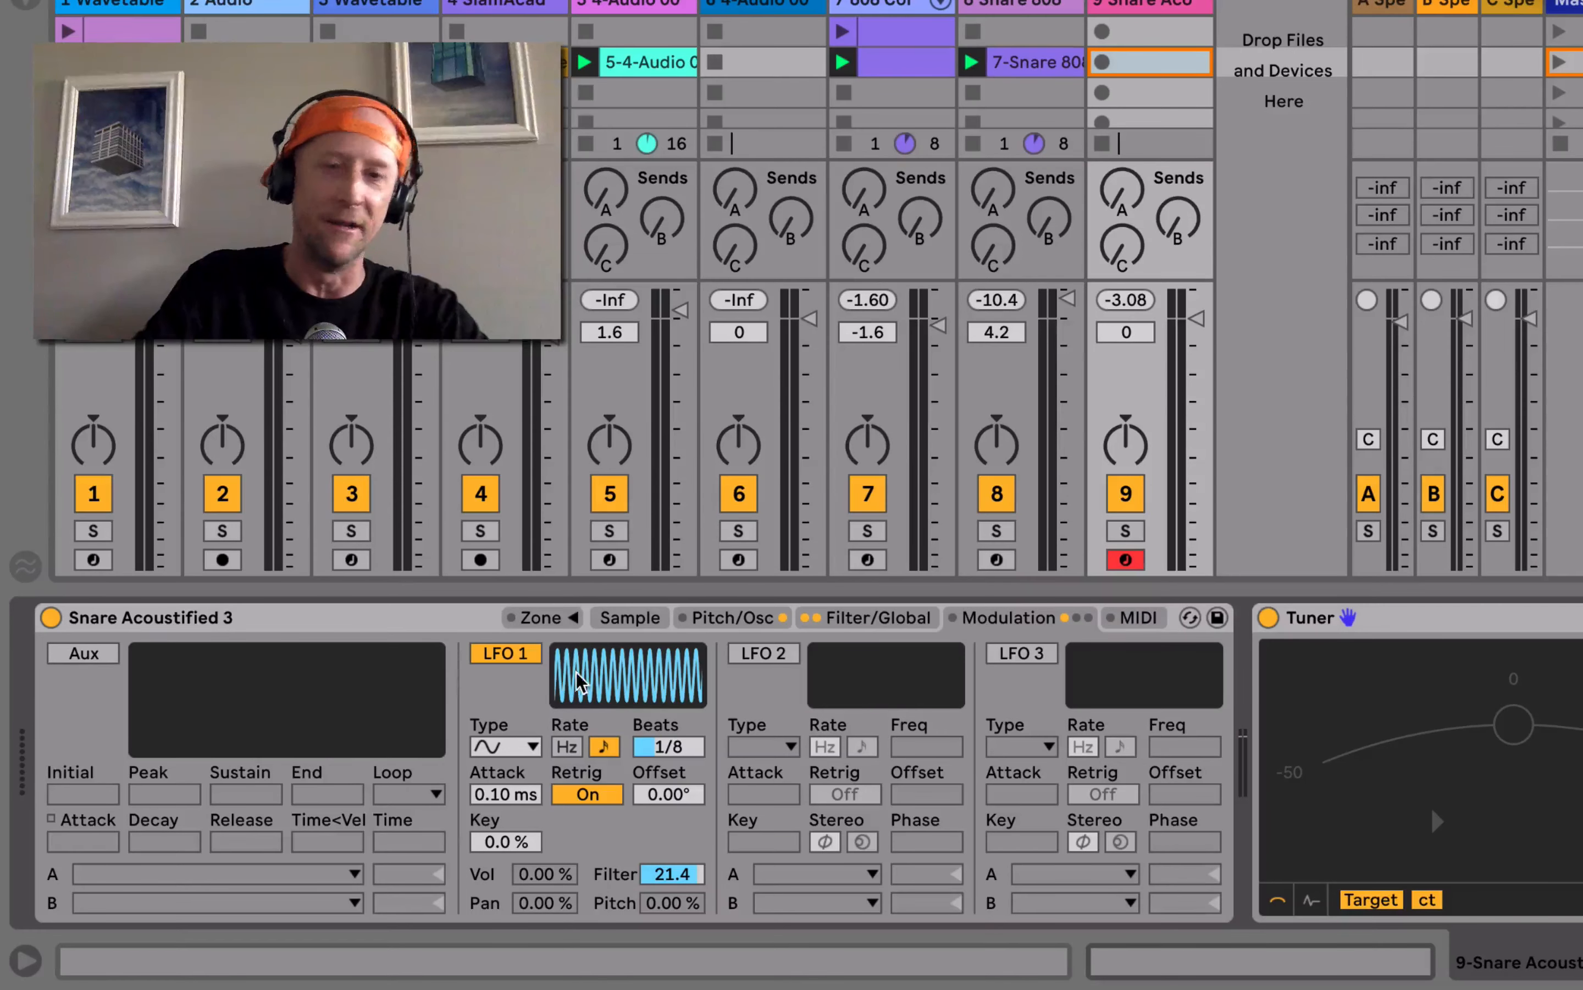
pyautogui.click(65, 654)
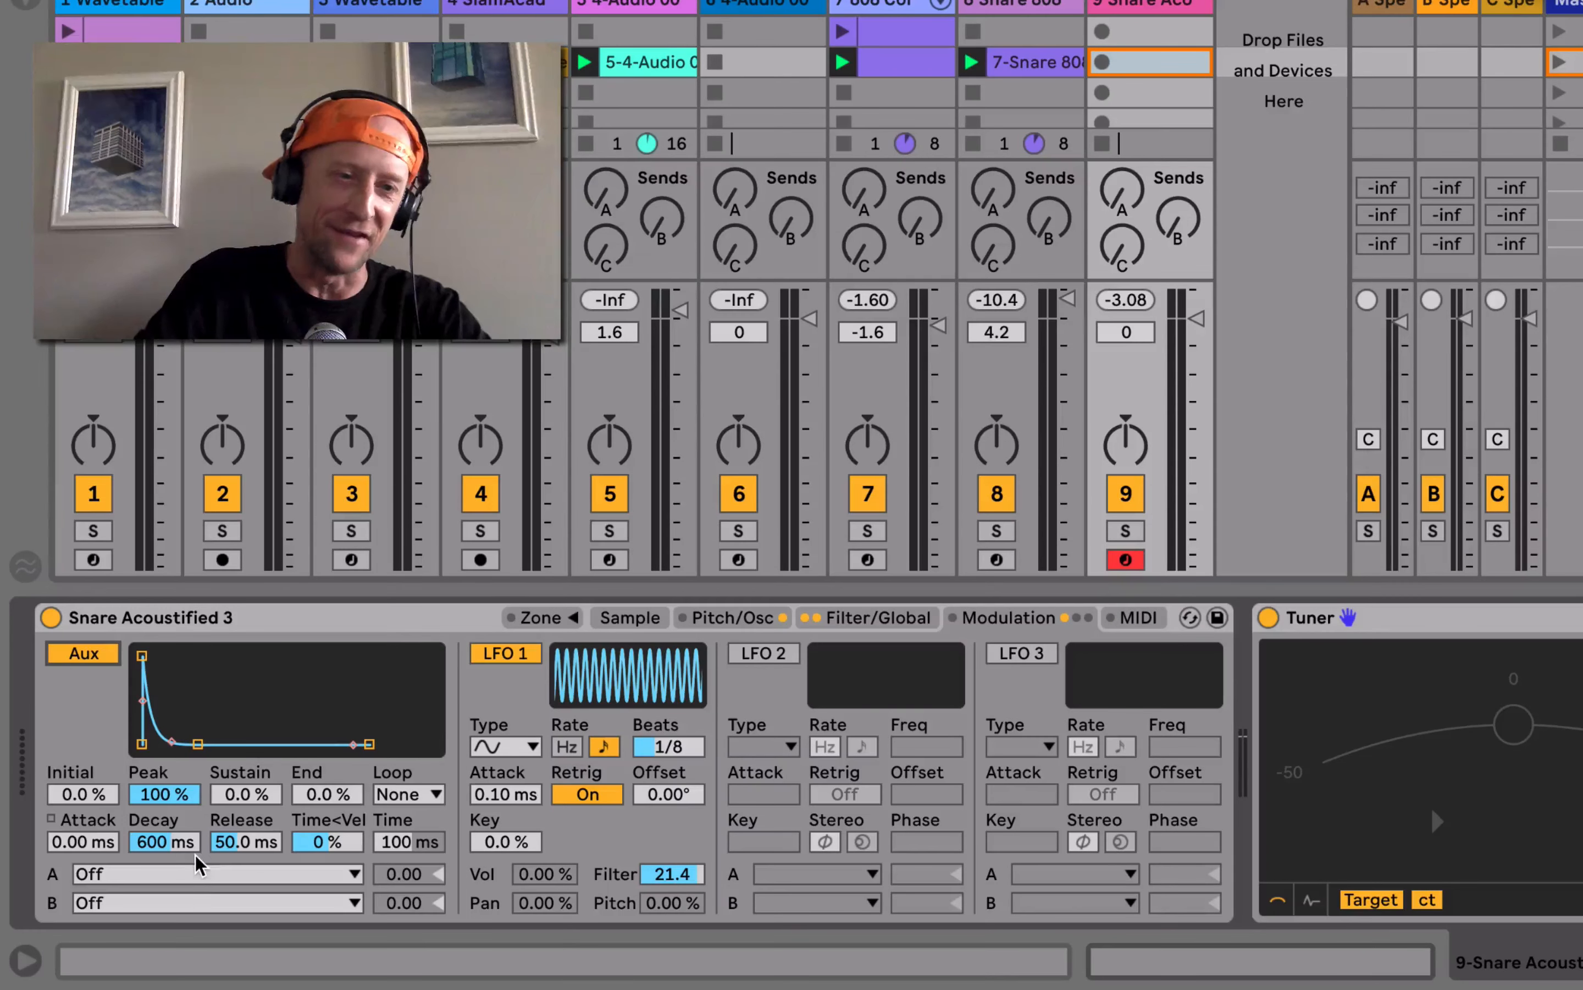
pyautogui.click(200, 874)
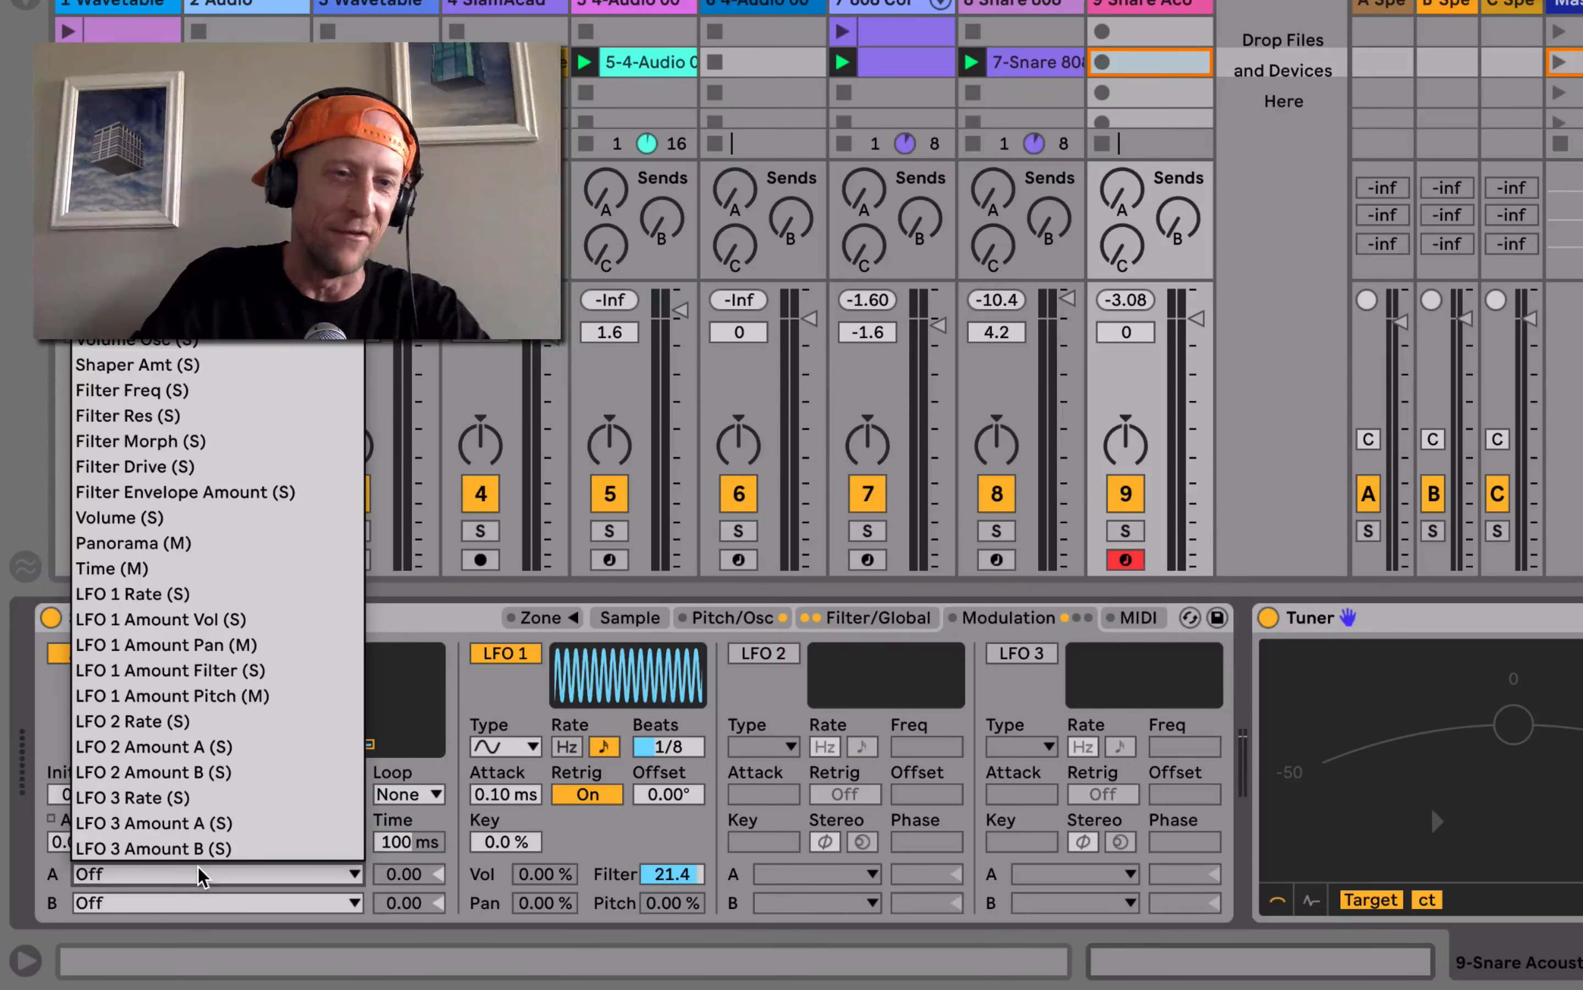
pyautogui.click(223, 447)
pyautogui.moveTo(399, 874); pyautogui.dragTo(399, 818)
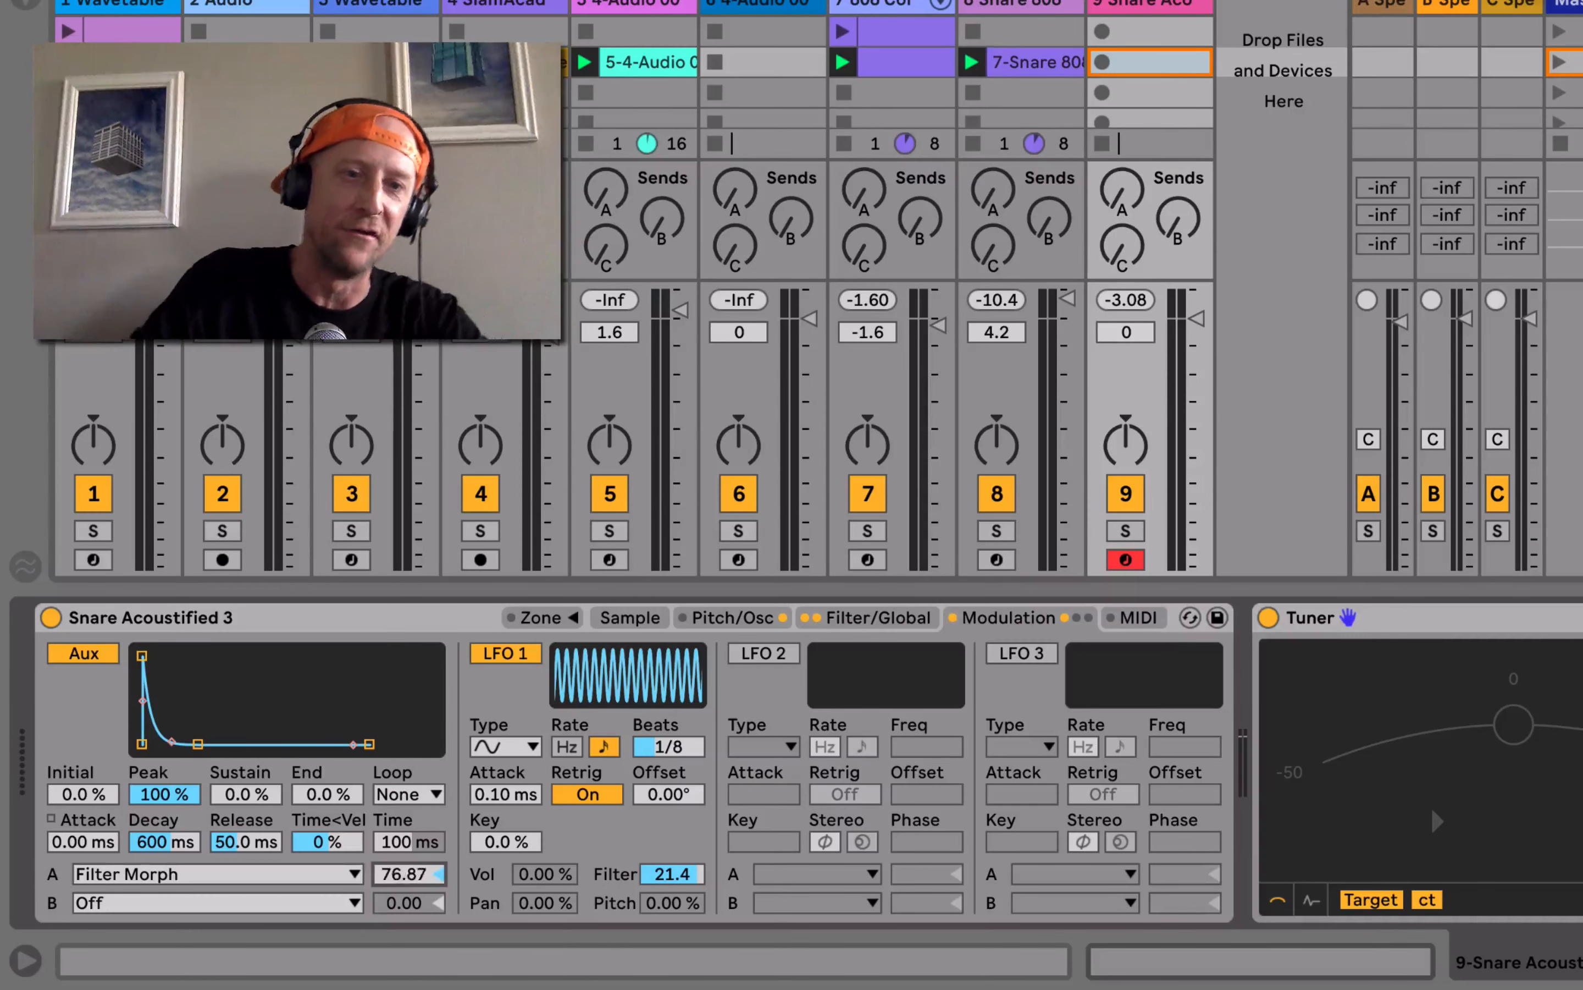
pyautogui.moveTo(145, 662); pyautogui.dragTo(214, 660)
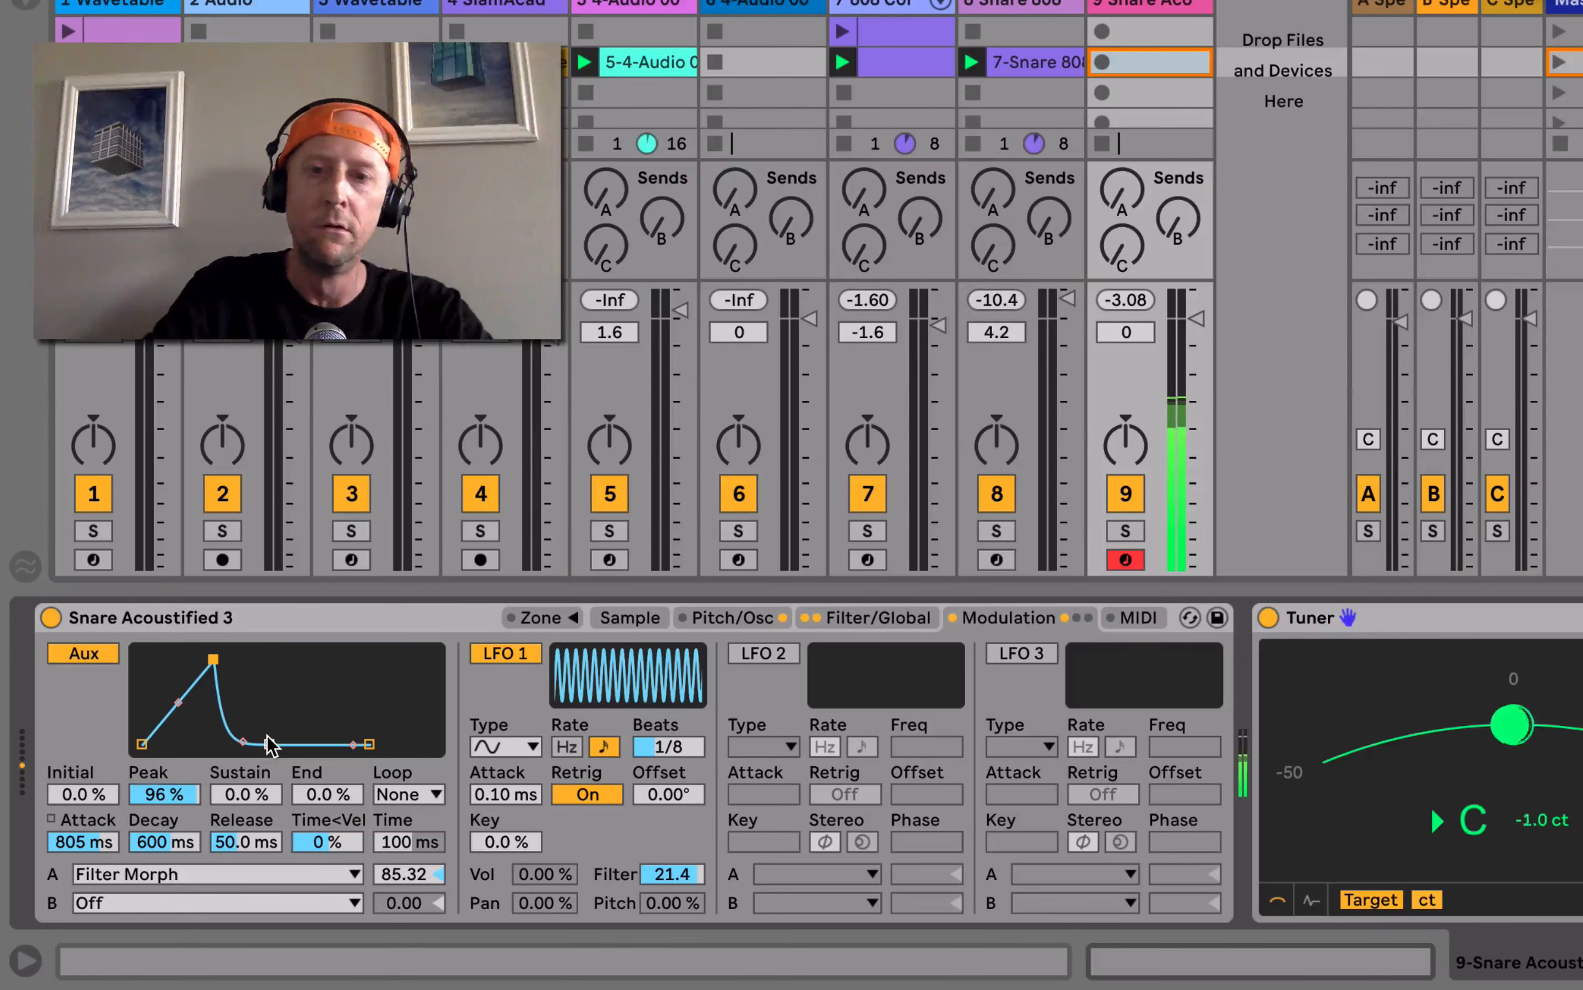
pyautogui.click(713, 619)
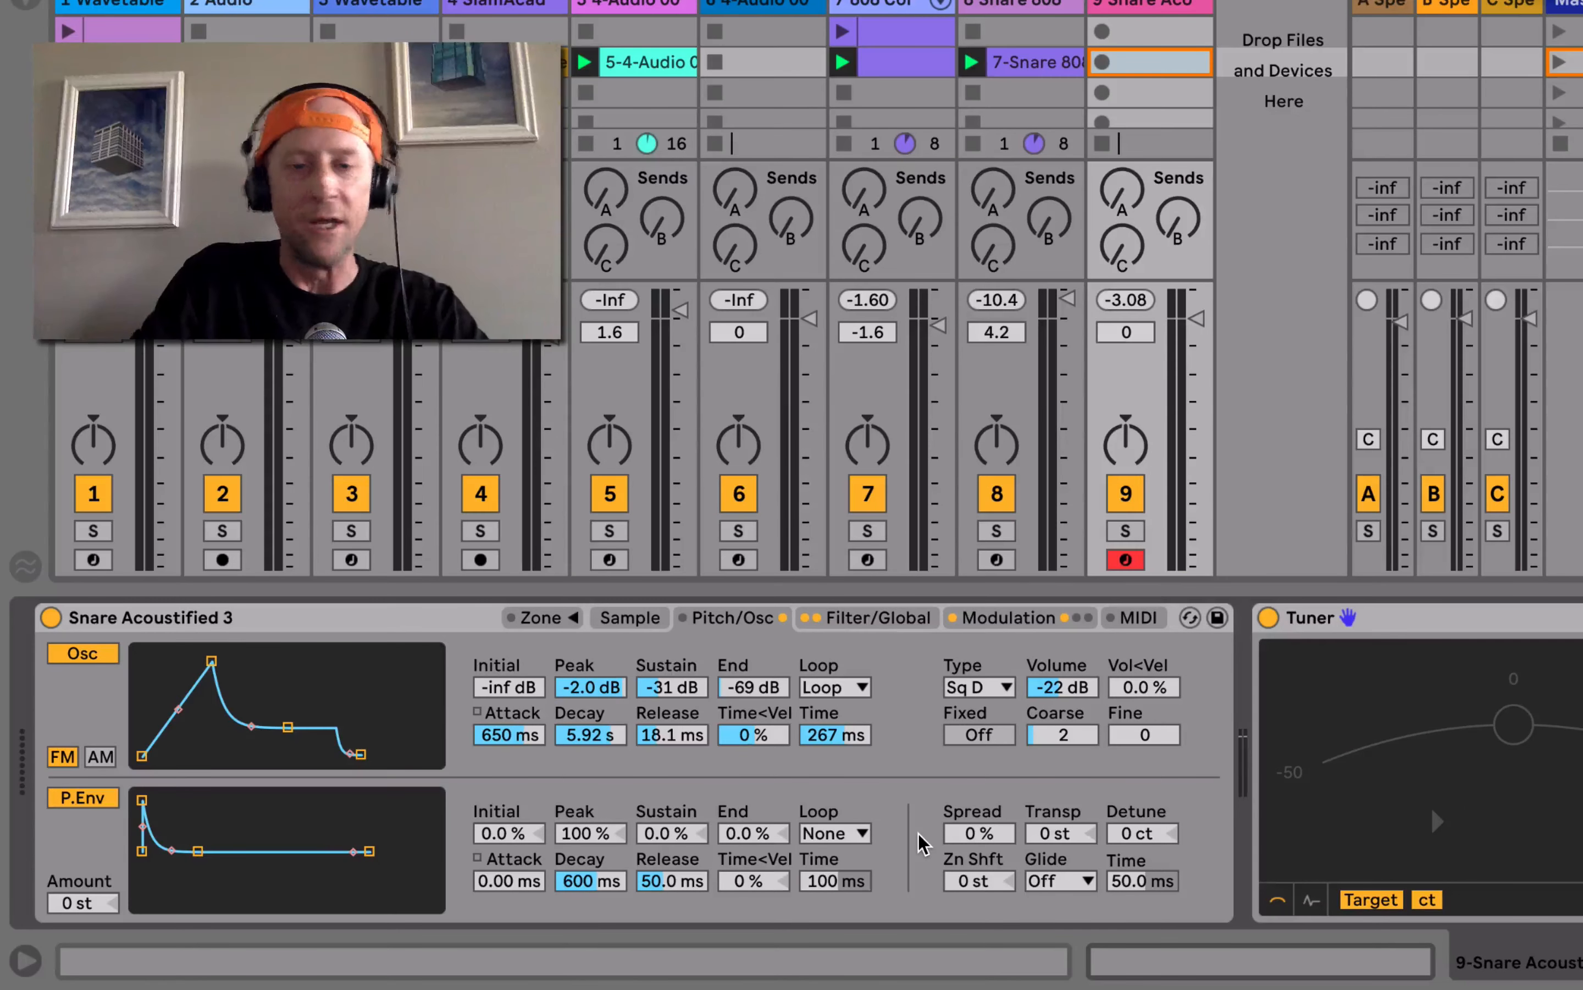
pyautogui.click(574, 618)
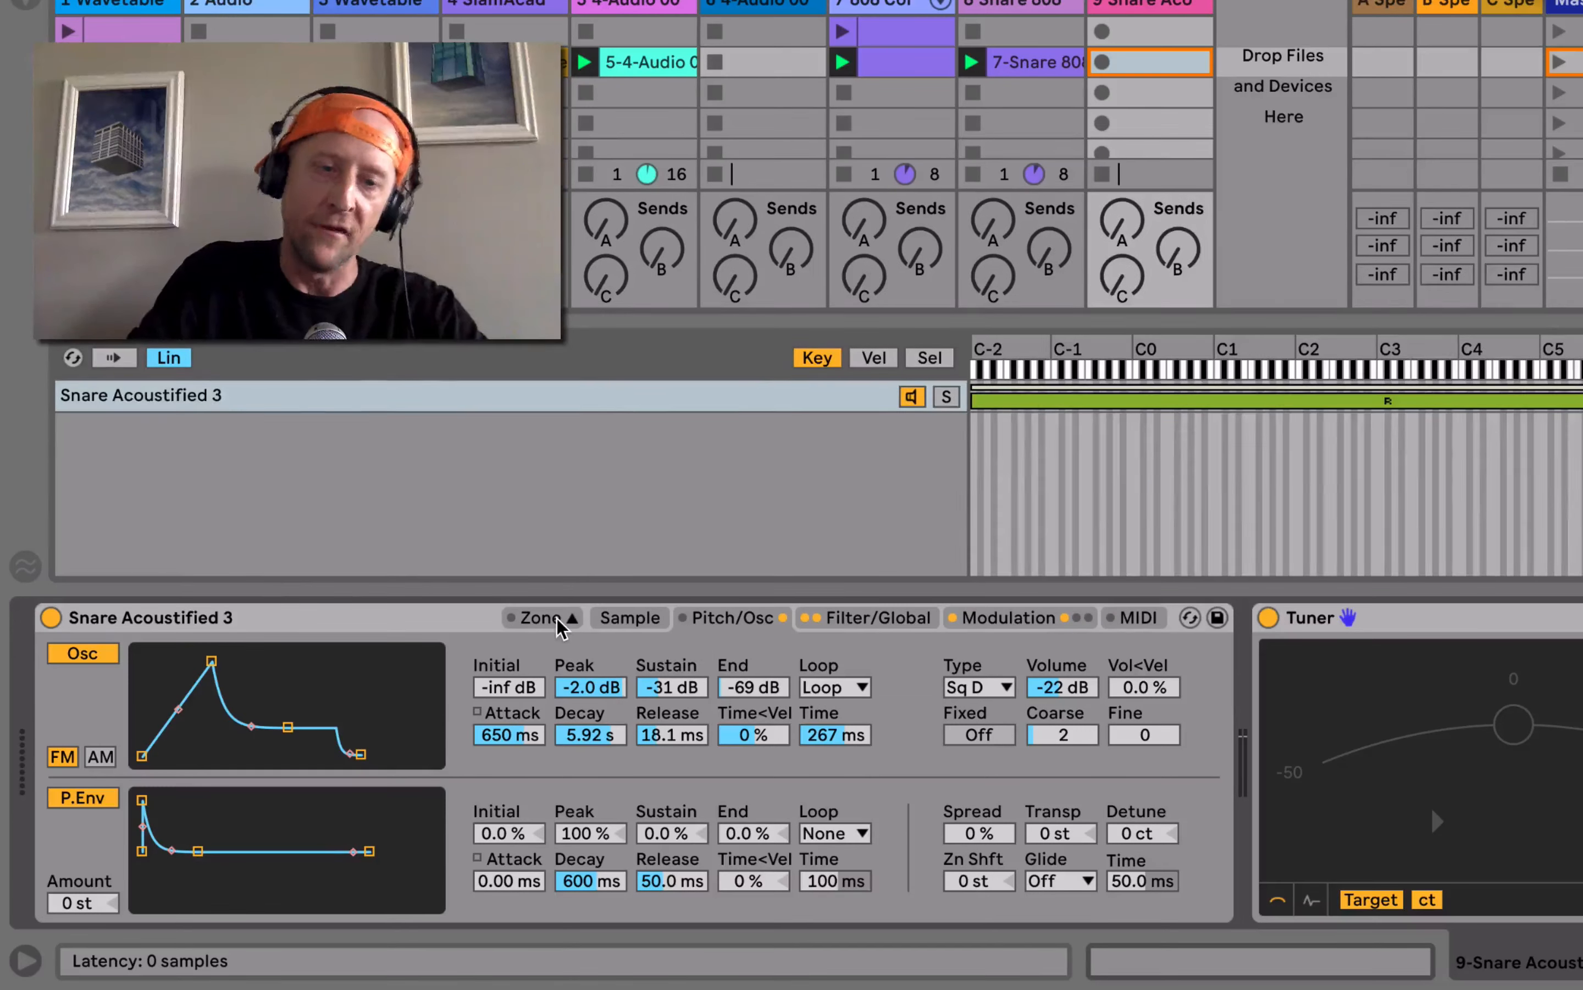
pyautogui.click(573, 618)
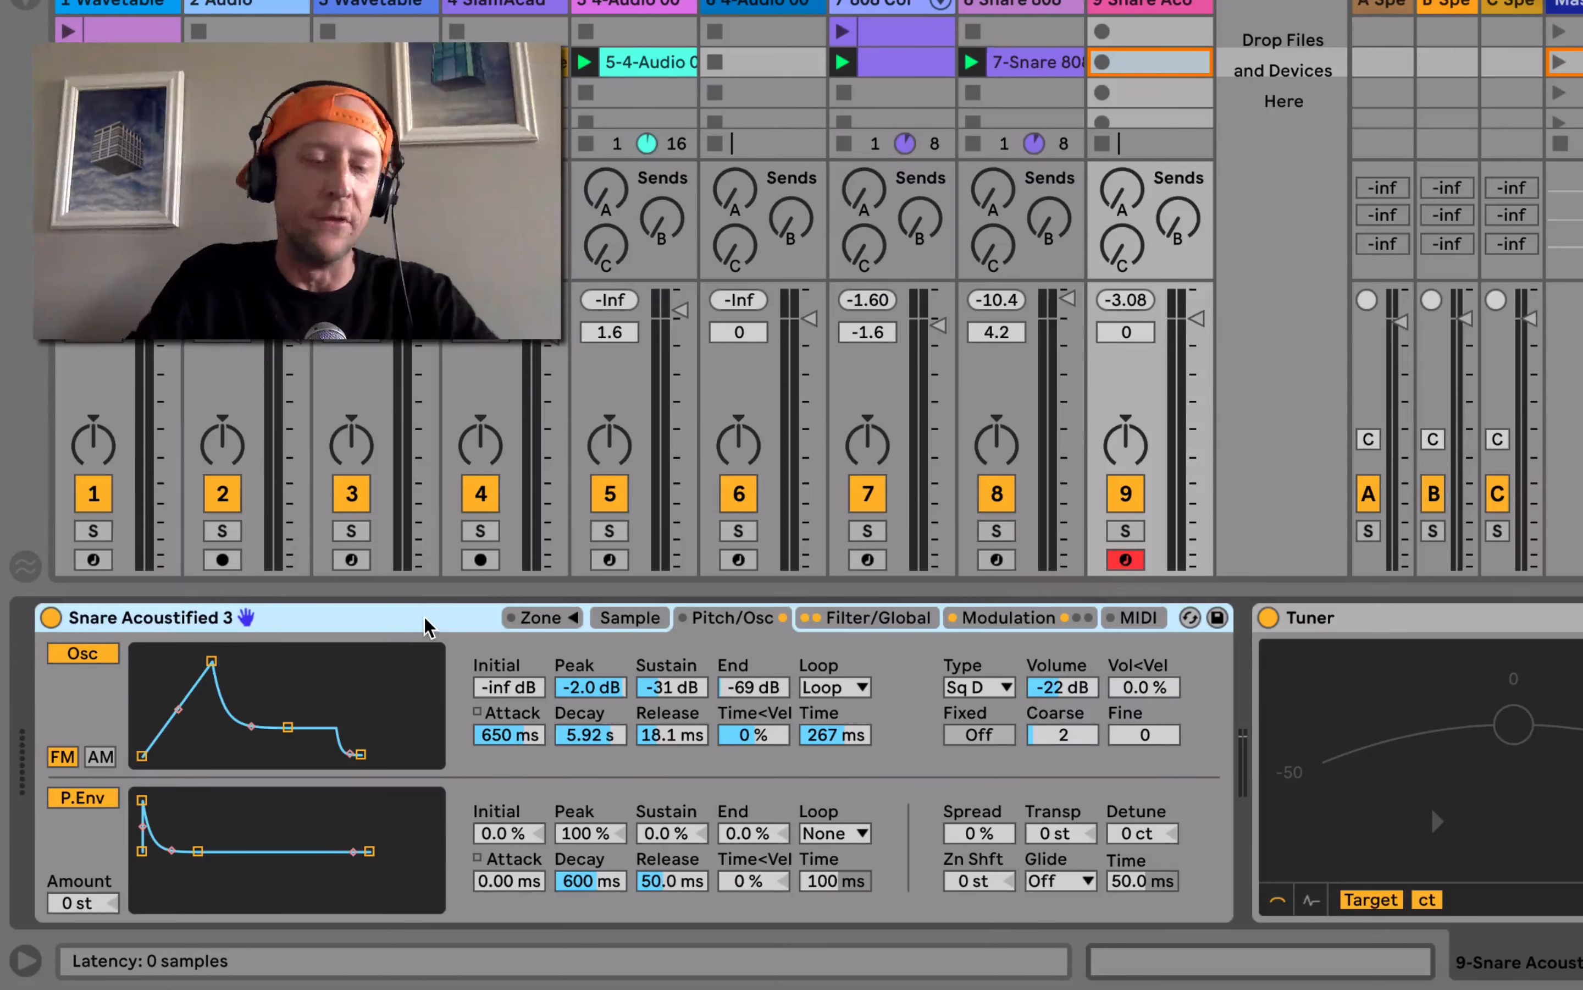
# - Group the snare Sampler into an Instrument Rack and show the rack's chain list
pyautogui.press('super+g')
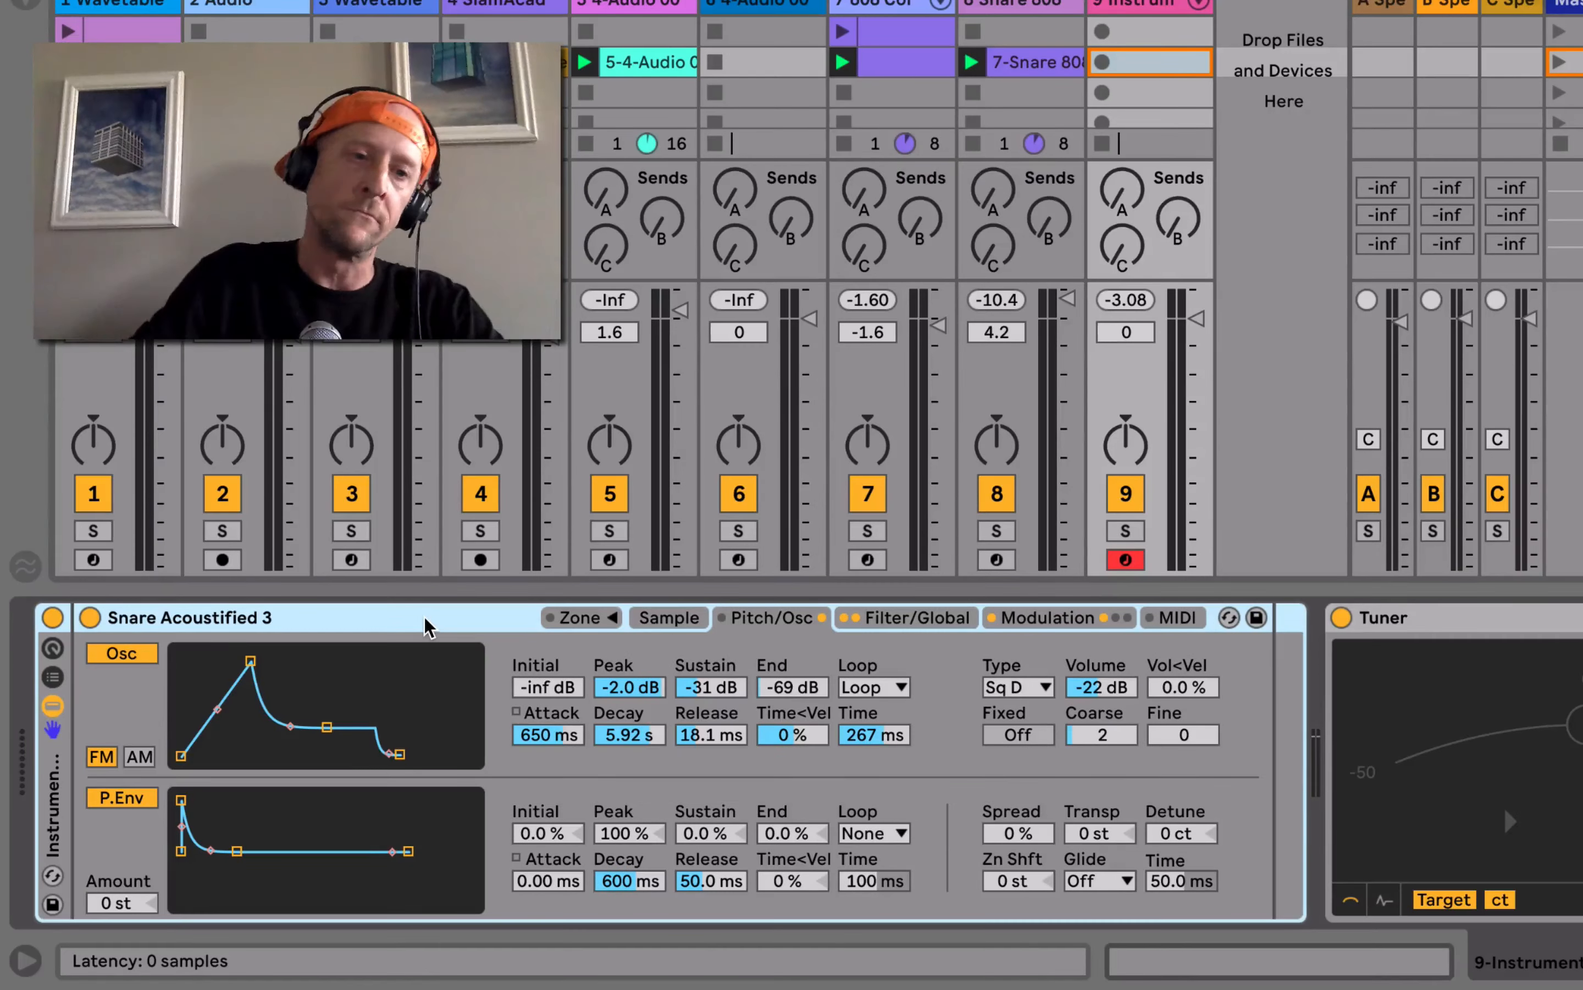
pyautogui.click(53, 677)
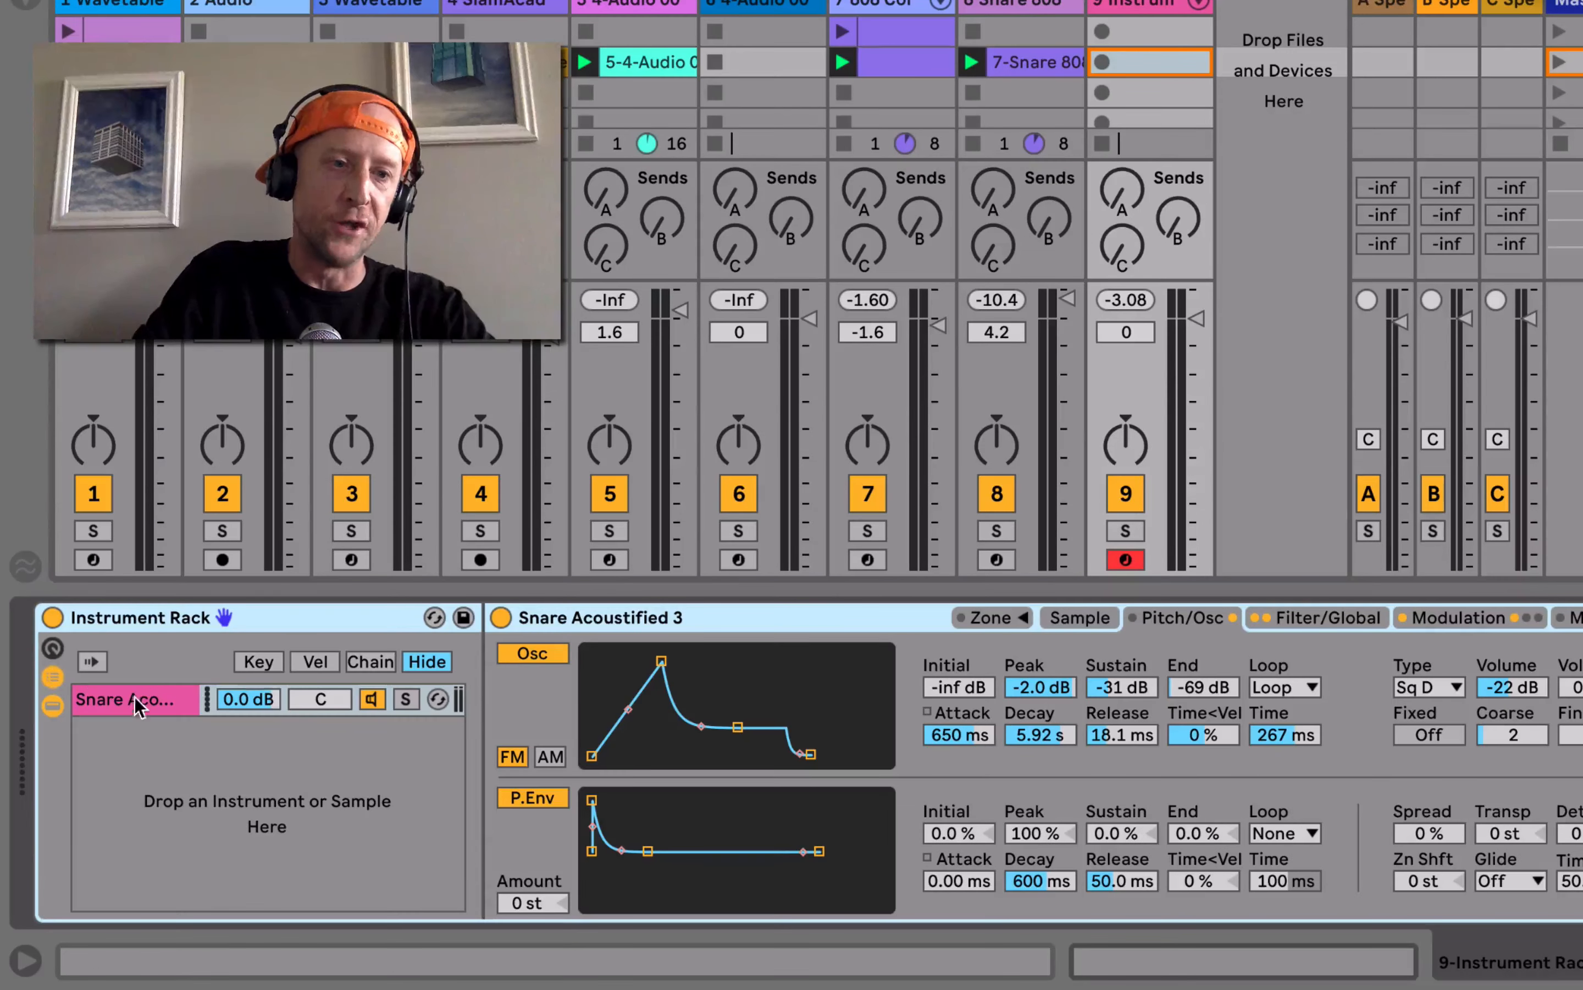
# - Search the browser for "opera" and add an Operator instrument as a second chain in the Instrument Rack
pyautogui.press('super+f')
pyautogui.write('opera')
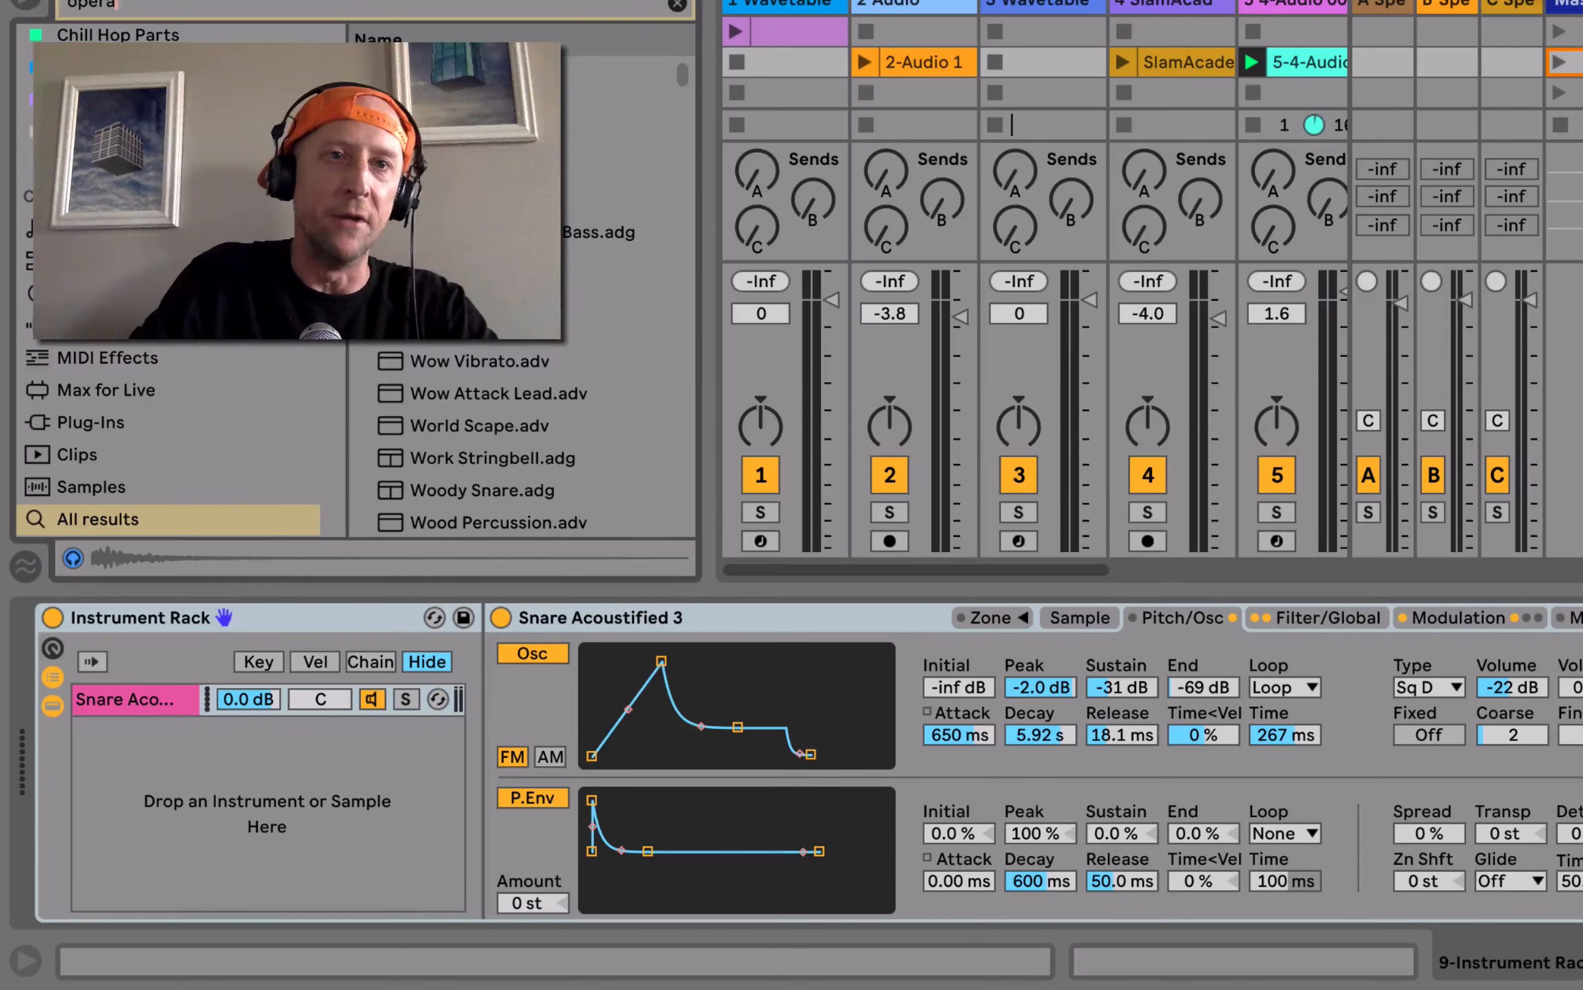
pyautogui.moveTo(497, 70); pyautogui.dragTo(207, 814)
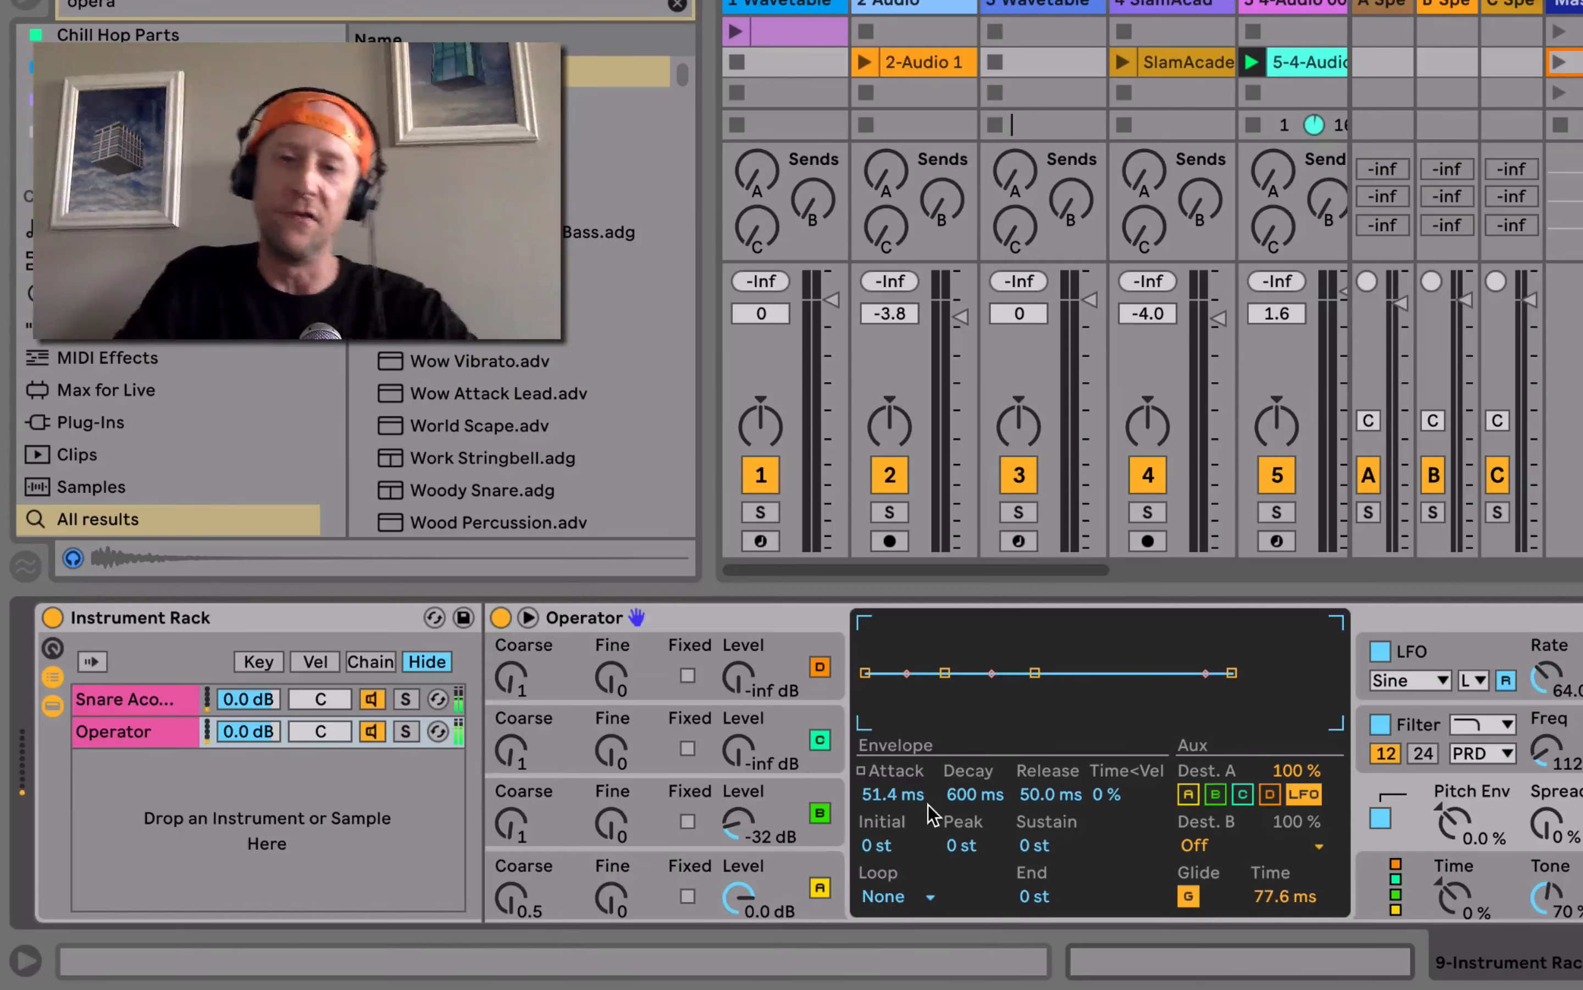
# - Search the browser for "spec" and add a Spectrum analyzer at the end of the rack track's device chain
pyautogui.hscroll(10, 928, 804)
pyautogui.press('super+f')
pyautogui.write('spec')
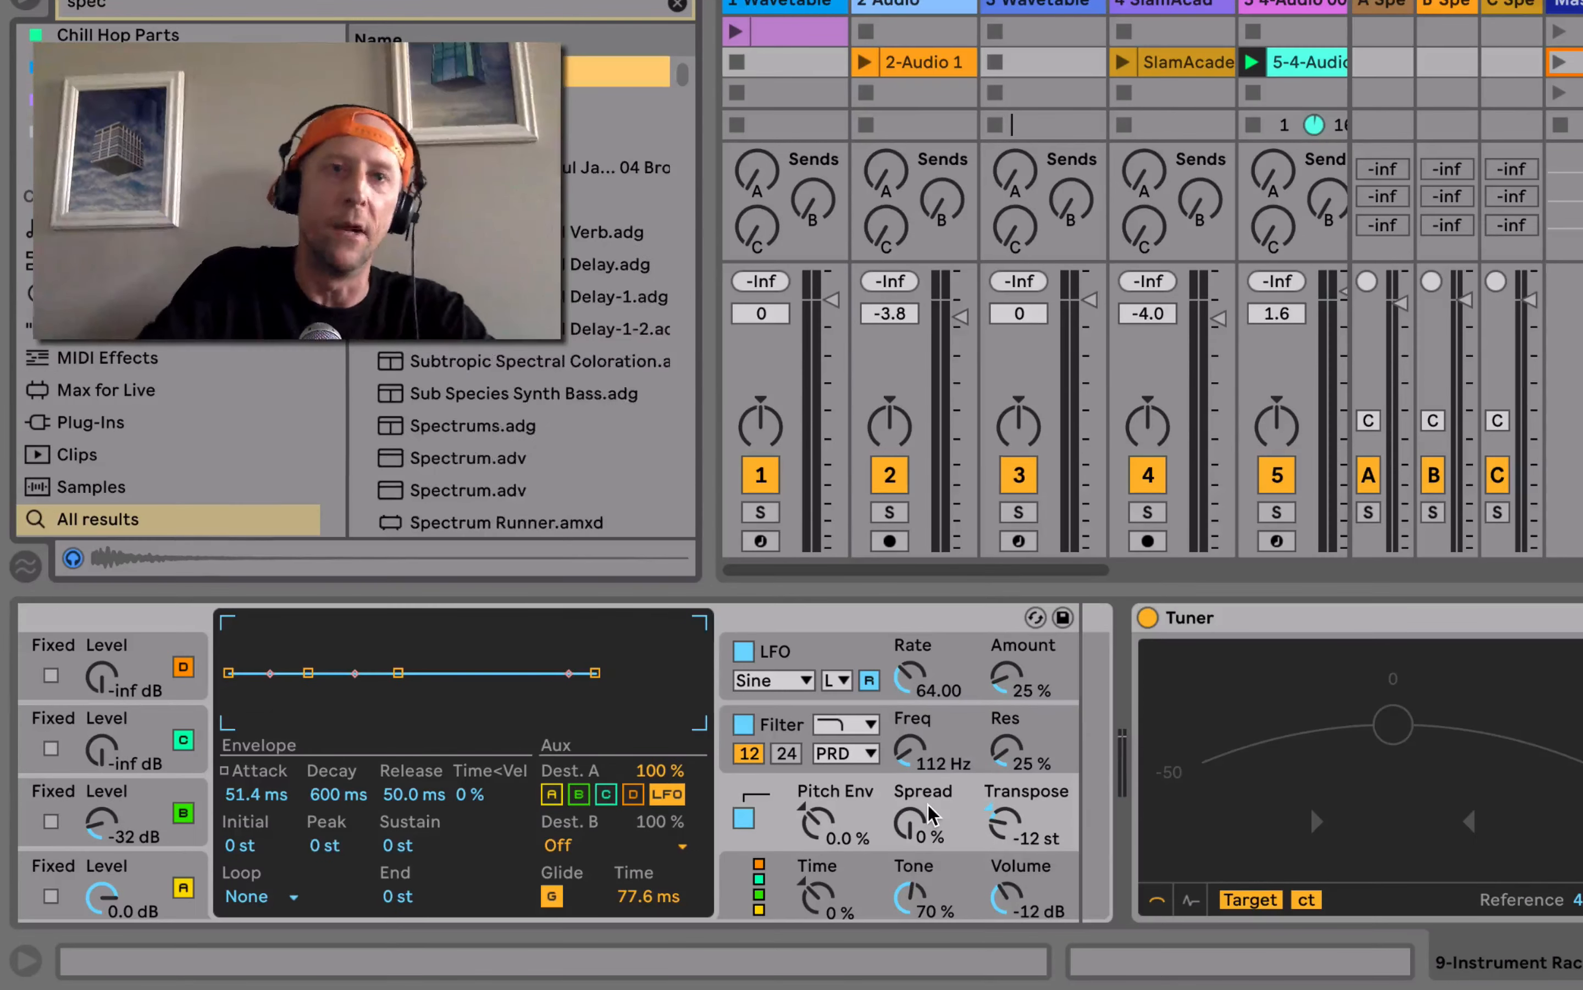
pyautogui.press('Return')
pyautogui.hscroll(-10, 857, 698)
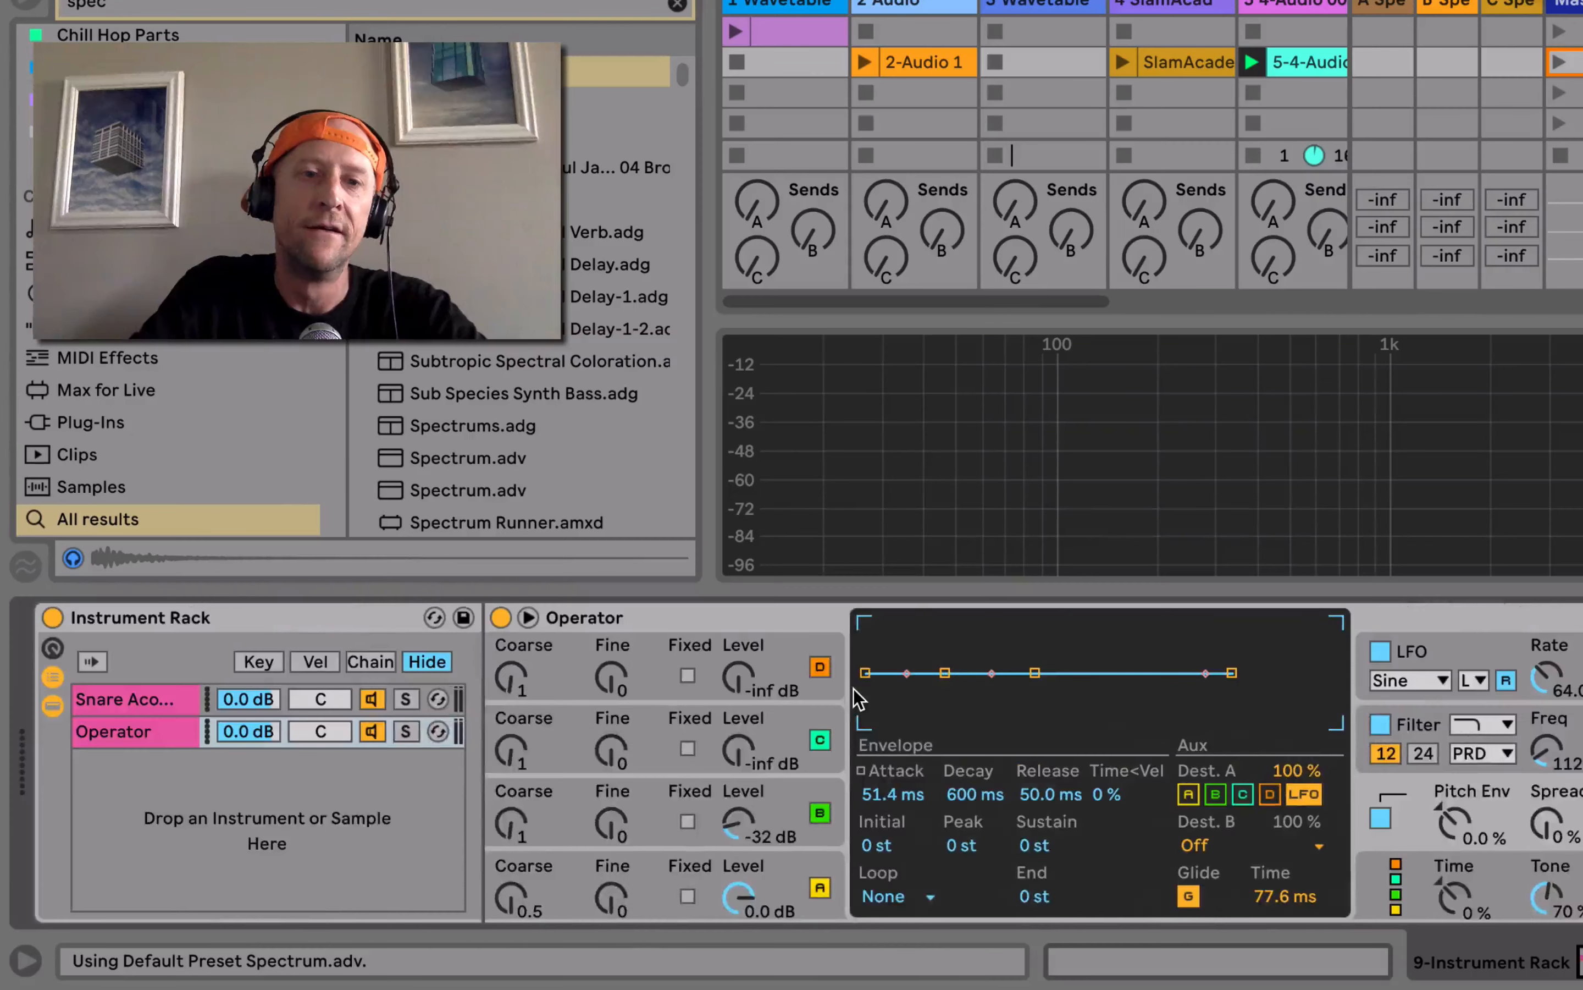
# - Compare the Operator and snare chains in the spectrum by muting each in turn, and reactivate both chains
pyautogui.click(371, 699)
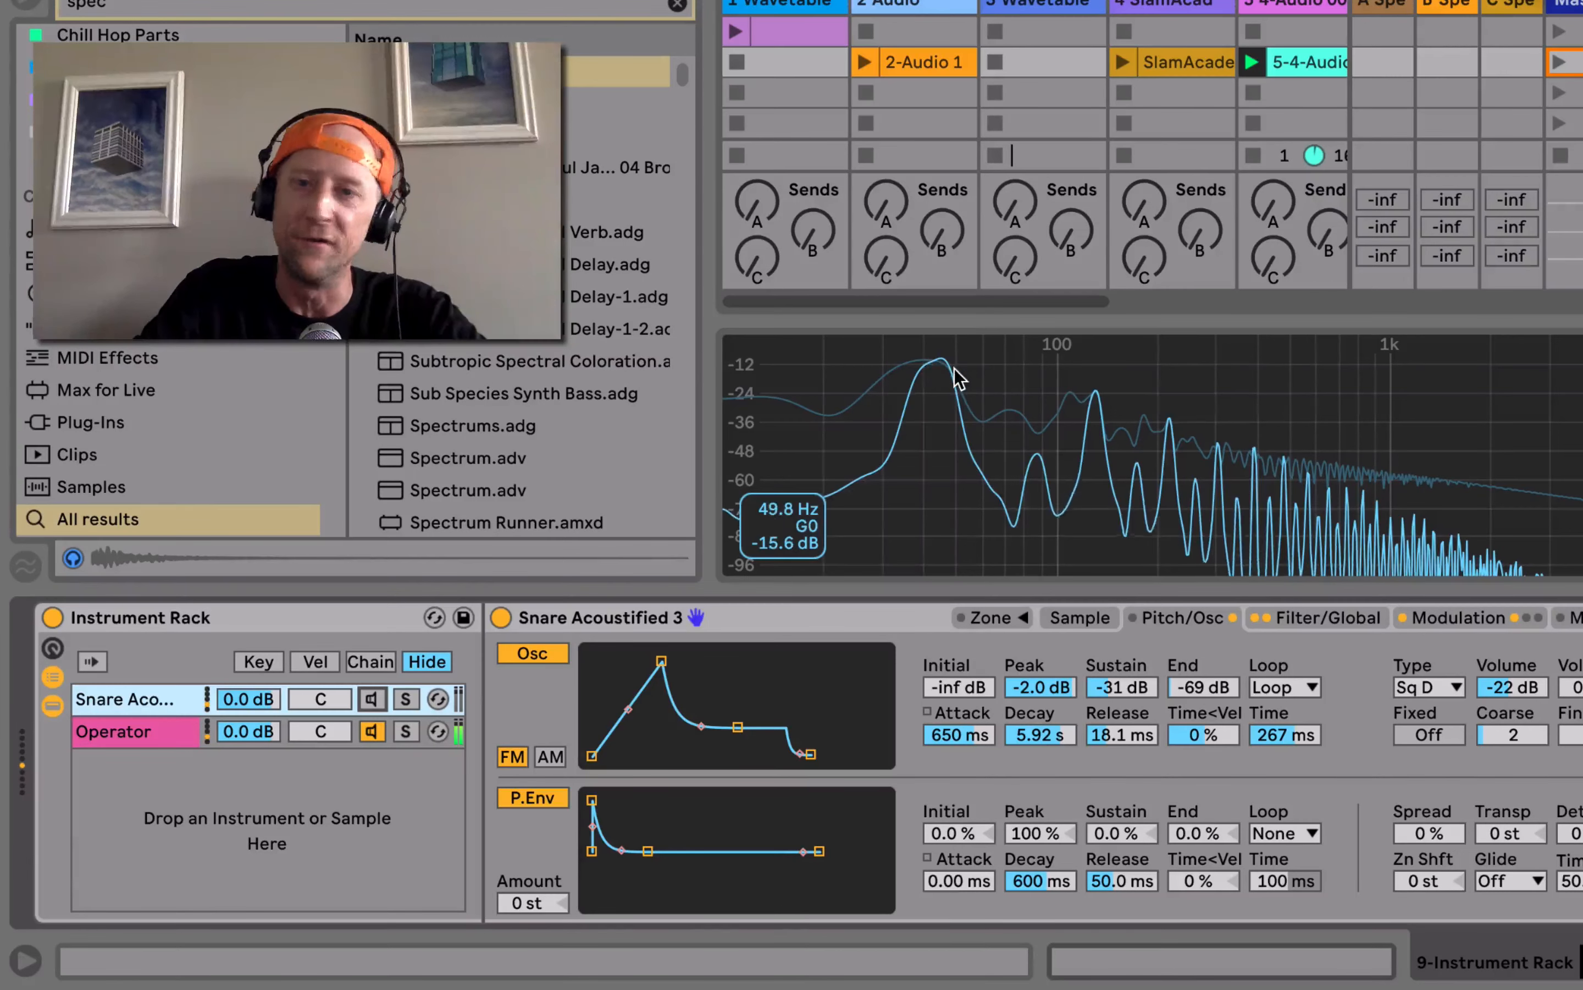
pyautogui.click(374, 726)
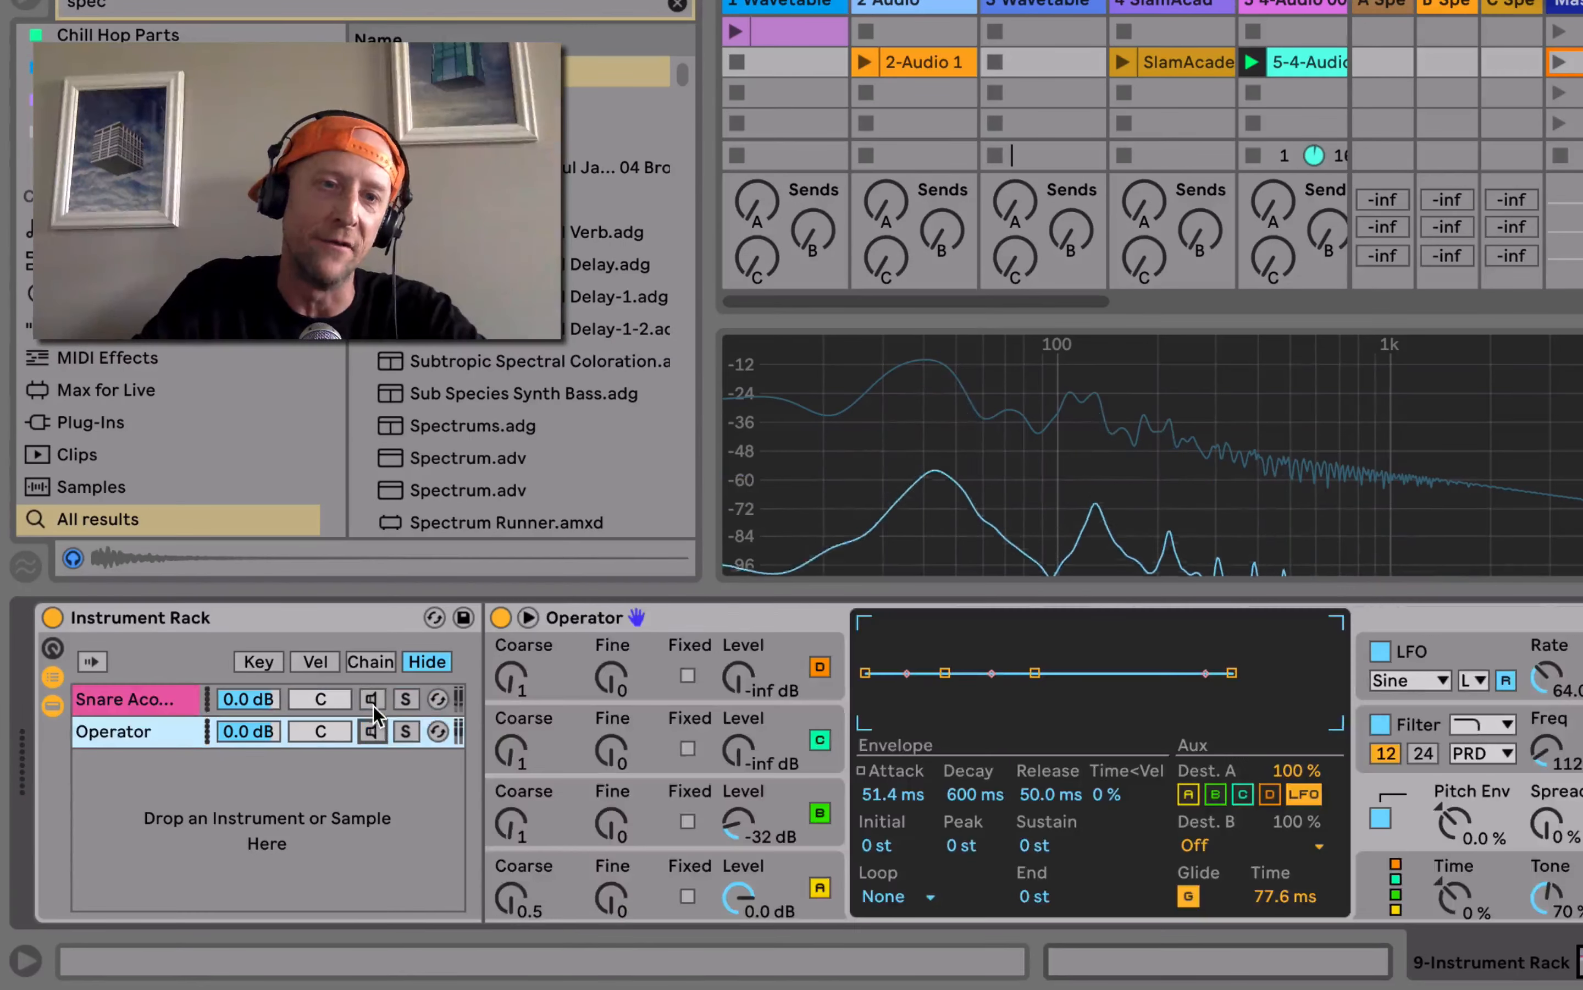
pyautogui.click(374, 706)
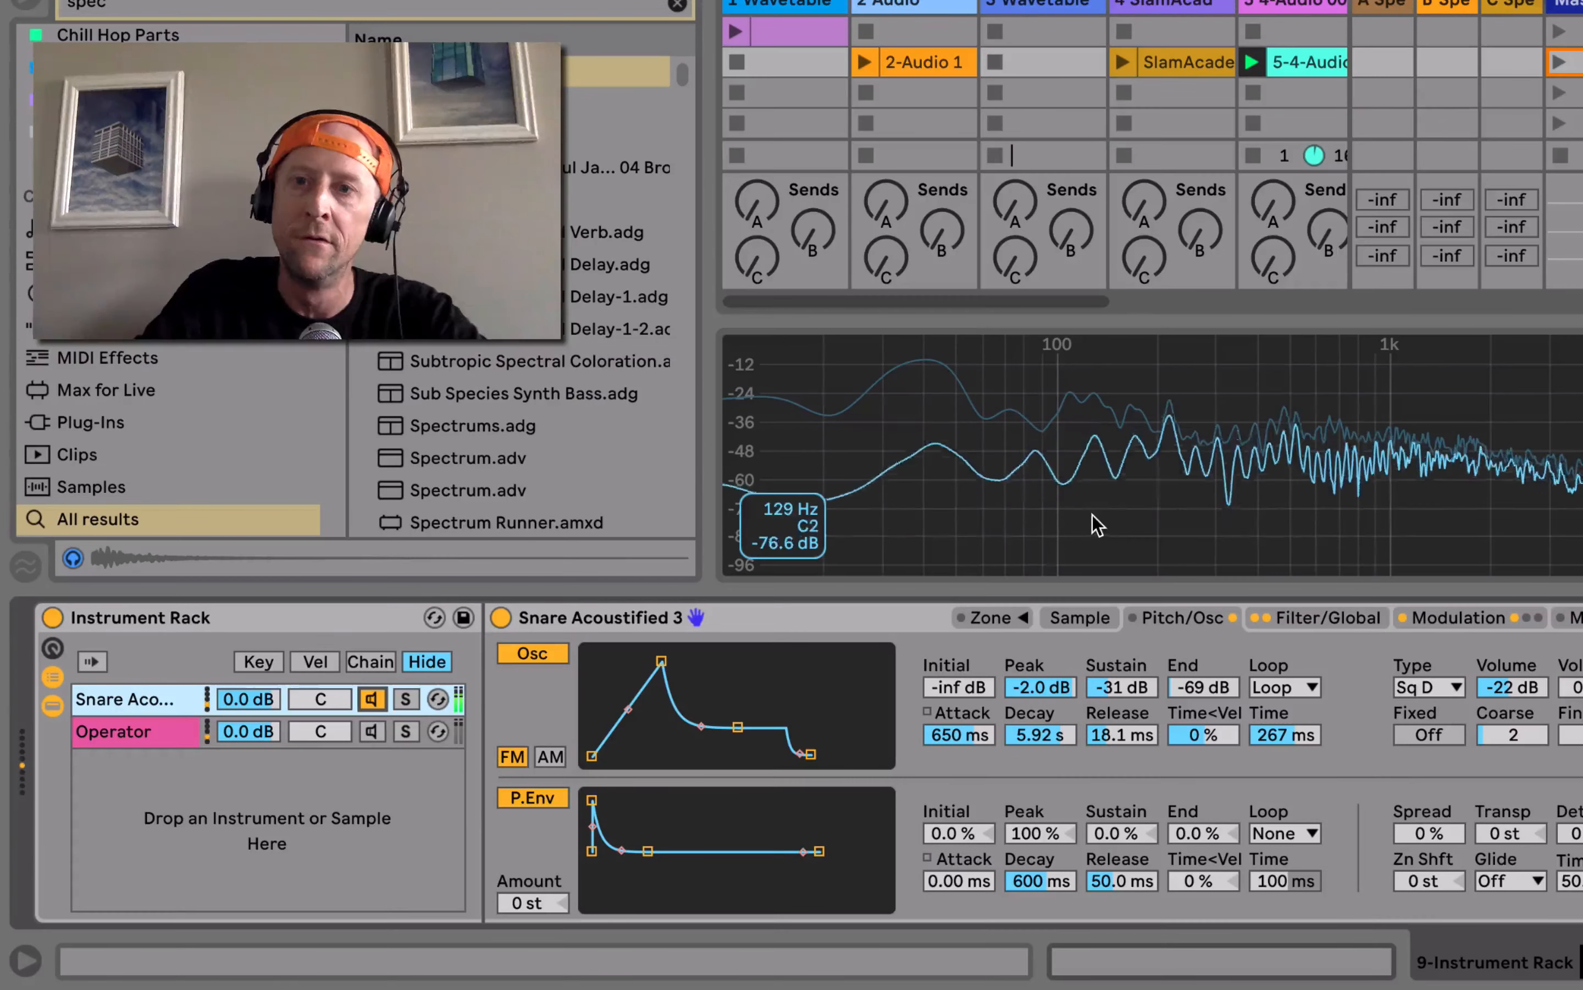
pyautogui.click(371, 732)
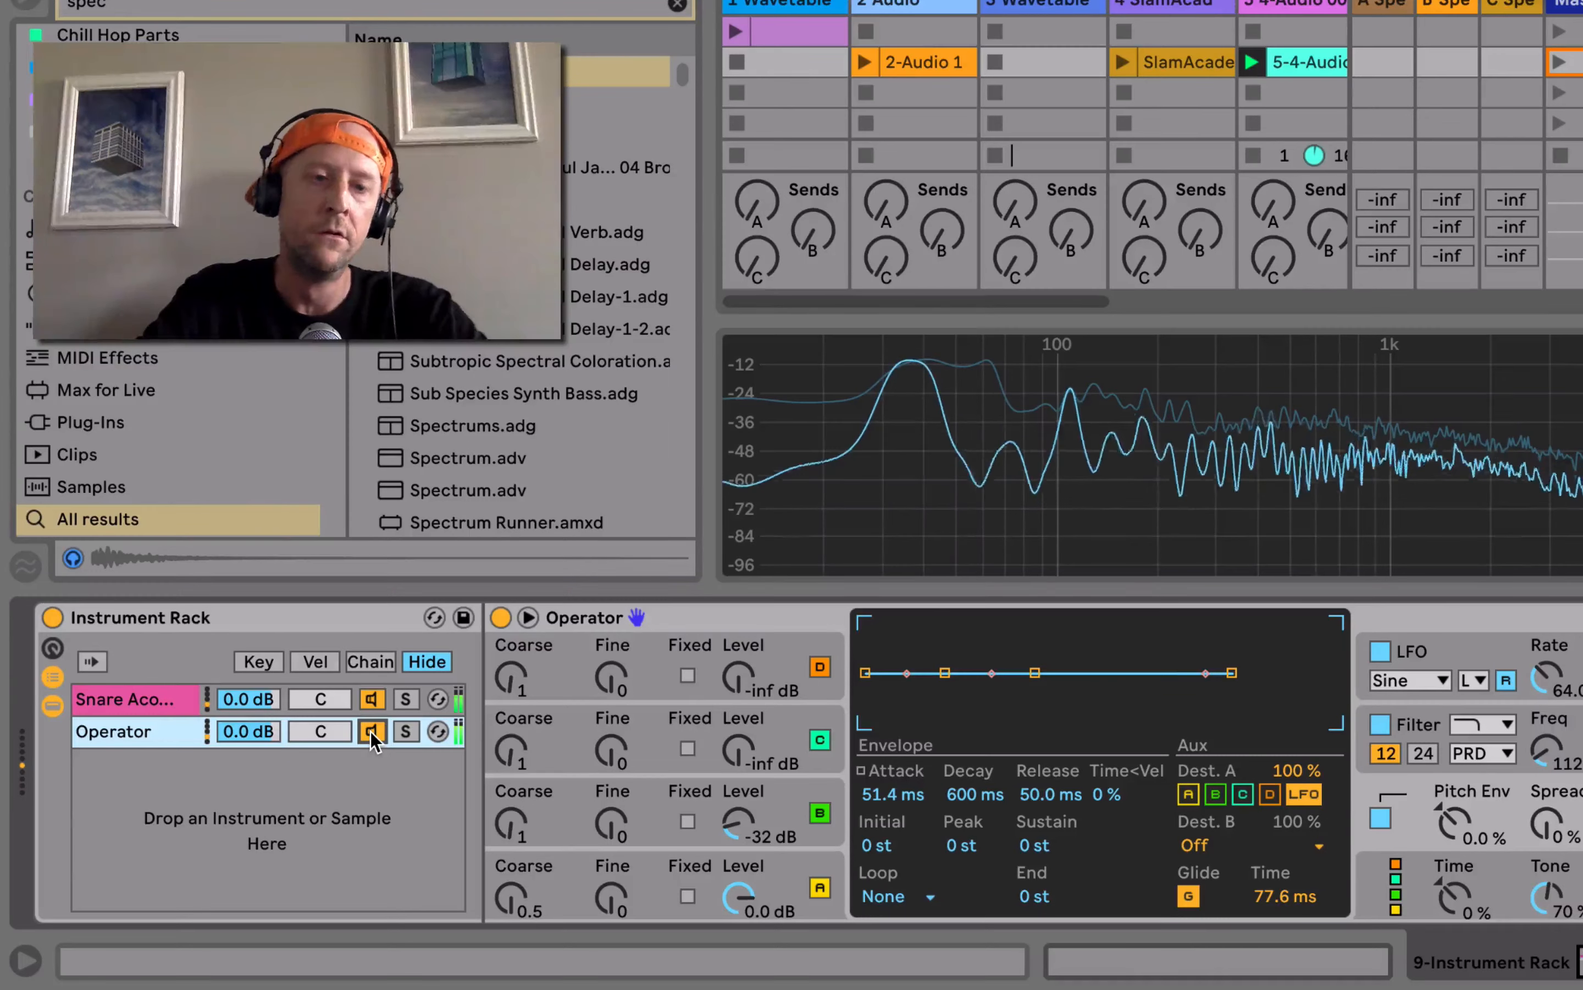
# - Review the snare Sampler's looped sample waveform and its filter and global settings
pyautogui.click(119, 704)
pyautogui.click(1073, 616)
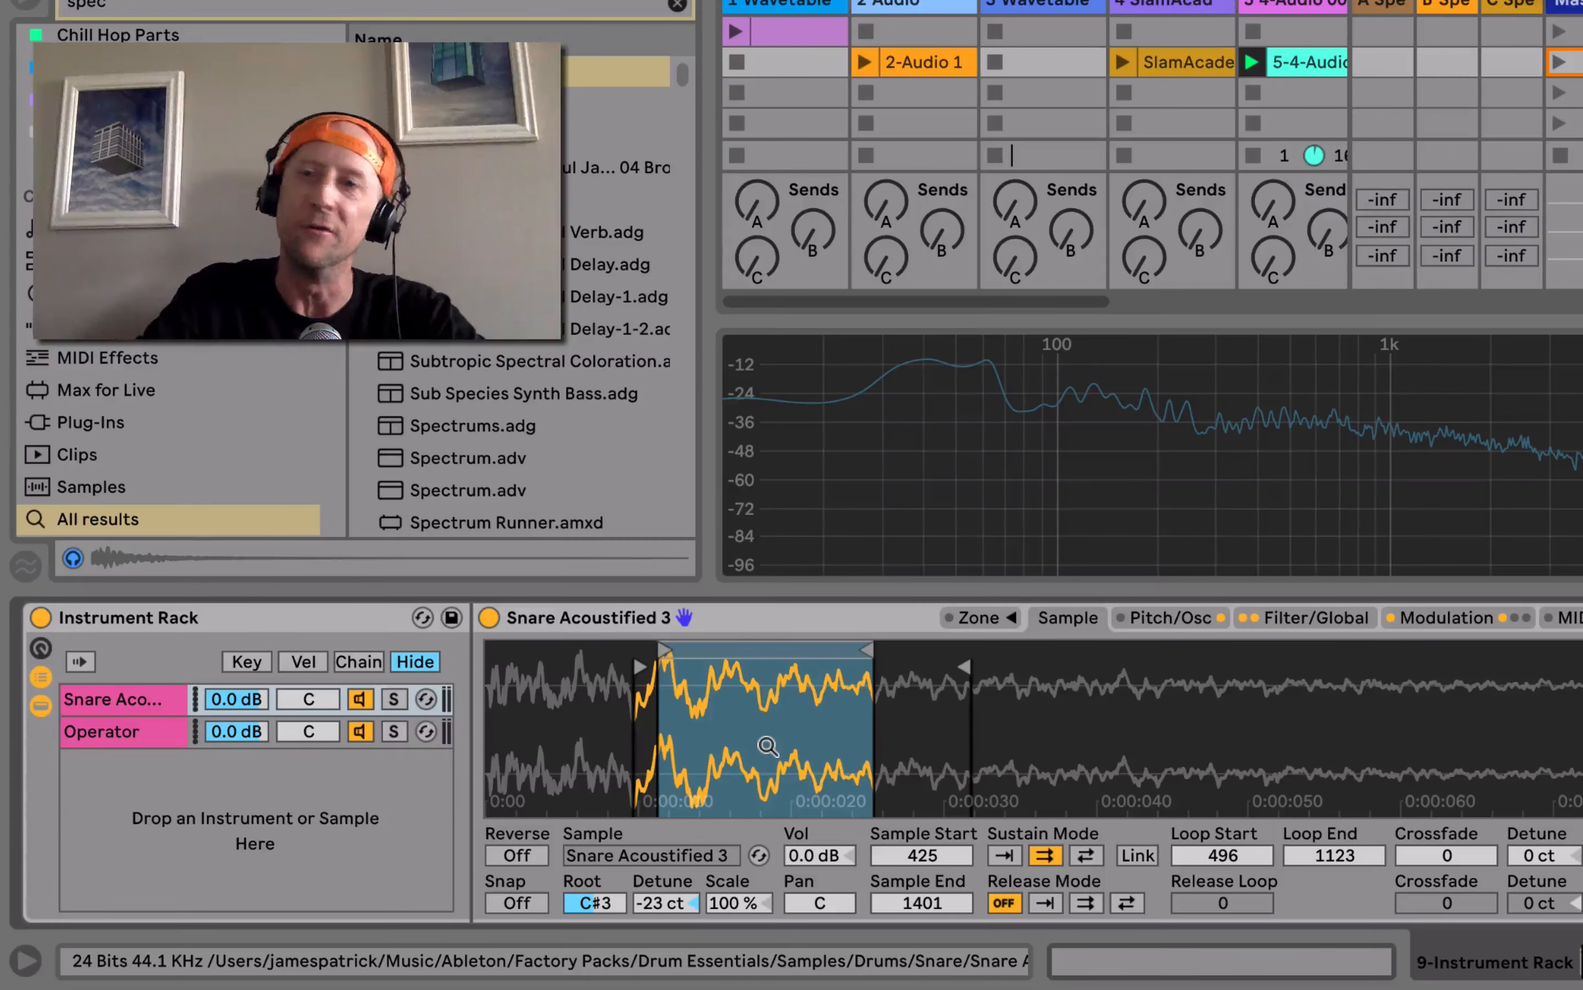
pyautogui.moveTo(764, 743); pyautogui.dragTo(721, 738)
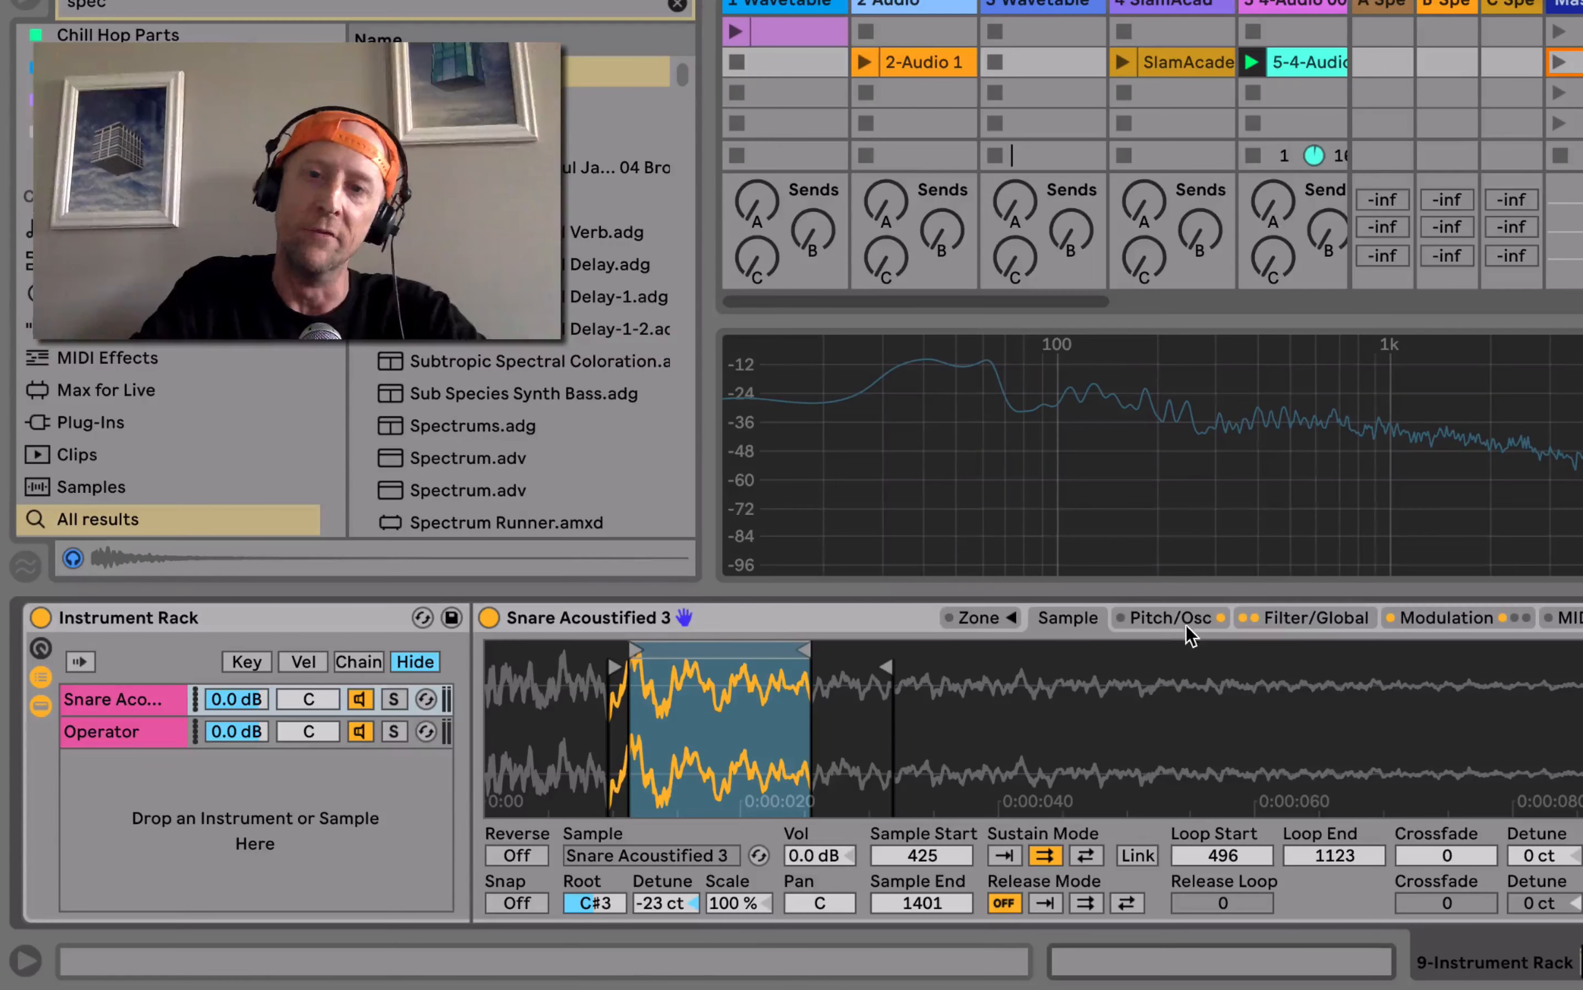
pyautogui.click(1258, 617)
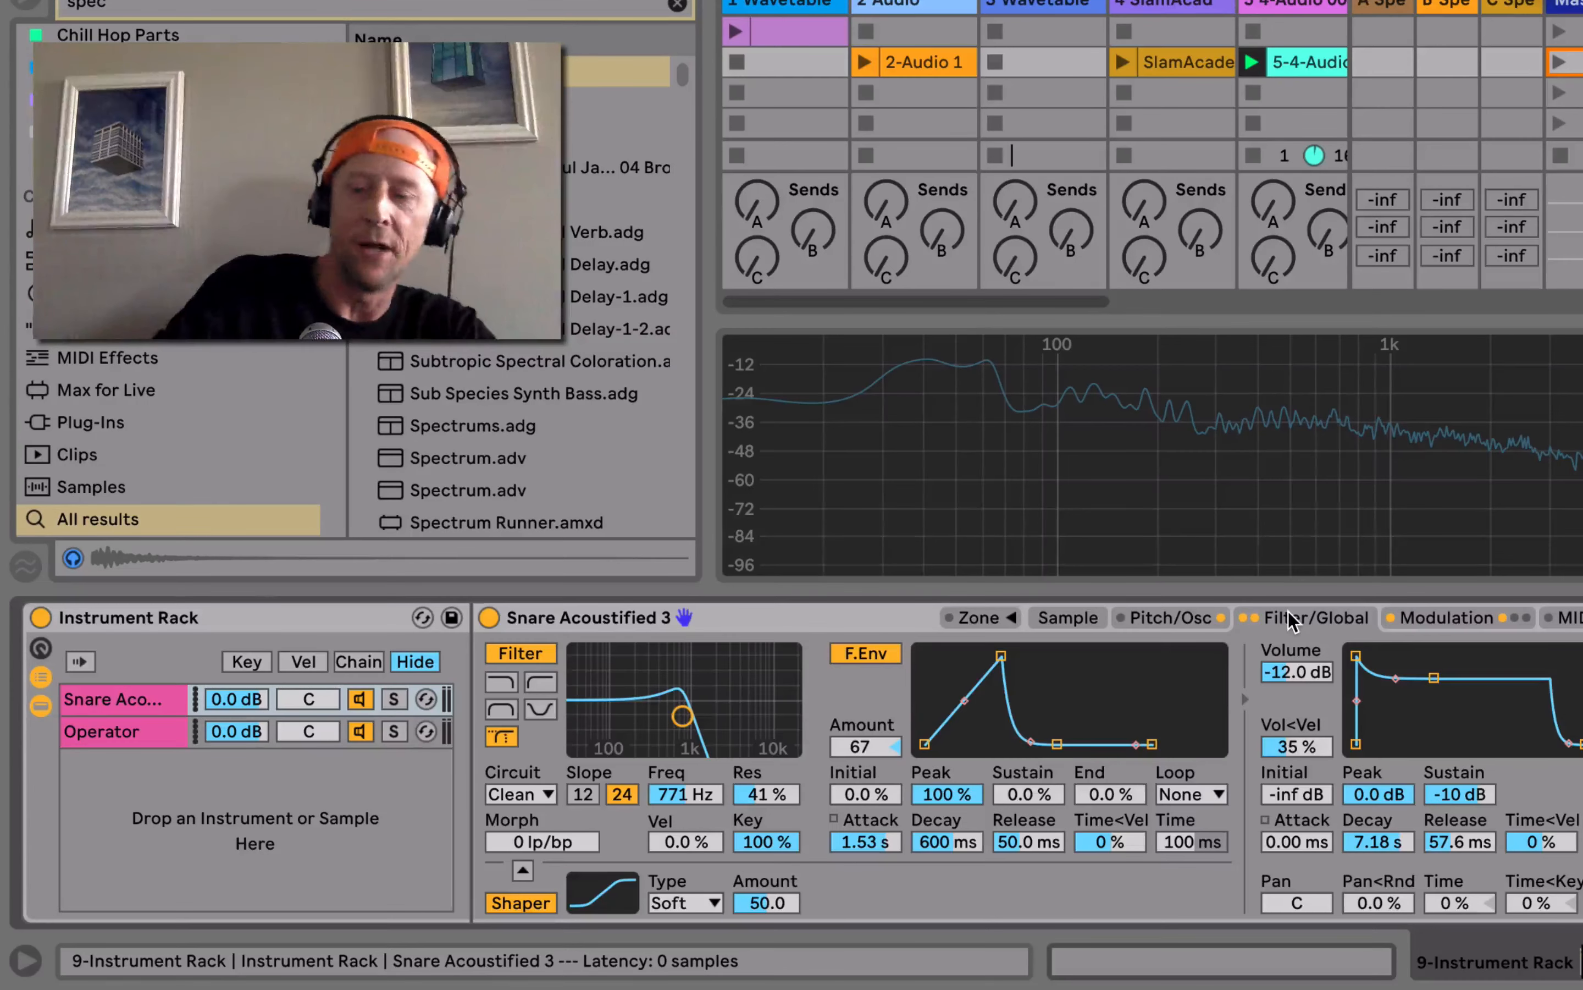